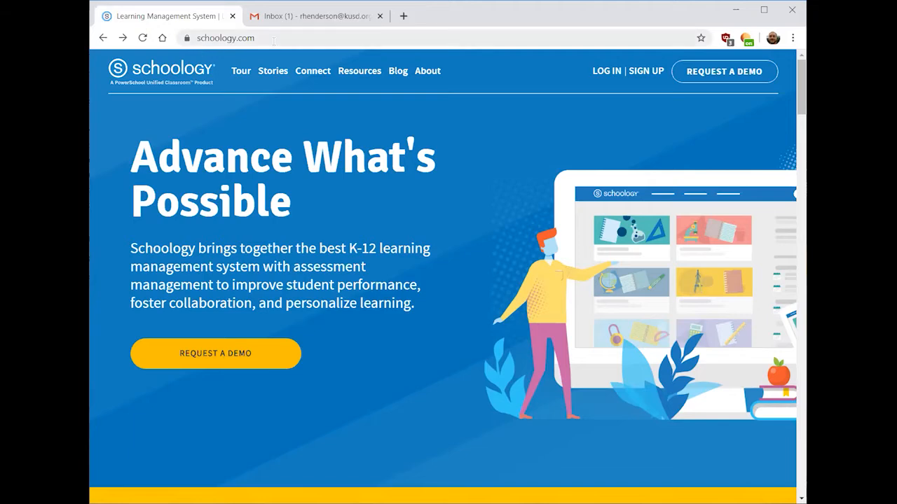
Search for 'schoology' in a new browser tab, then close the extra Schoology tab.
click(403, 17)
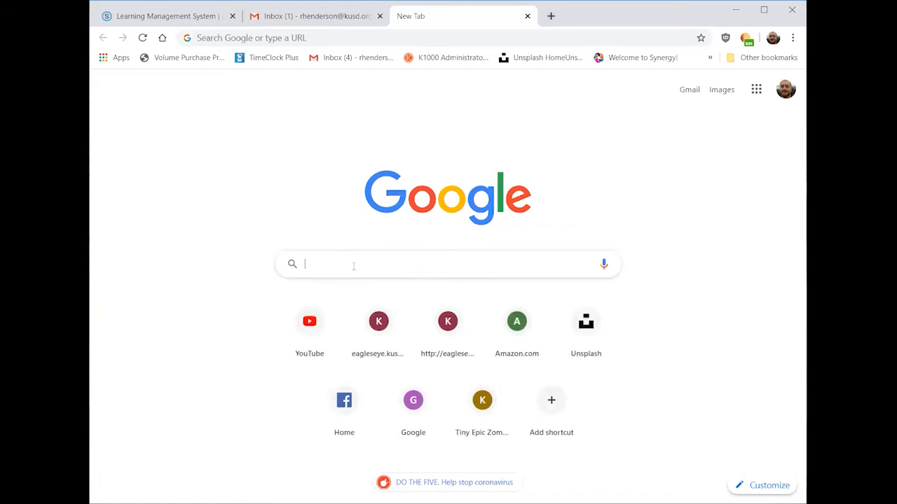
text(schoolog)
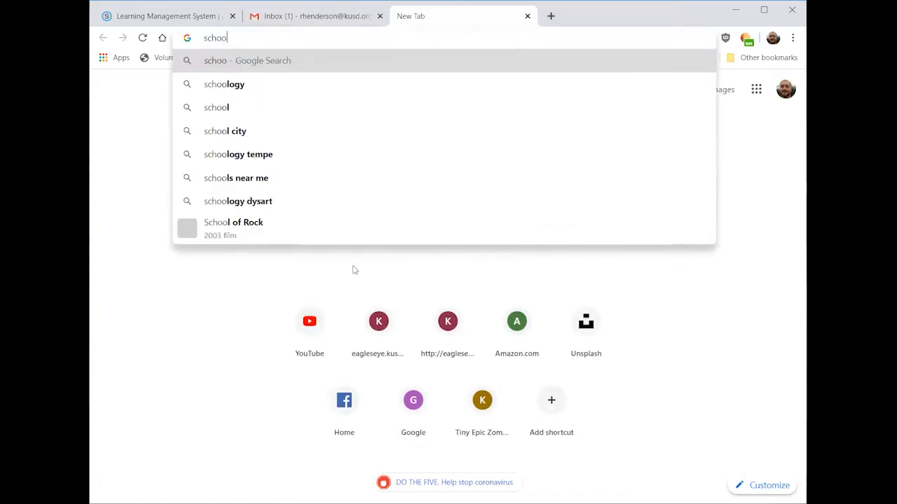
text(y)
key(Return)
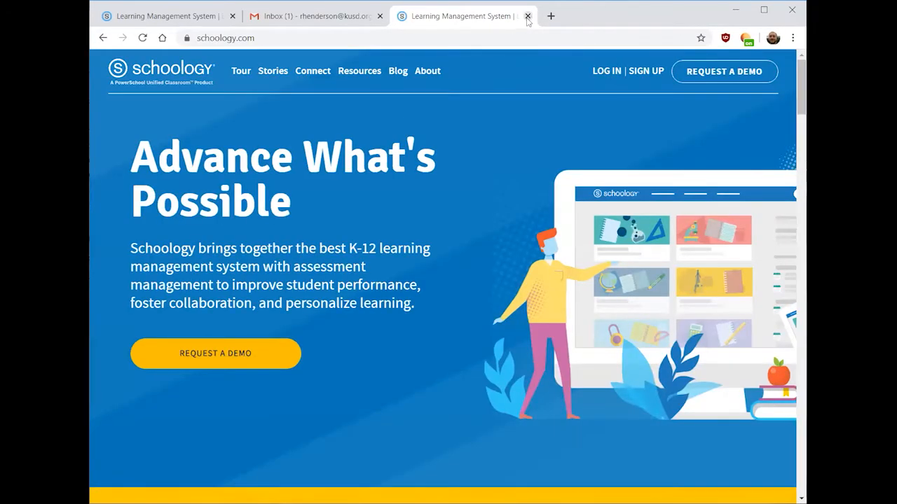
click(527, 15)
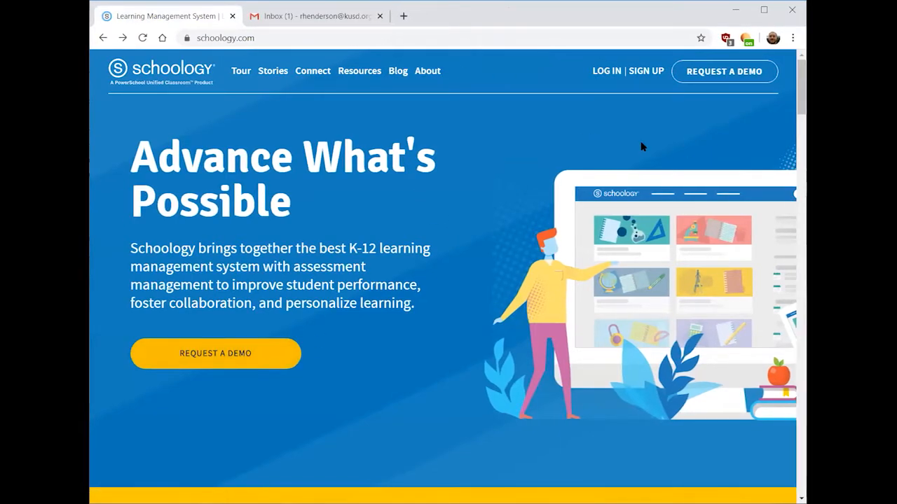
Bring up the homepage's SIGN UP menu with Instructor, Student and Parent choices.
scroll(465, 196, down, 8)
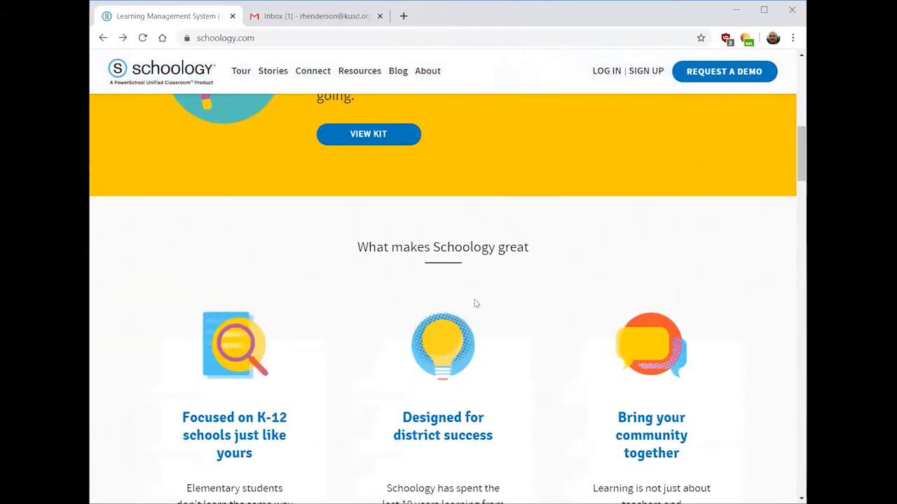
scroll(478, 298, up, 8)
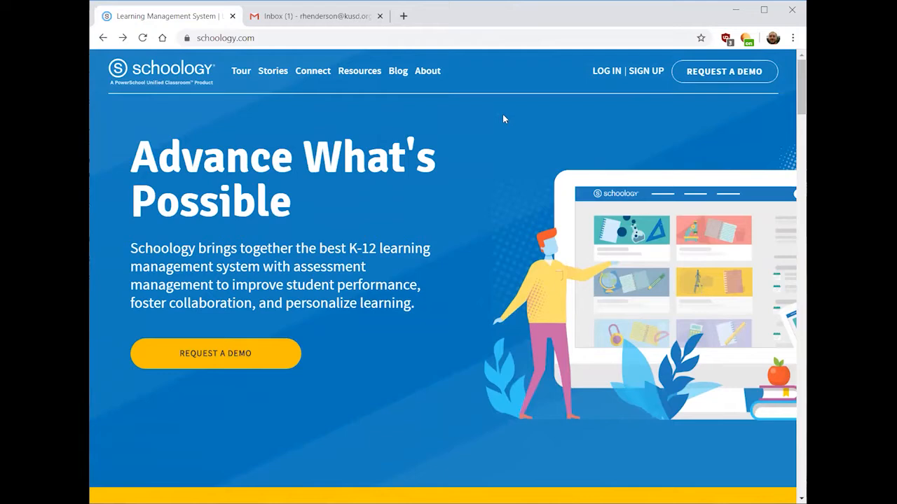
click(644, 73)
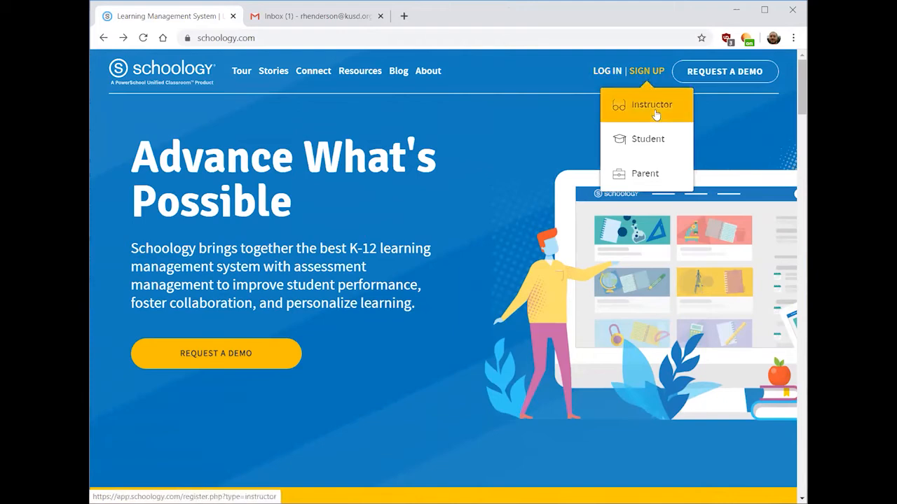
Start an instructor sign-up and autofill the first name, last name and email.
click(651, 108)
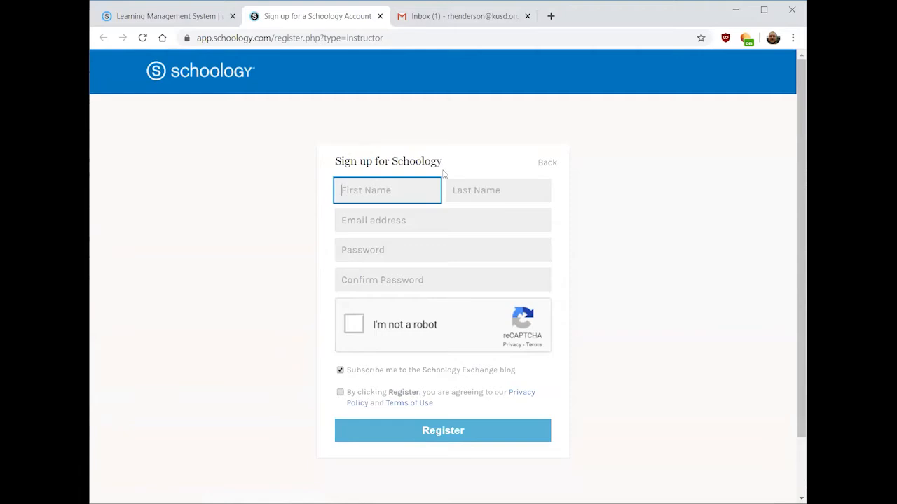
click(372, 190)
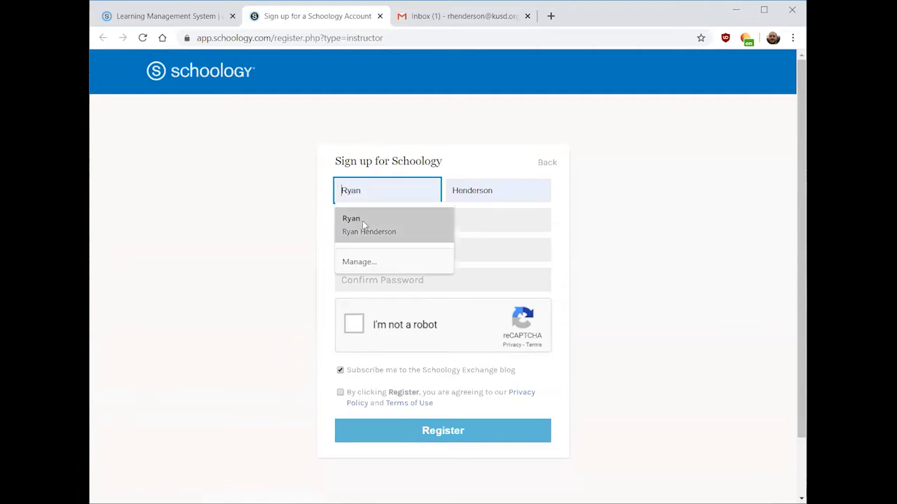
click(362, 221)
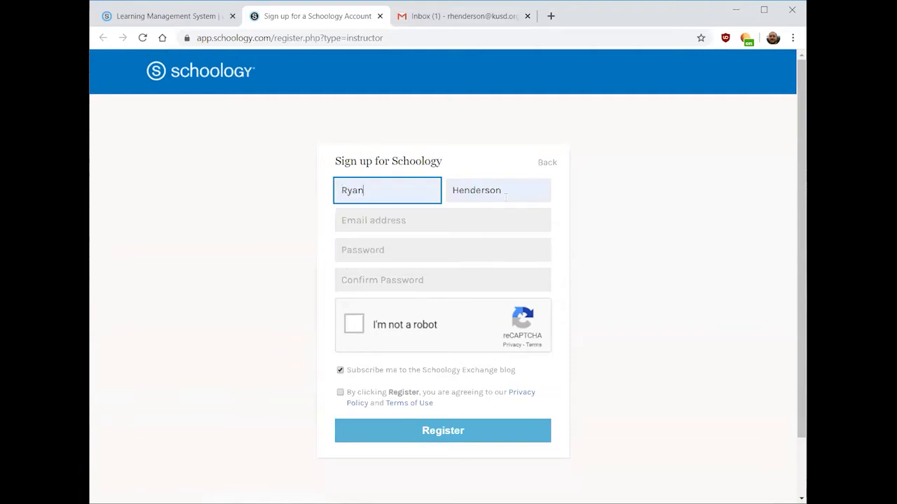
click(365, 220)
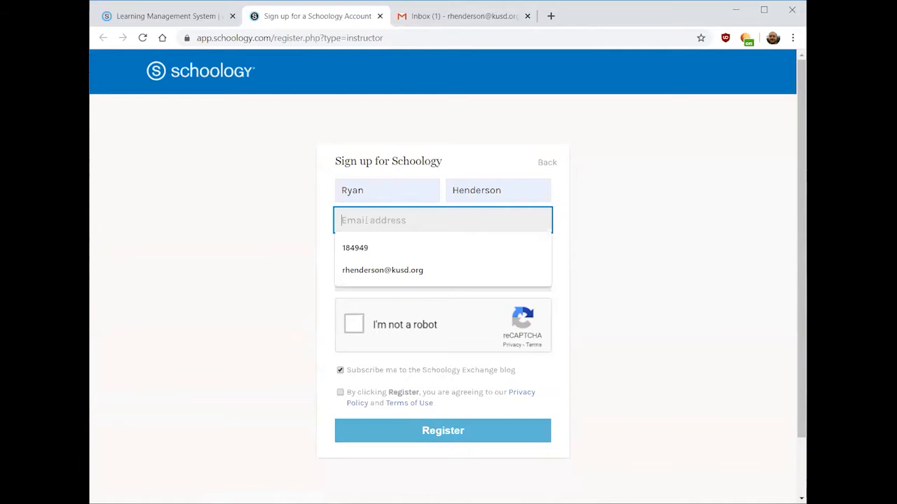
click(381, 271)
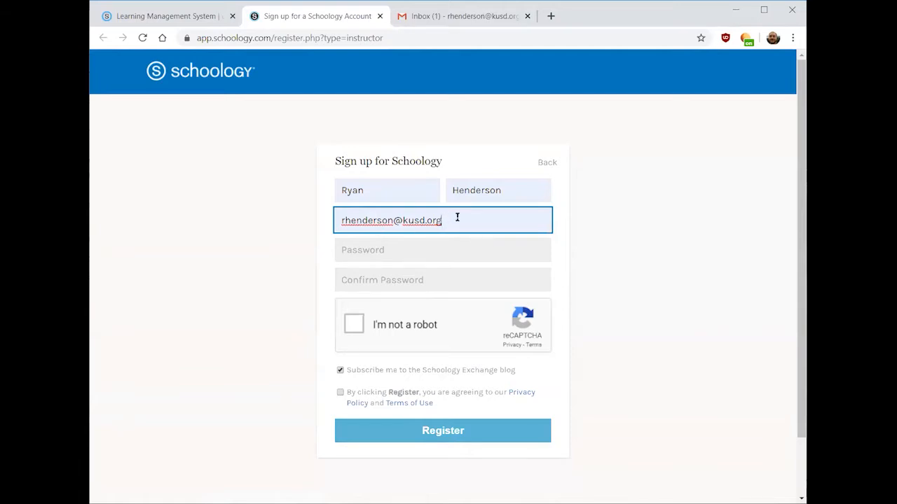
Enter the account password in the Password field.
click(385, 251)
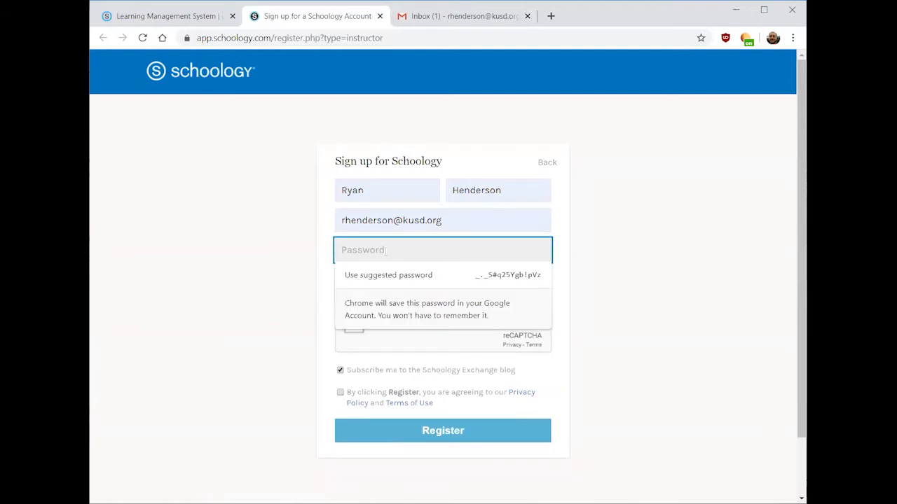
text(••••••••)
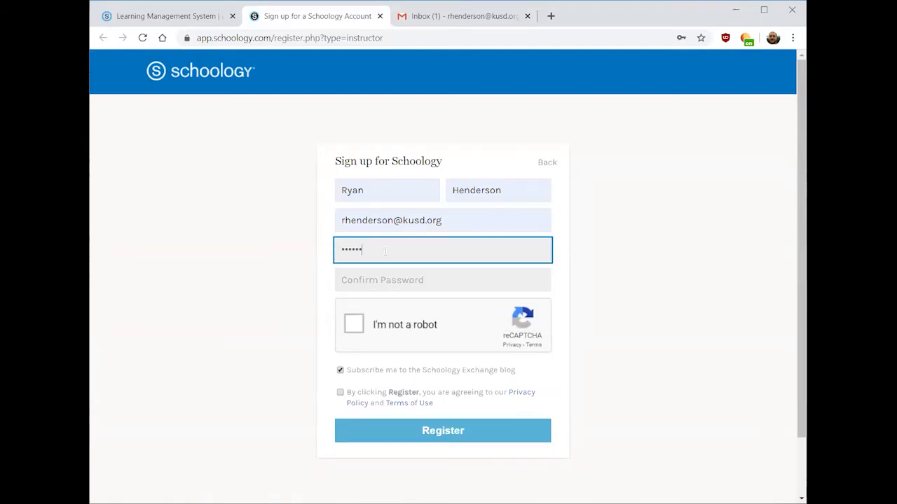
click(382, 285)
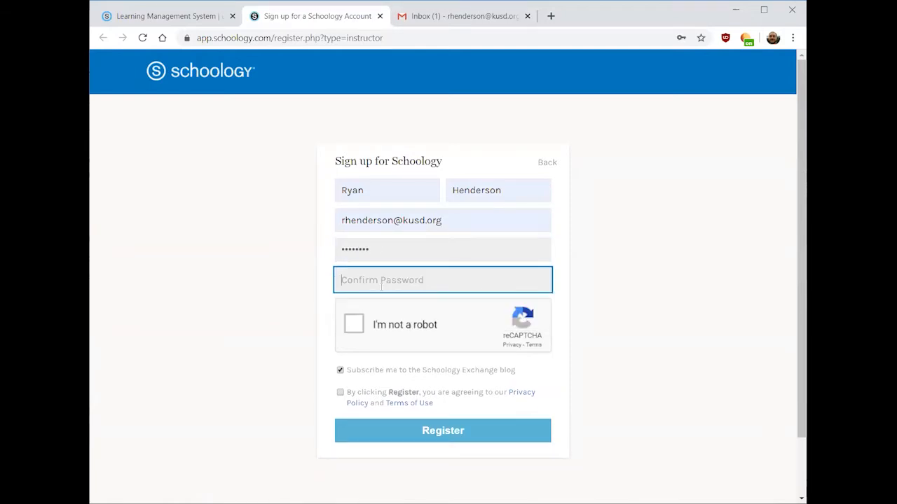
Confirm the password, tick I'm not a robot, untick Subscribe, accept the terms, and Register.
text(••••••••)
click(353, 327)
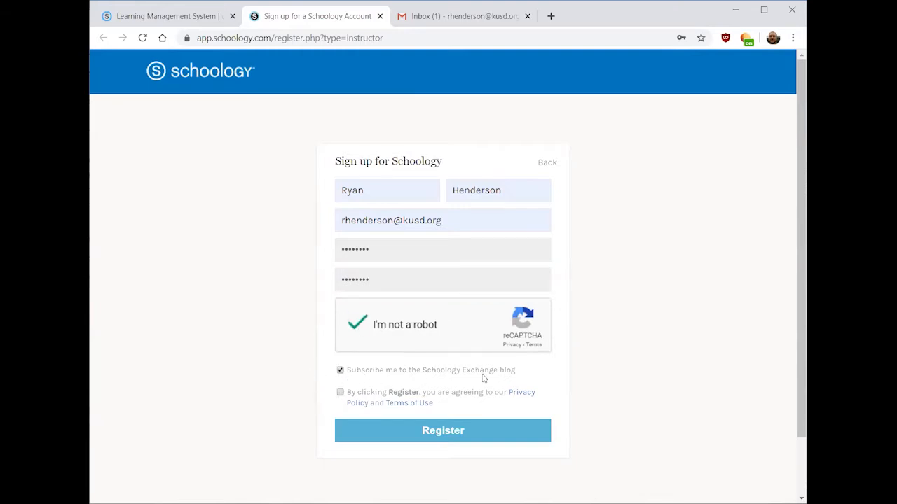
click(341, 370)
click(340, 393)
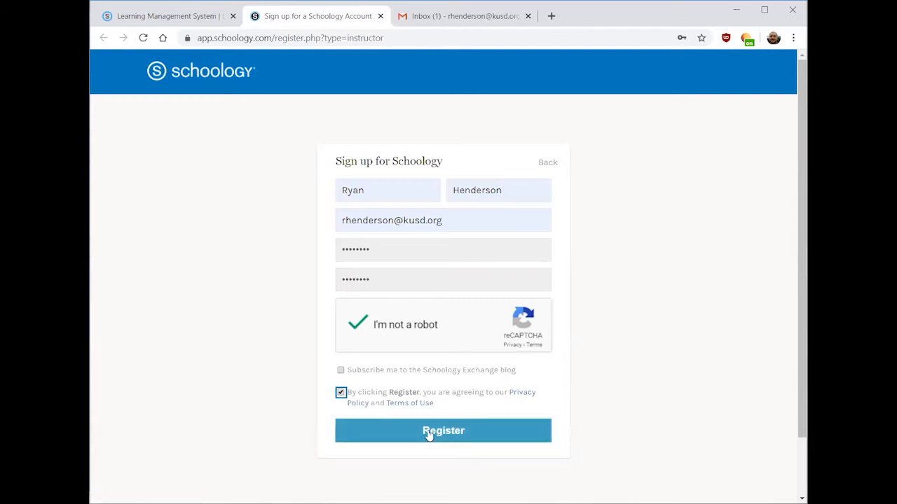
click(433, 433)
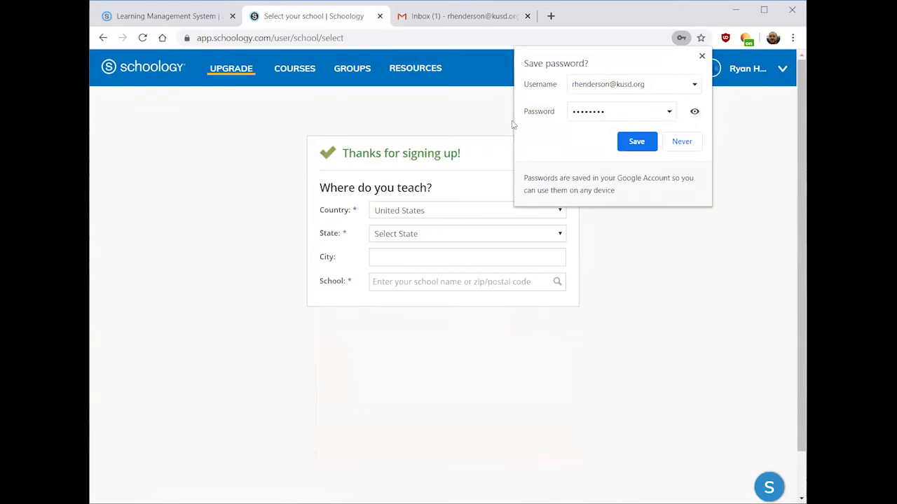
Dismiss the save-password prompt and set State to Arizona and City to Kingman.
click(702, 56)
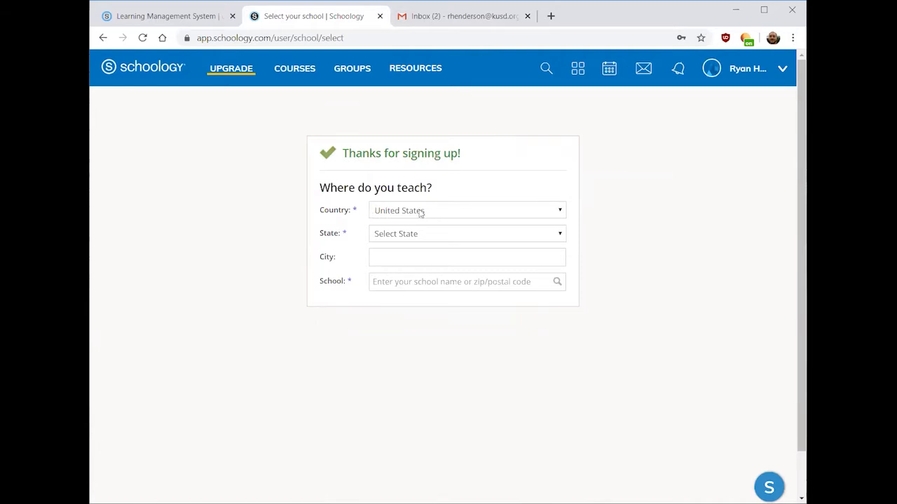
click(436, 236)
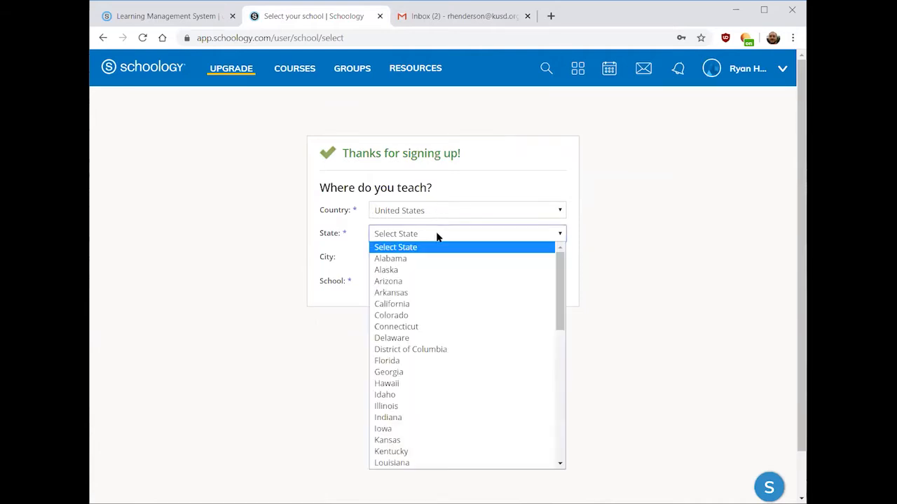
click(401, 282)
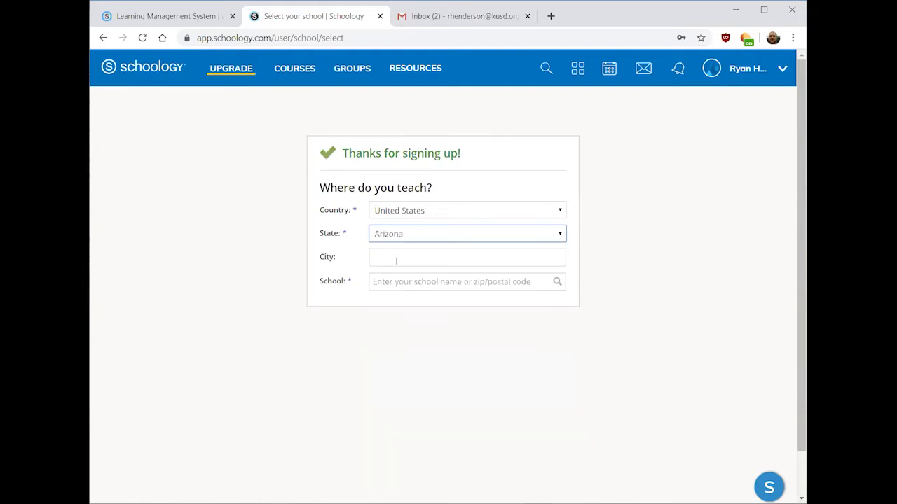
click(392, 260)
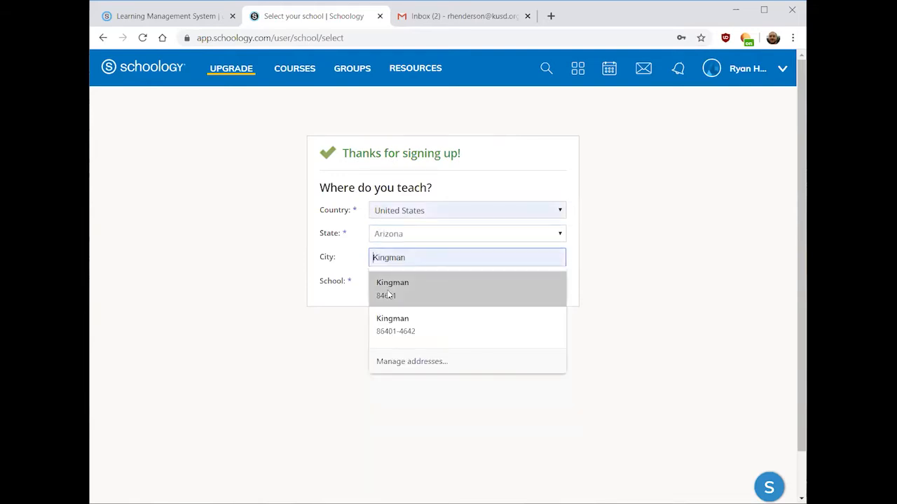
click(388, 295)
Search the School field and pick Kingman Unified School District #20.
click(384, 284)
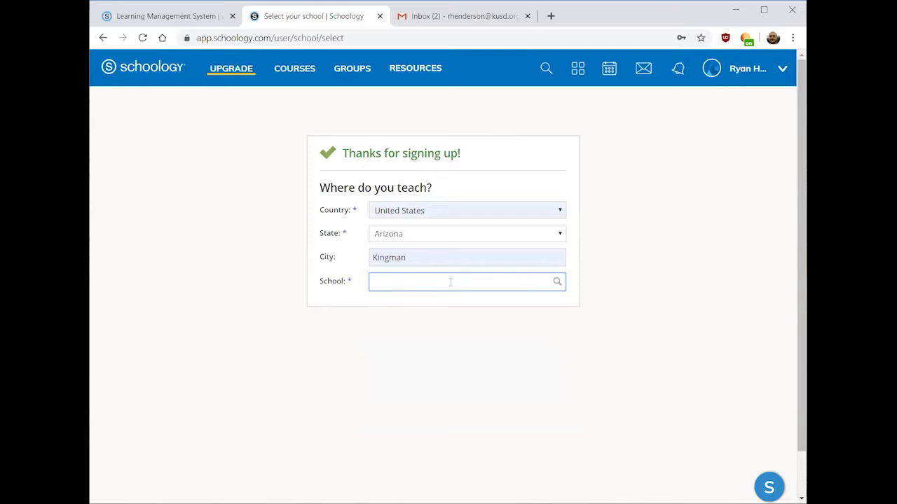
text(Kingman Middle Sch)
text(ool)
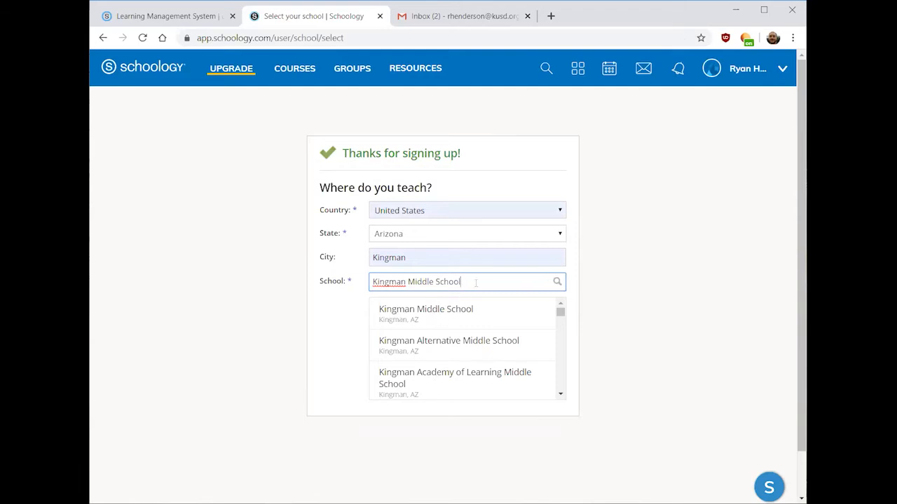
drag(476, 283, 410, 282)
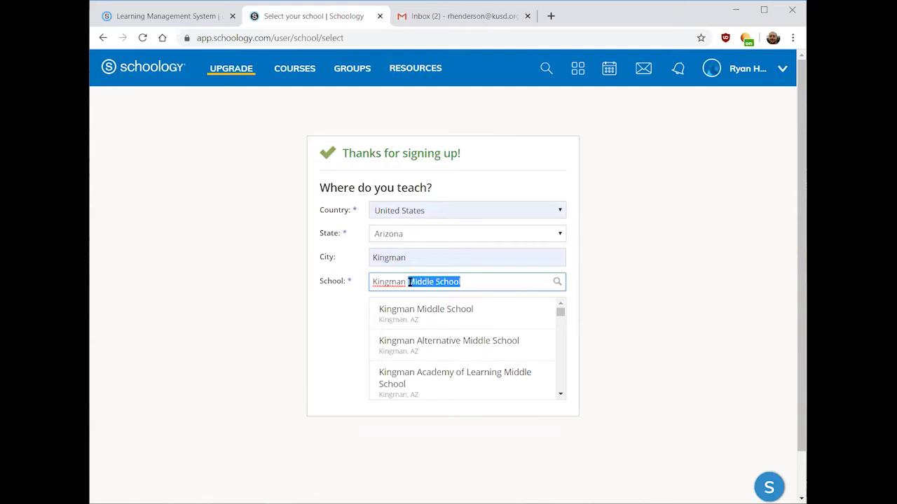
text(Unified)
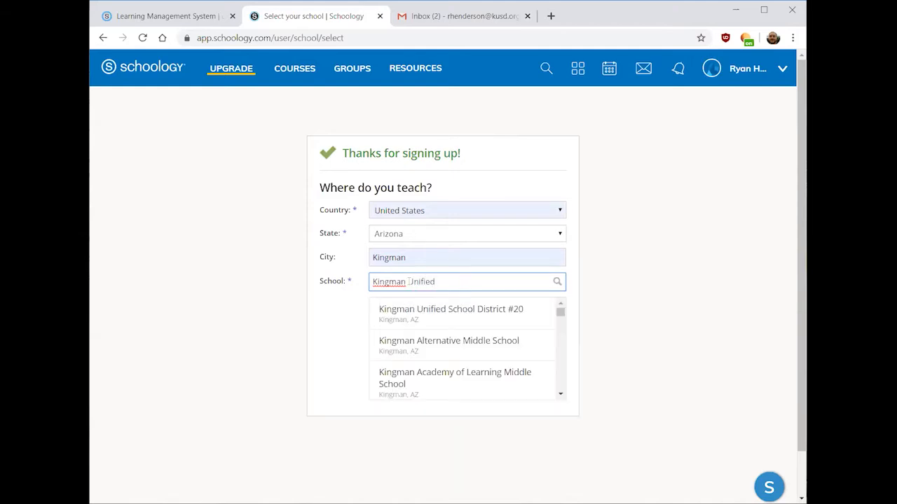
click(452, 323)
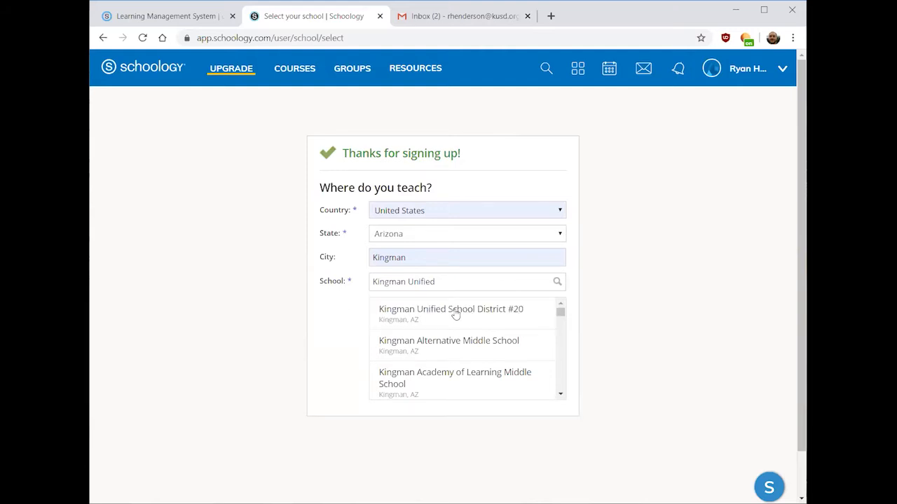
Reselect Kingman Unified School District #20 and confirm it with Select School.
click(452, 312)
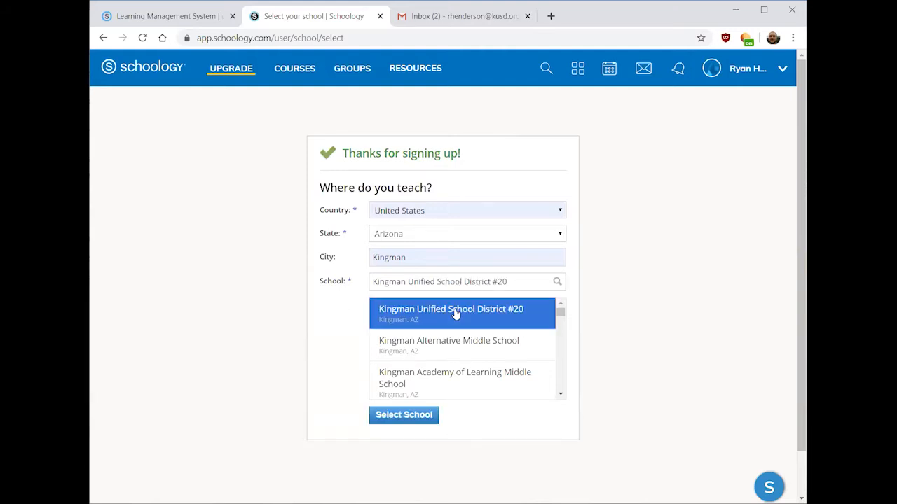
click(397, 419)
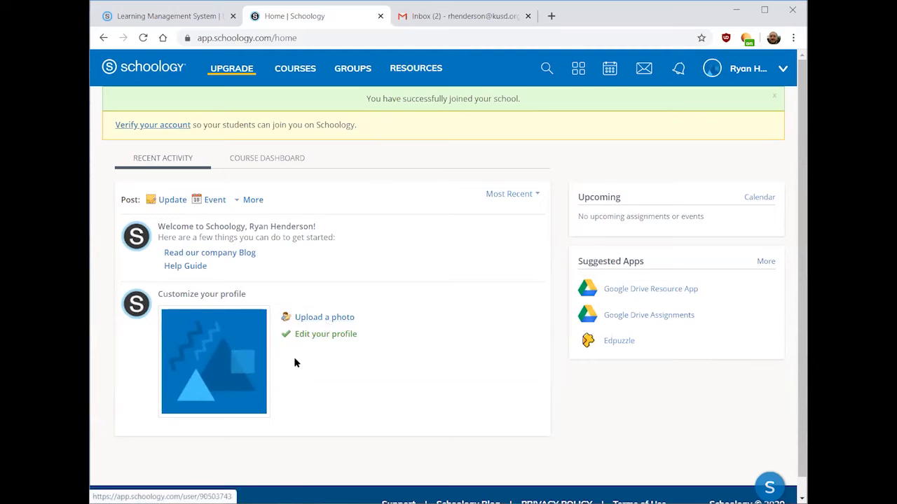
Begin account verification, autofill the instructor's mobile number, and send the code.
click(161, 128)
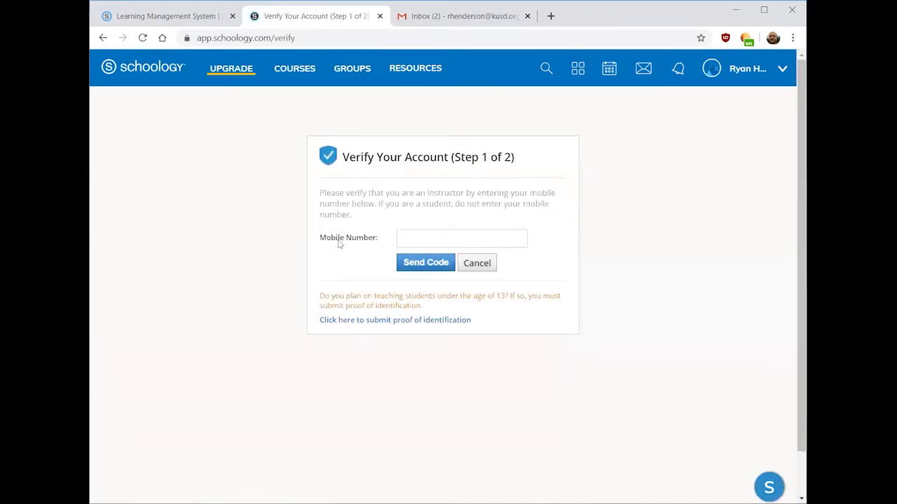
click(425, 240)
click(423, 263)
click(413, 268)
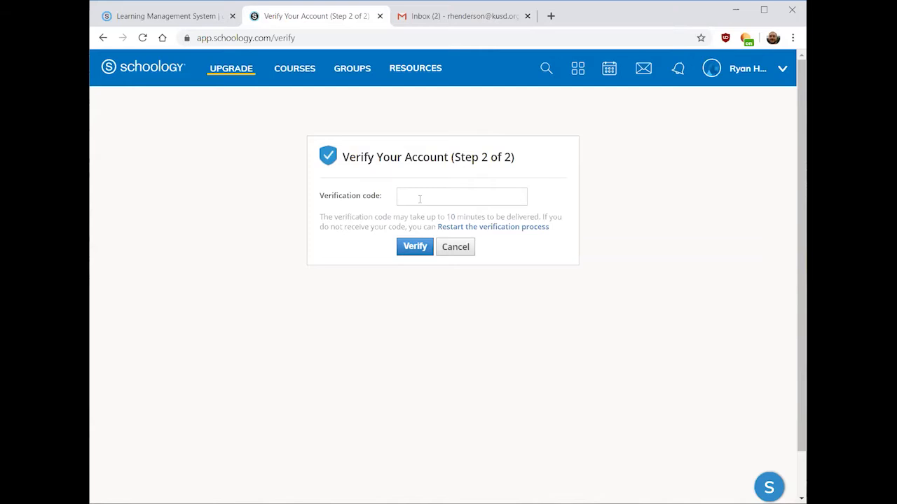
Enter the texted verification code and submit it to verify the account.
click(429, 200)
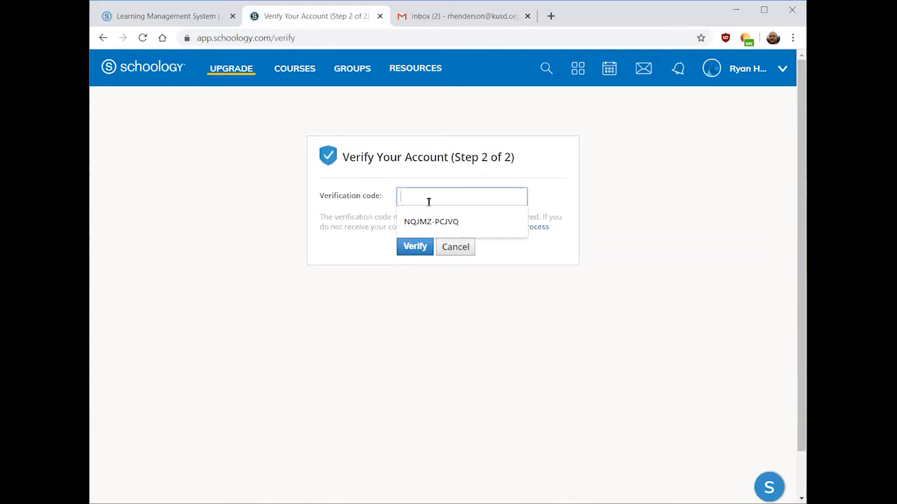
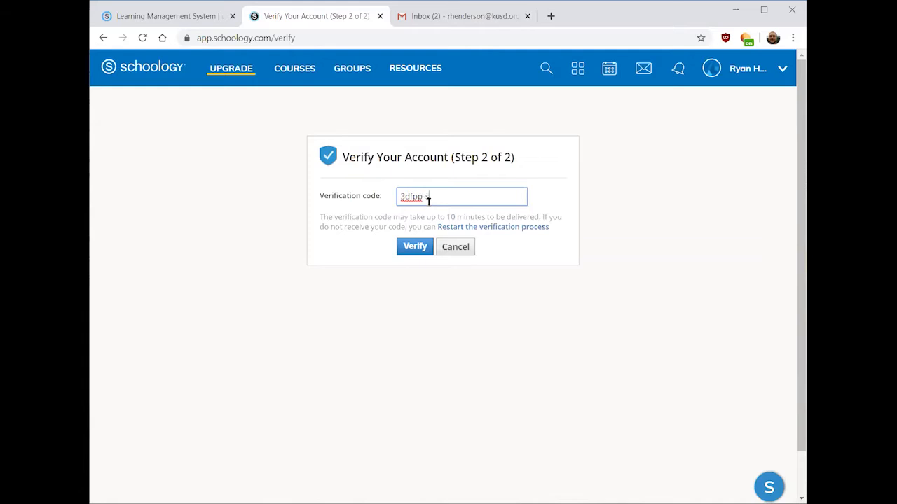
click(420, 250)
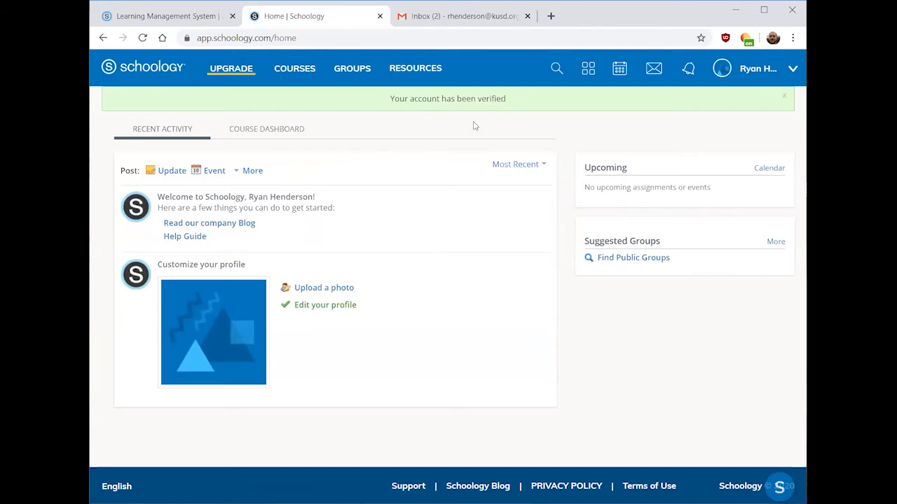
In Gmail, open Schoology's 'Please verify your email address' message and follow its activation link.
click(431, 21)
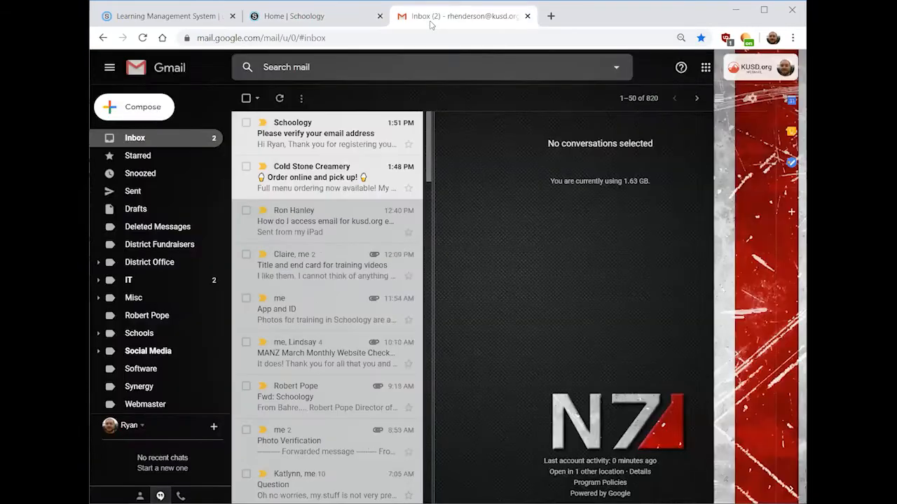
click(296, 142)
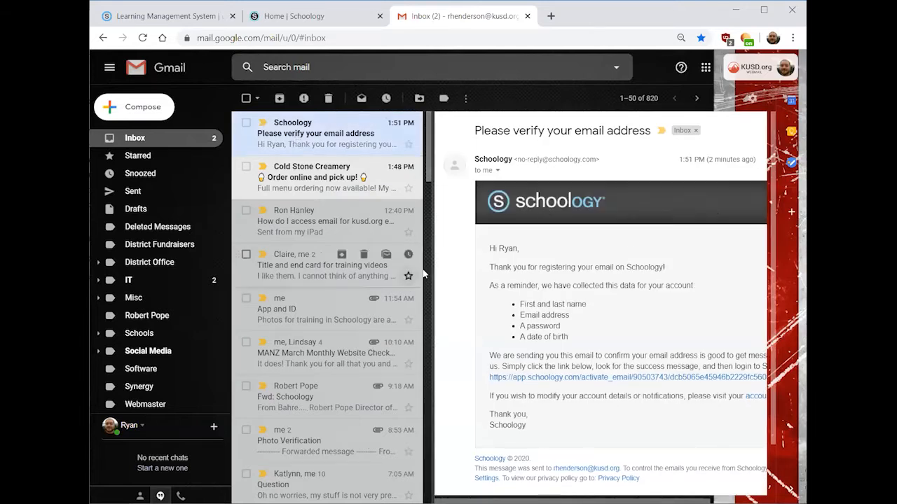
scroll(503, 298, down, 1)
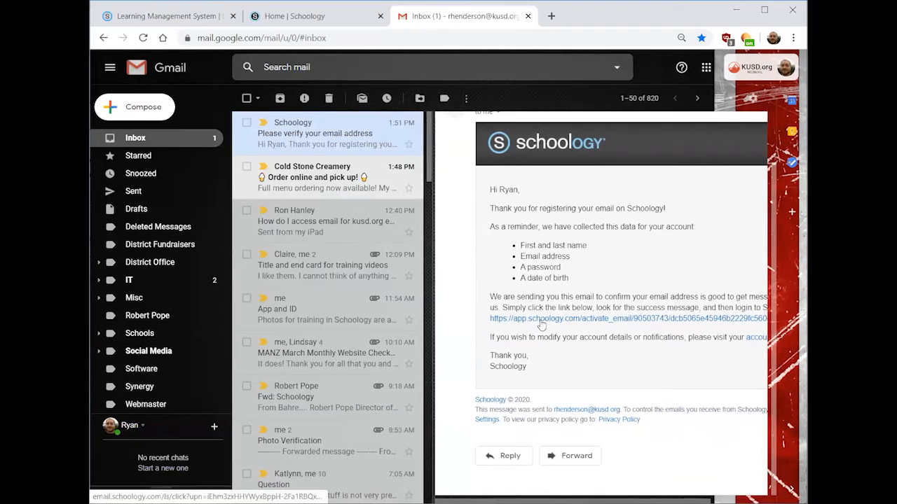
click(541, 325)
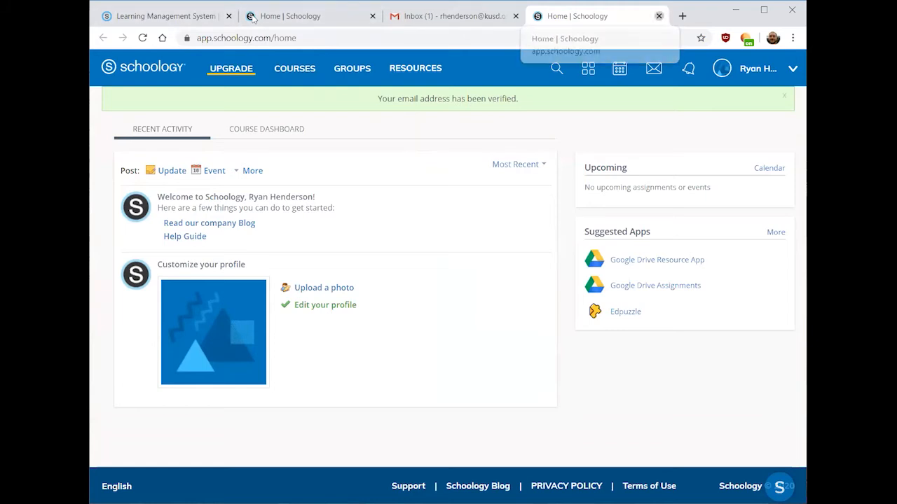
Close the duplicate Home and Learning Management System tabs, then show the COURSES list.
click(658, 15)
click(340, 20)
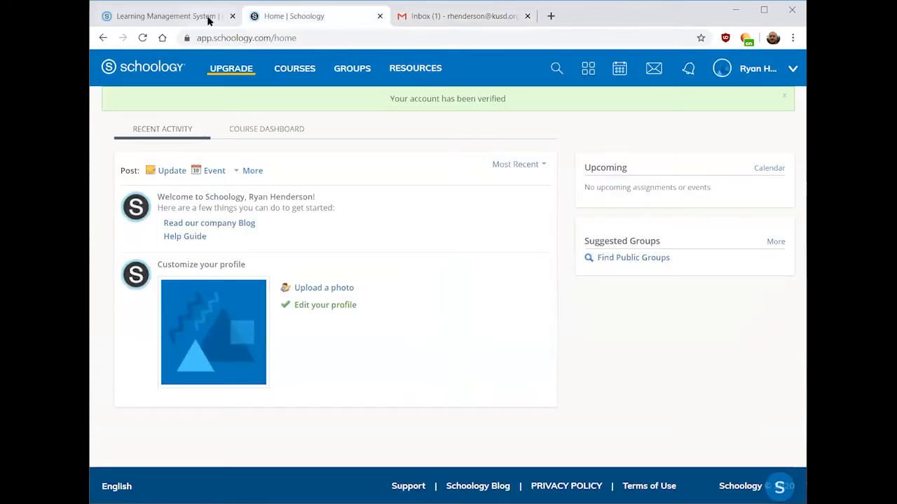
click(208, 19)
click(232, 16)
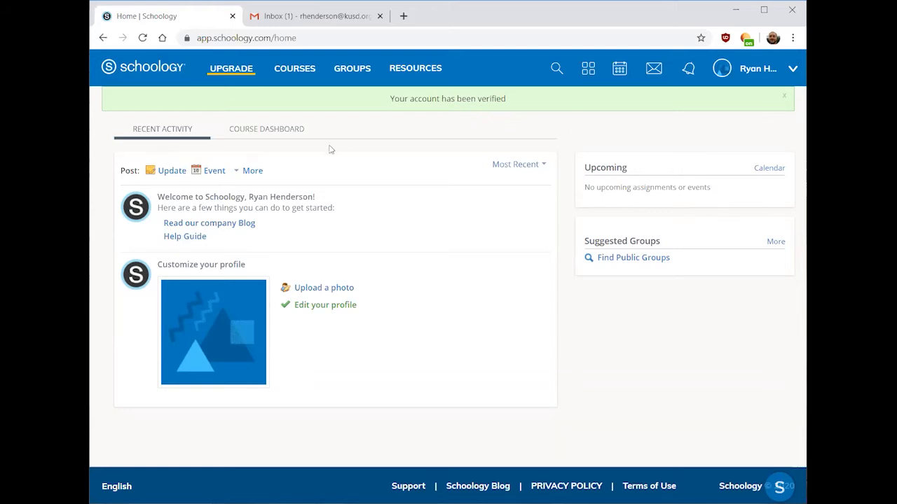
click(303, 73)
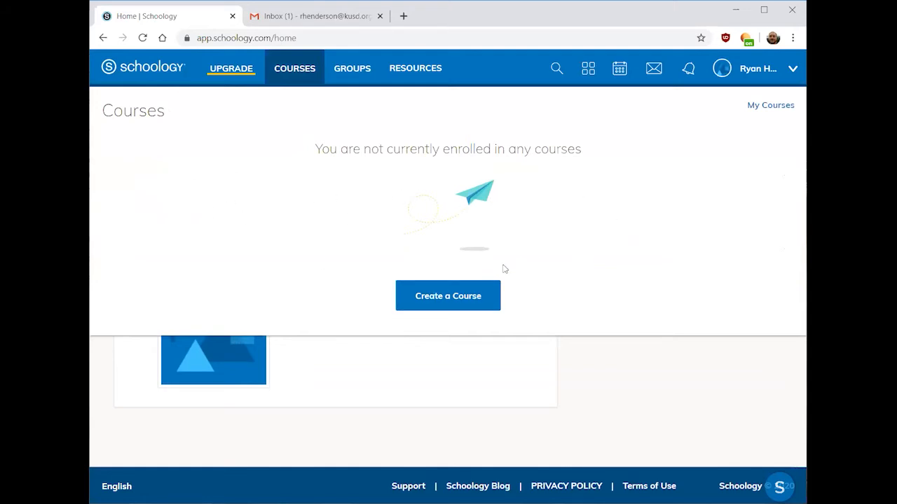
Begin a new course named 'Schoology Basics', dismissing the autofill suggestion.
click(438, 302)
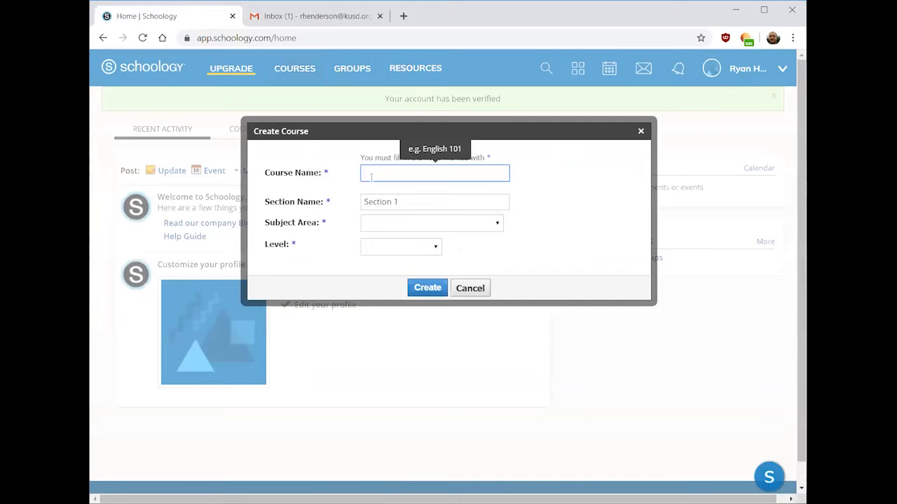
text(Schoology Basics)
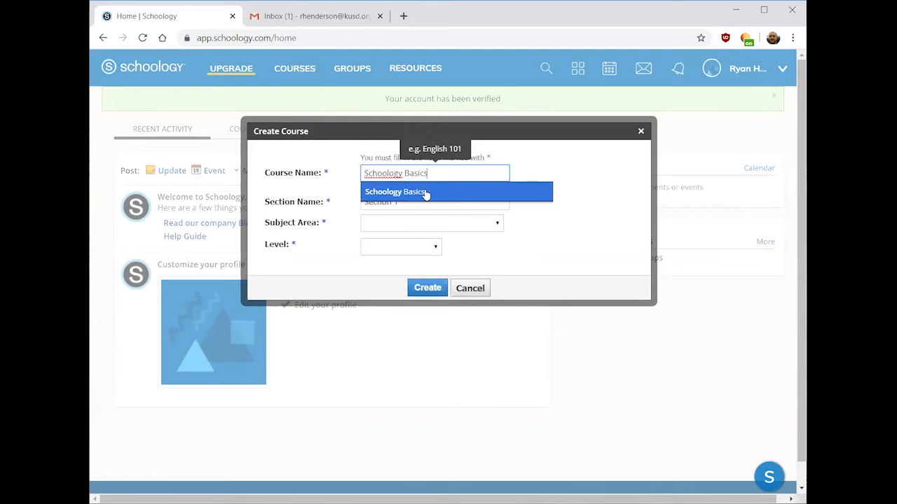
key(Escape)
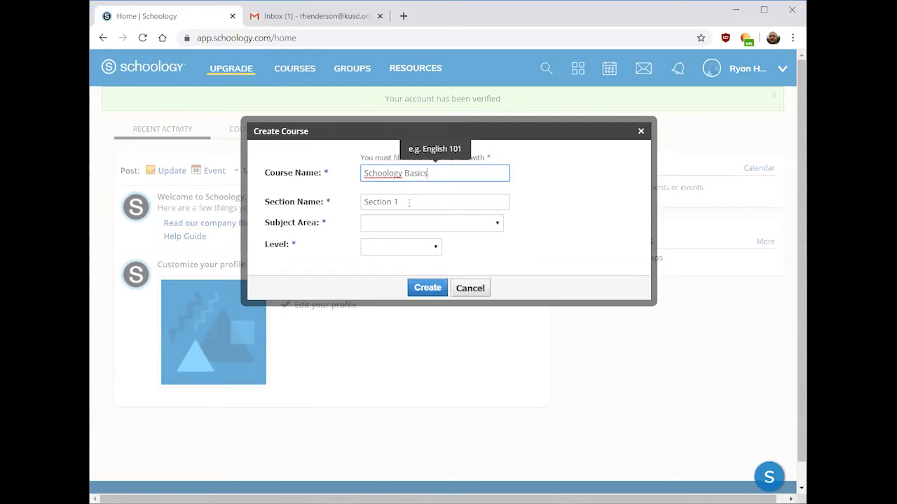
Keep Section 1, choose Professional Development, set grade range 6 to 8, and create the course.
click(403, 203)
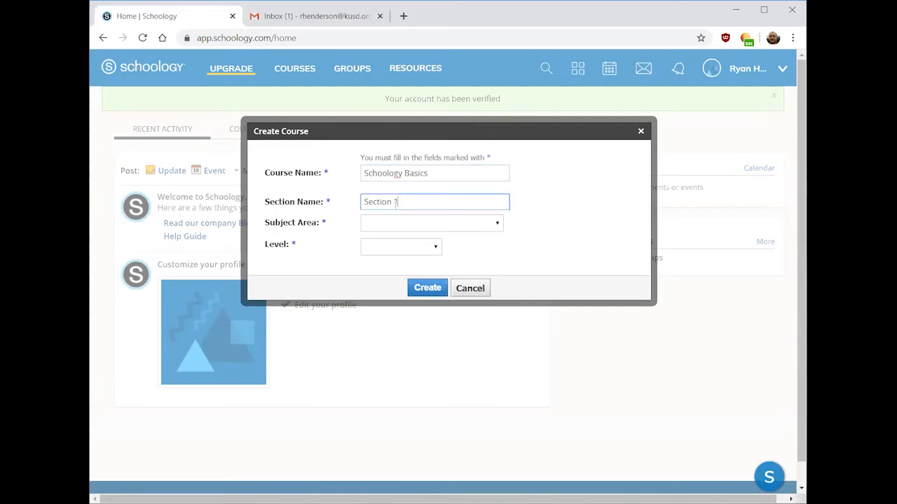
click(400, 224)
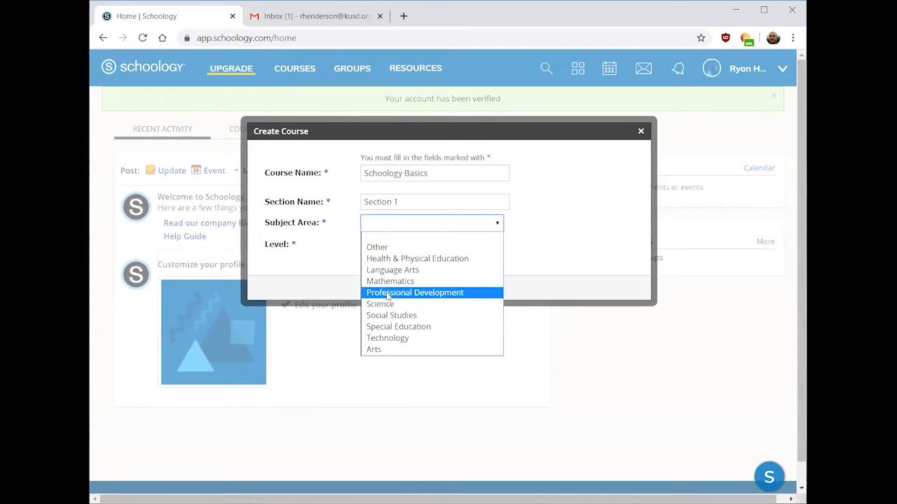
click(387, 295)
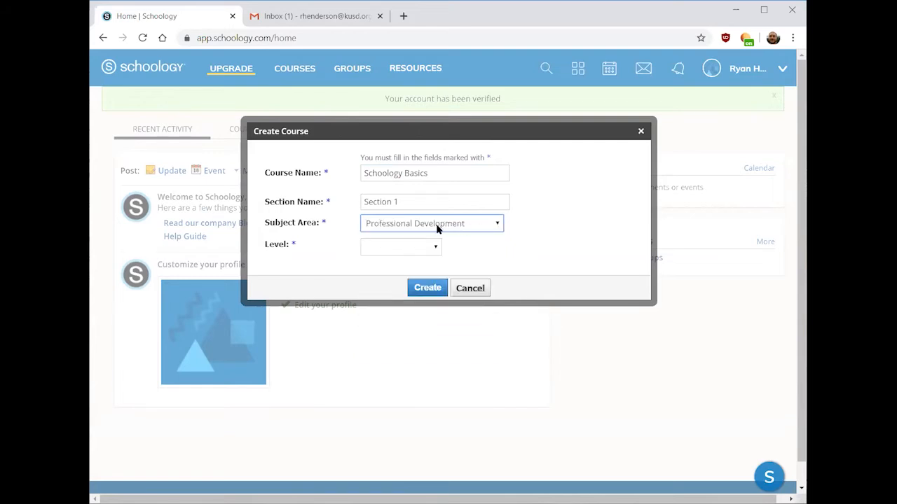
click(406, 251)
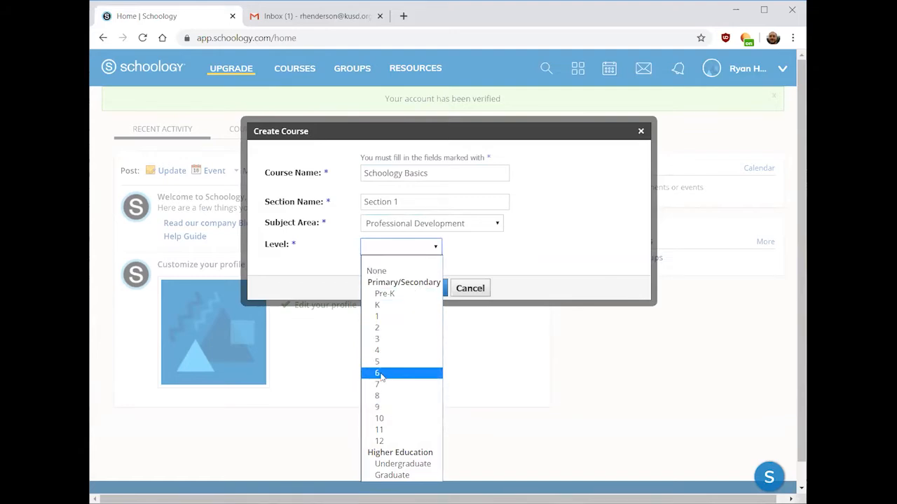
click(380, 374)
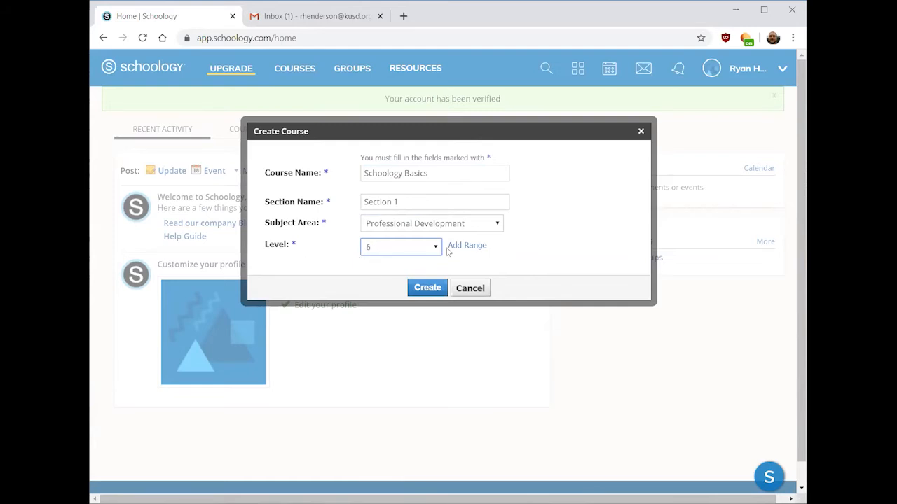
click(471, 246)
click(524, 249)
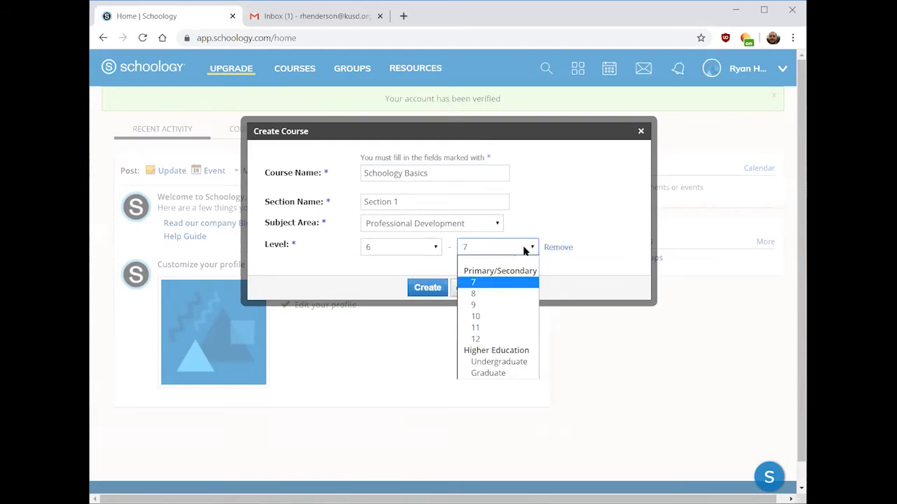
click(484, 292)
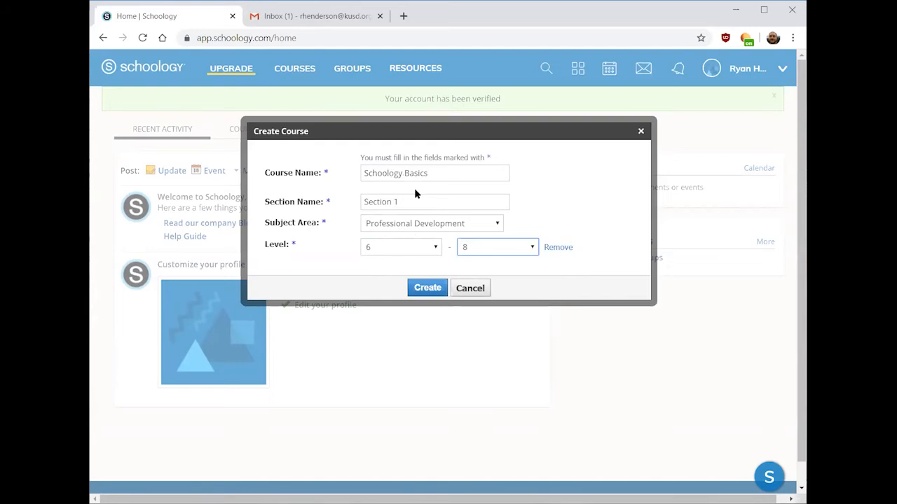
click(425, 291)
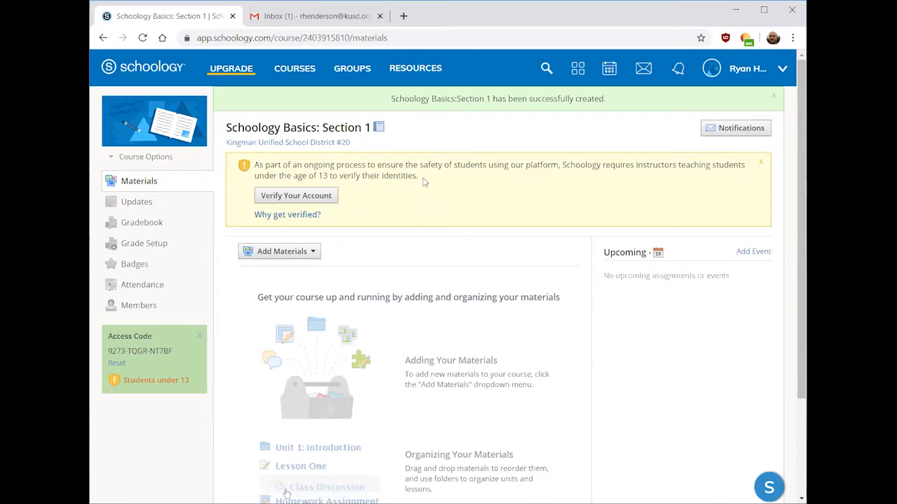
Go from the new course page to the instructor account verification page.
click(312, 199)
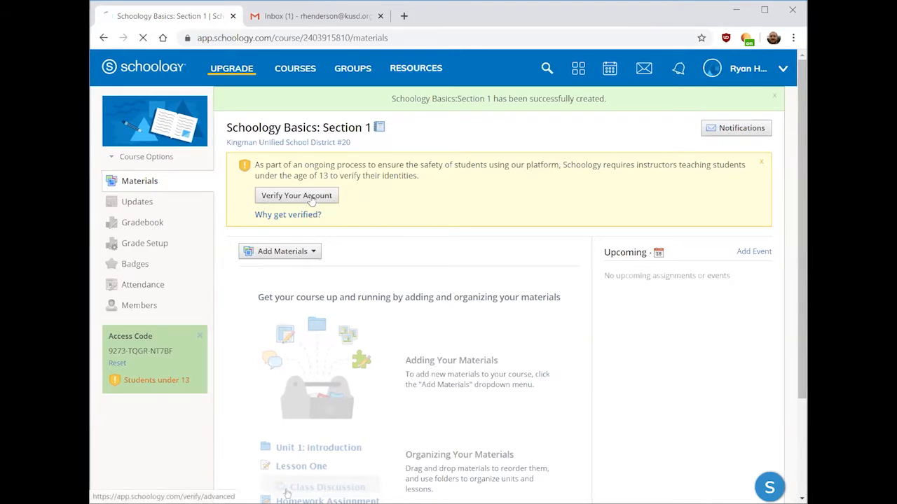
Compare the Teacher/School ID and print-and-sign verification options.
scroll(244, 182, down, 1)
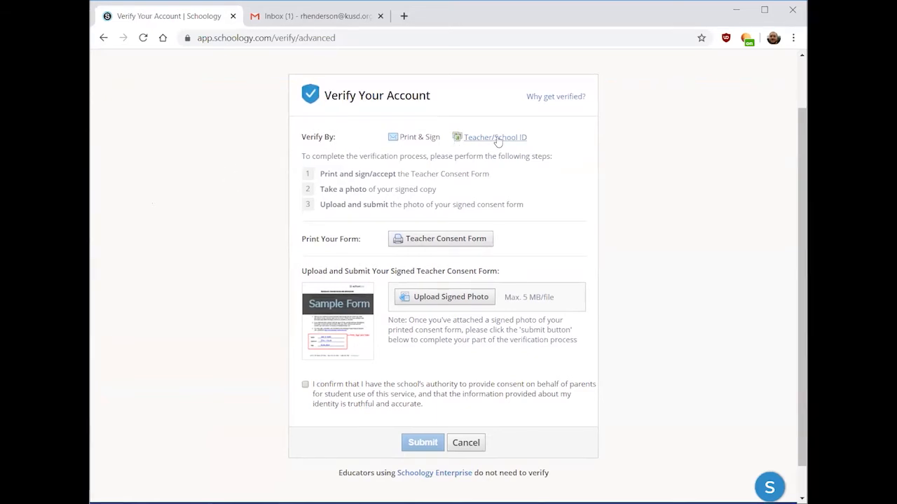
drag(400, 136, 440, 137)
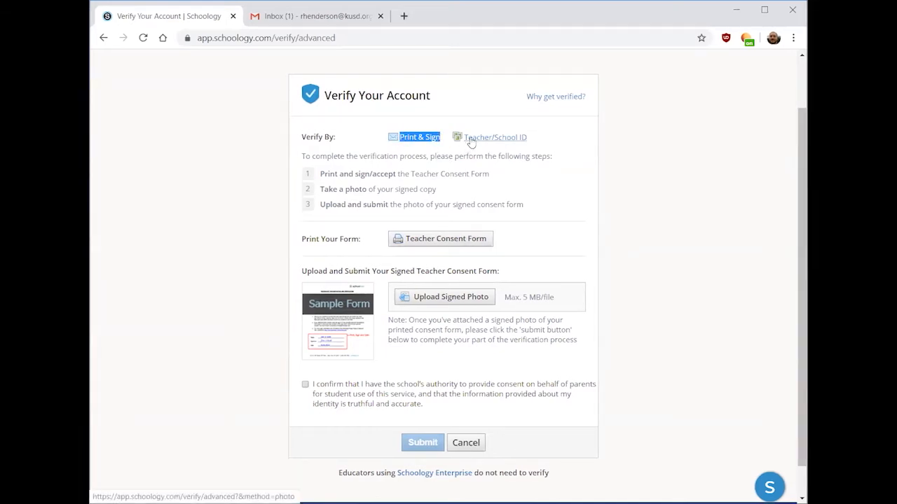
click(470, 140)
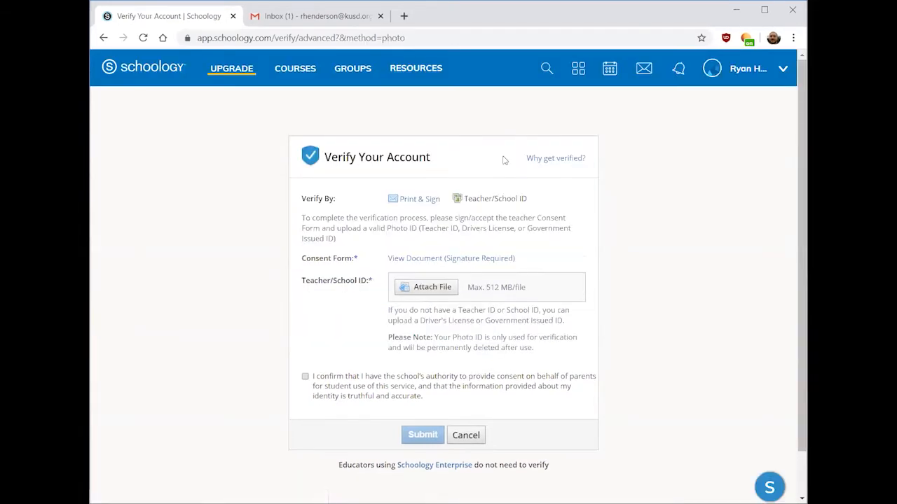
click(409, 199)
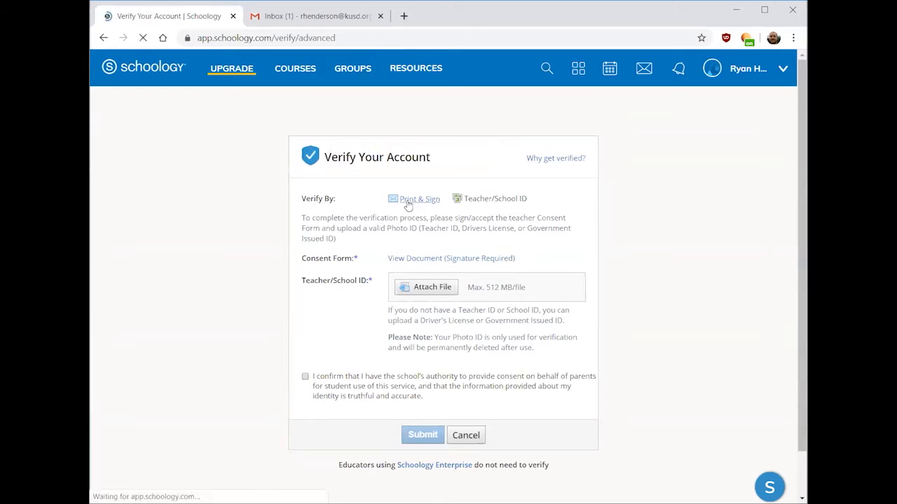
scroll(409, 199, down, 2)
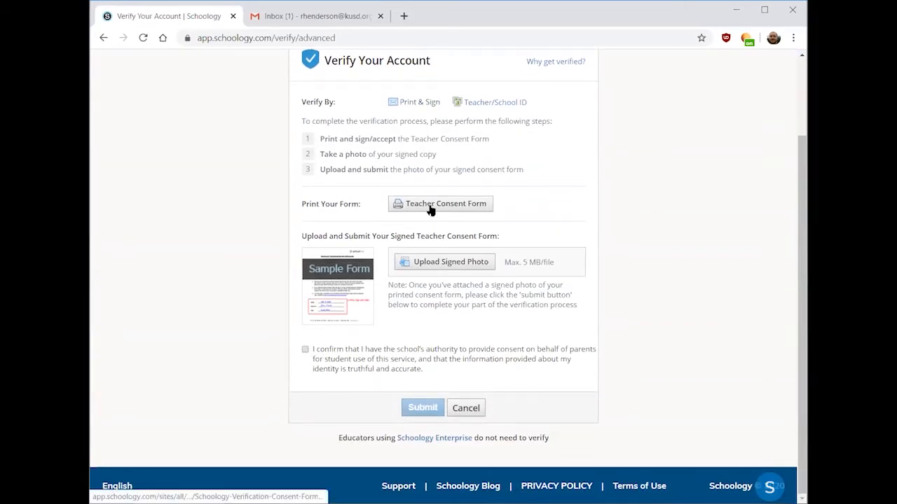
Review the teacher consent form PDF, then choose the Teacher/School ID verification method.
click(430, 209)
scroll(327, 205, down, 3)
scroll(327, 204, down, 3)
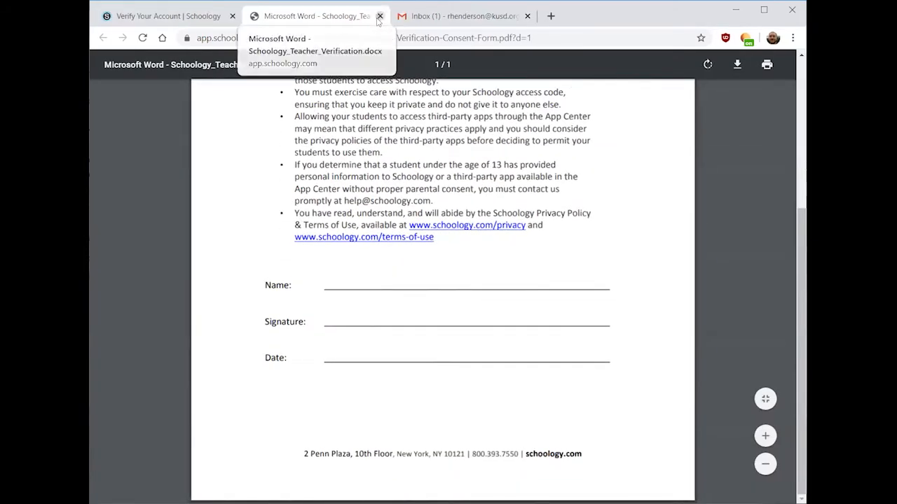
click(380, 15)
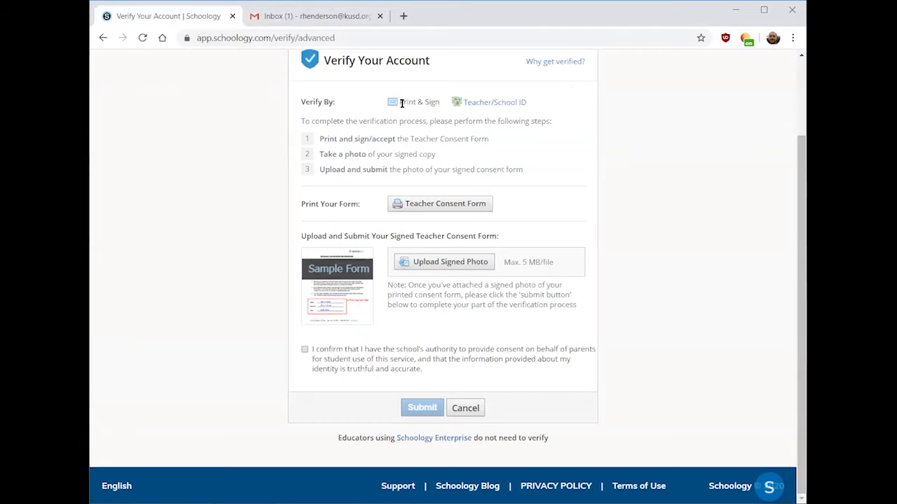
click(493, 103)
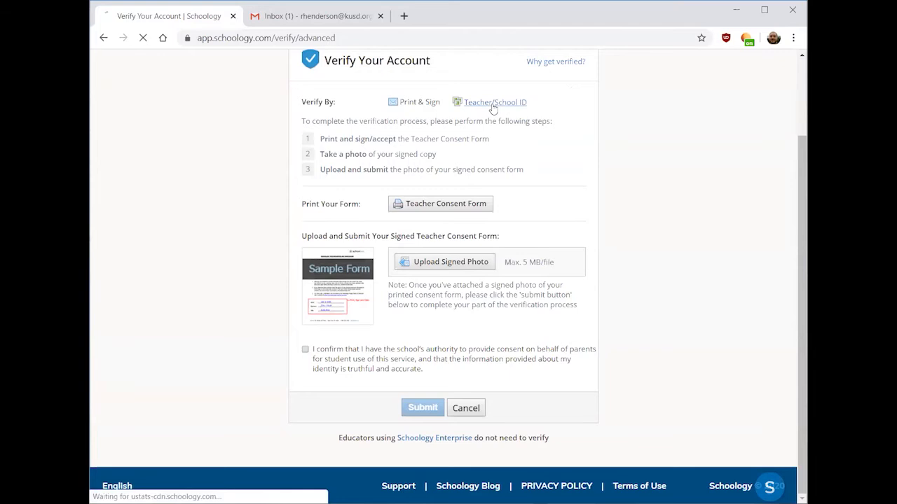
scroll(325, 228, down, 1)
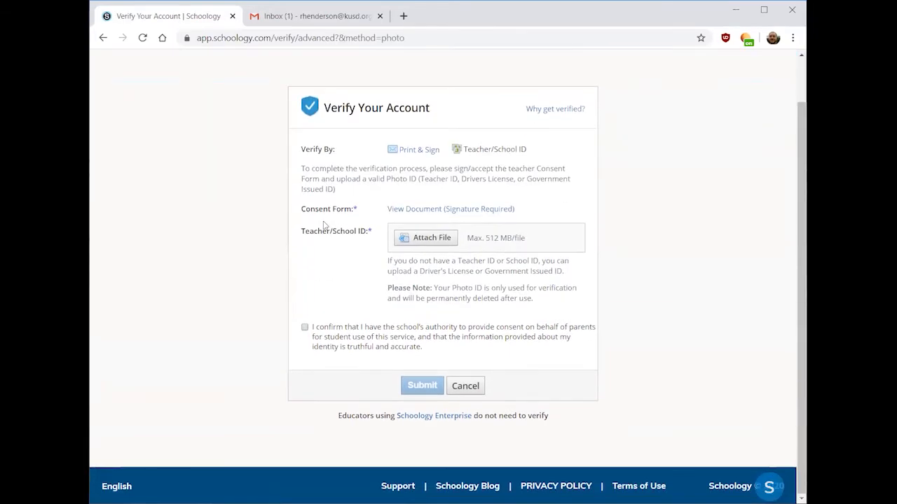
Sign the consent form with the teacher's first name and last name, accept it, and begin attaching the ID.
click(434, 210)
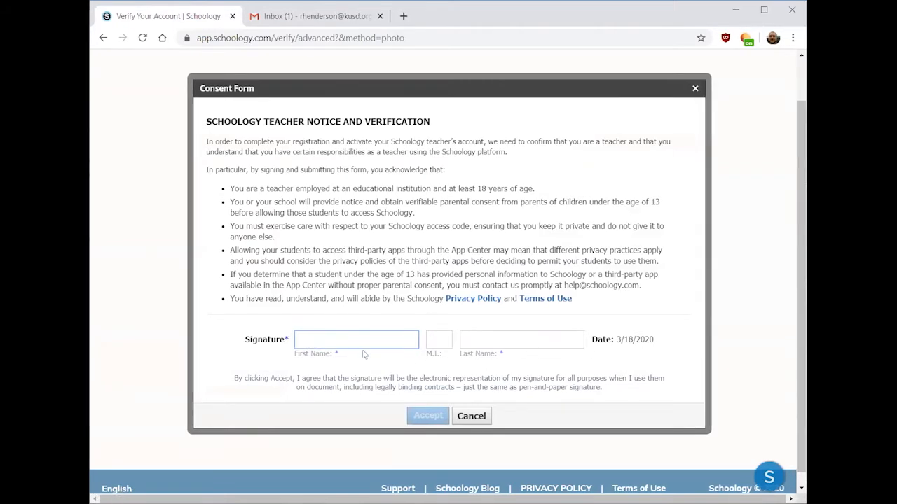
text(Ryan)
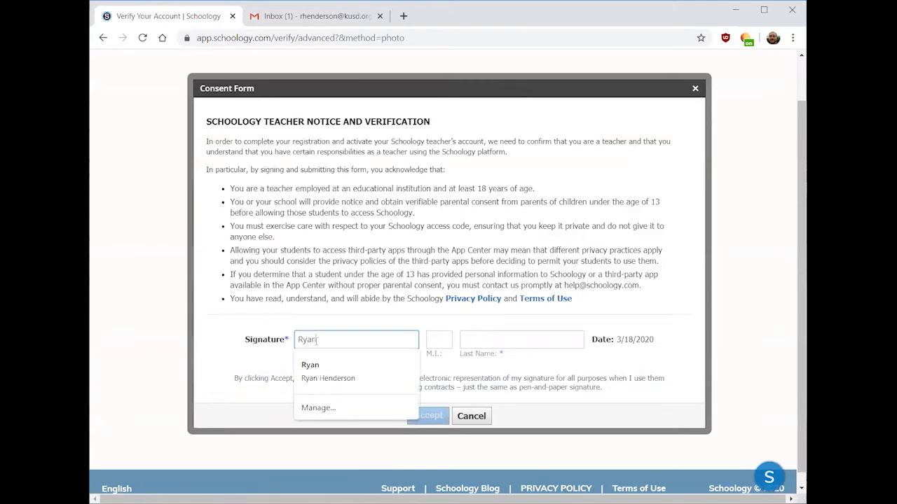
click(440, 339)
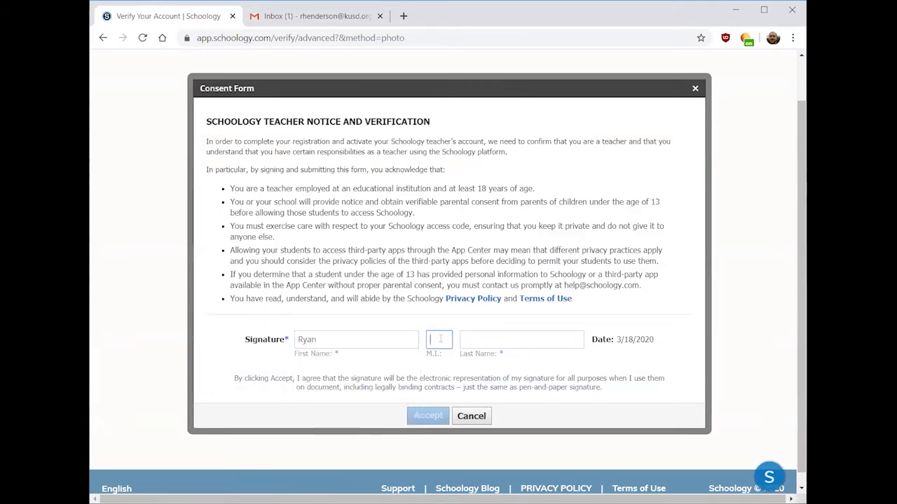
key(Tab)
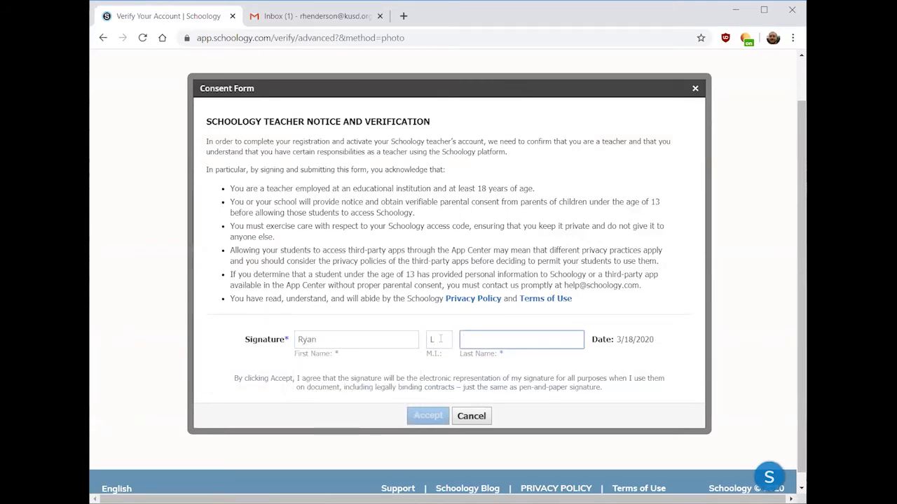
text(H)
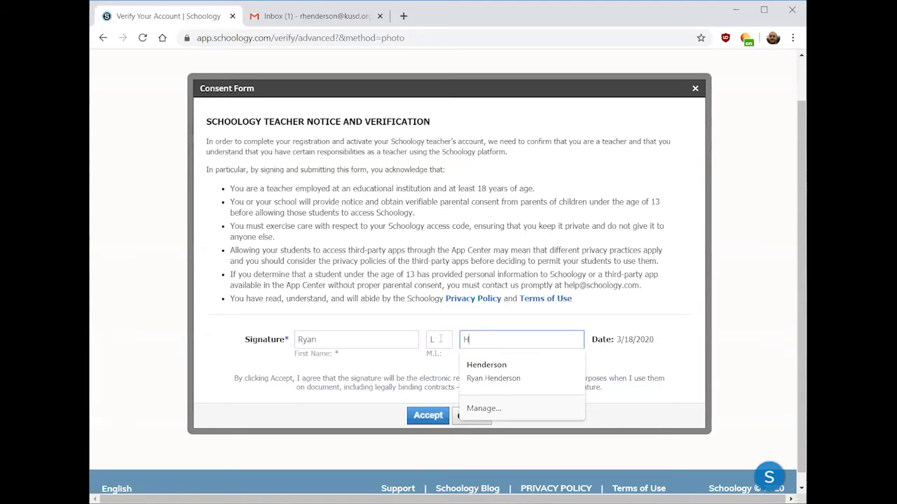
text(ender)
click(480, 376)
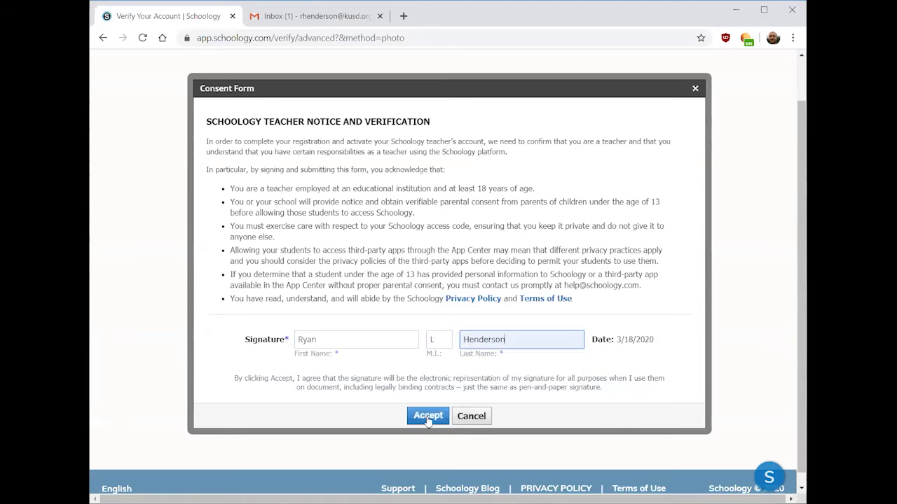
click(428, 418)
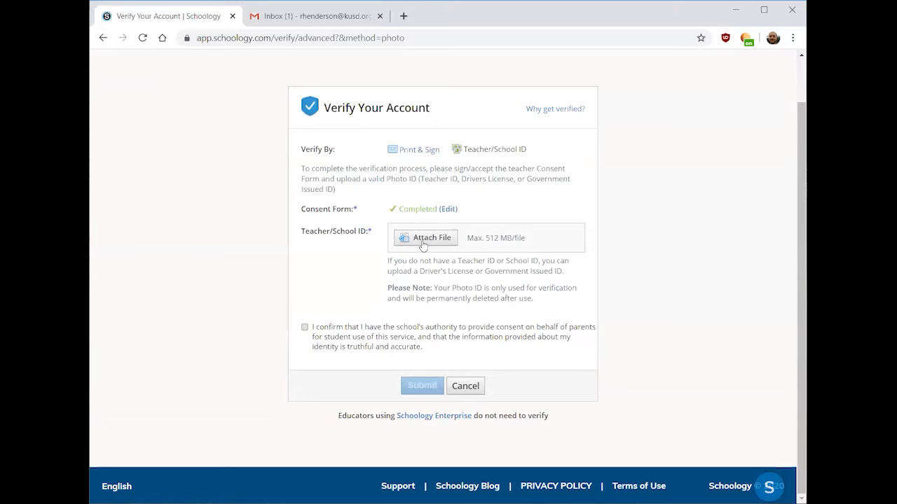
click(416, 240)
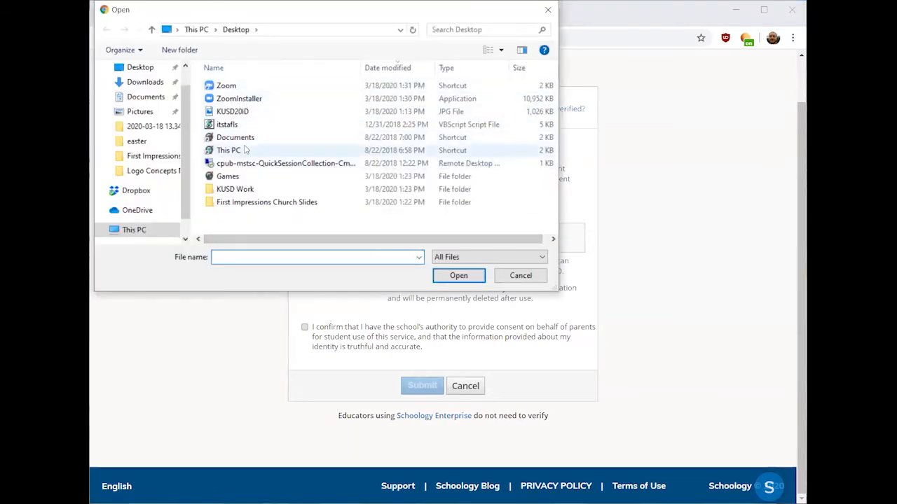
Attach KUSD20ID as the photo ID, confirm consent authority, and submit verification.
click(234, 115)
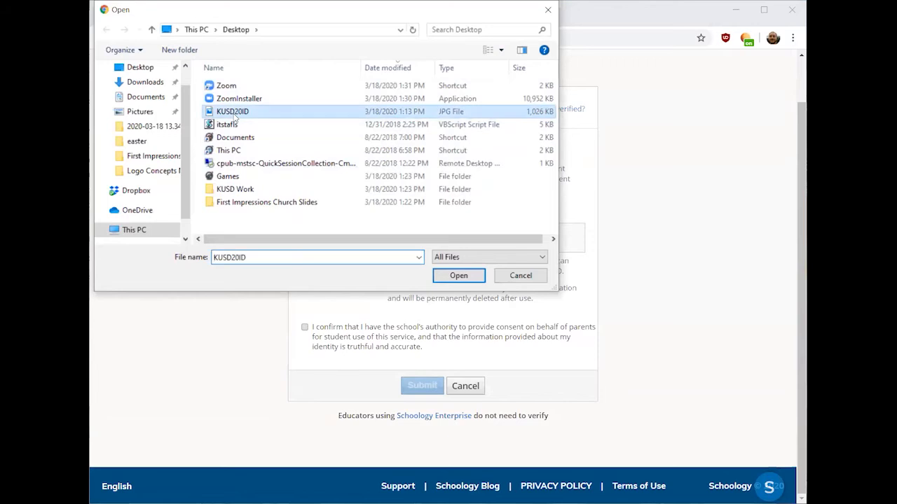
click(459, 277)
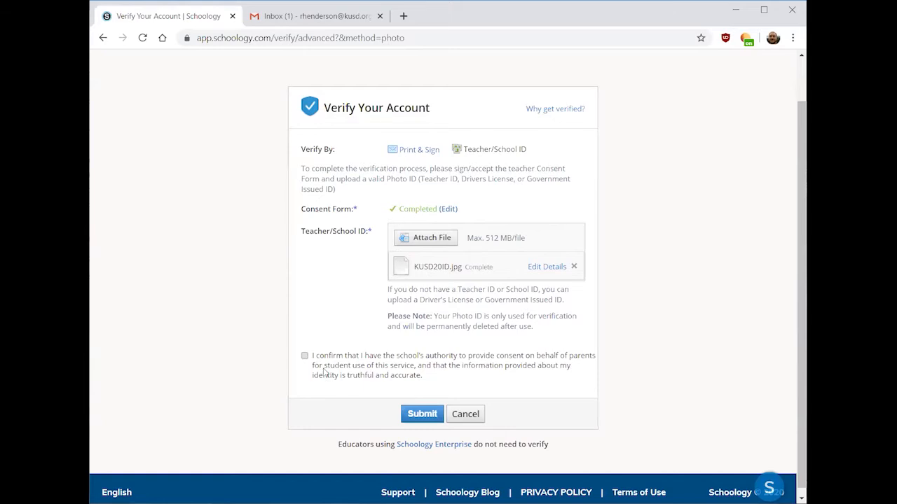
click(305, 356)
click(420, 414)
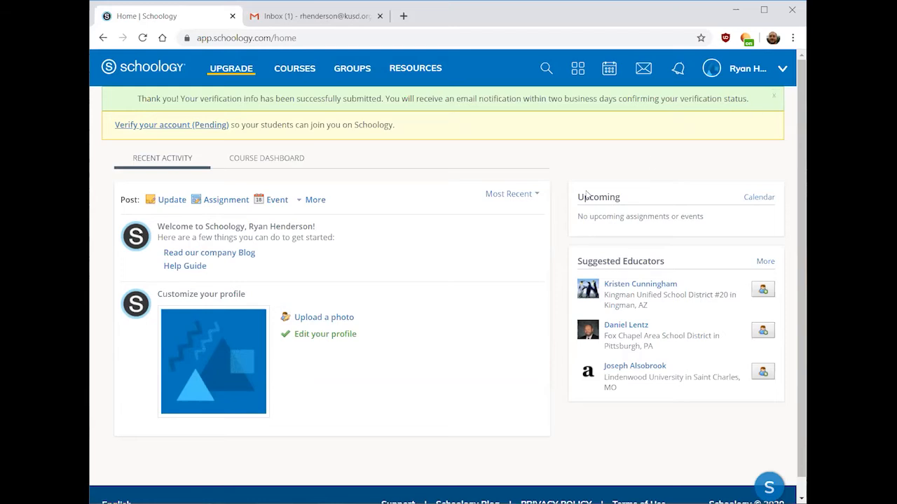
Start re-submitting verification via Teacher/School ID, cancel it, and return to Schoology Basics.
click(177, 126)
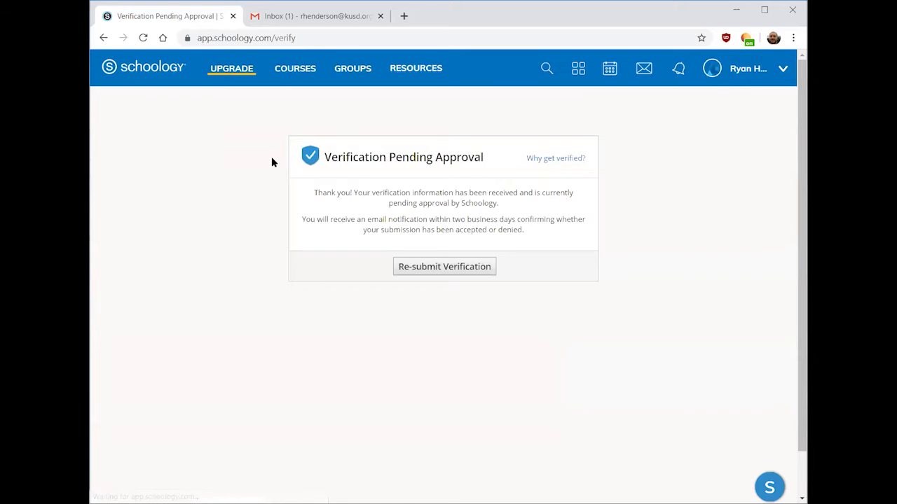
click(438, 269)
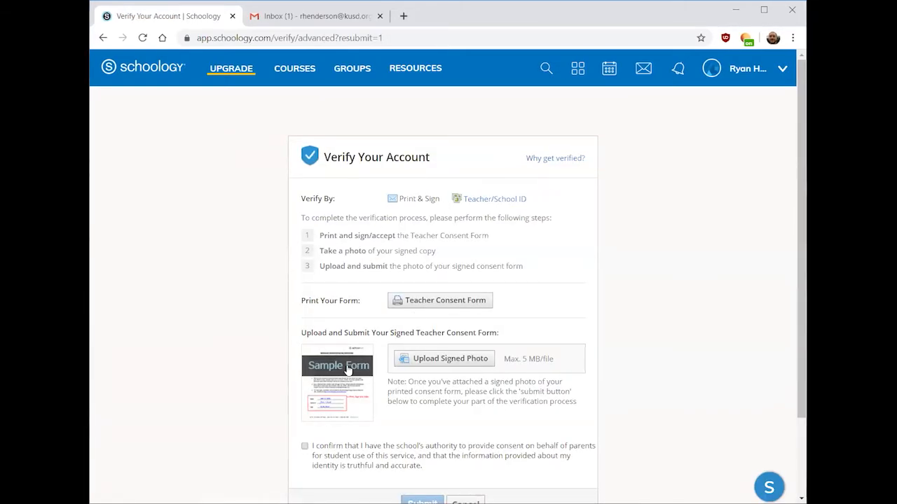
click(504, 201)
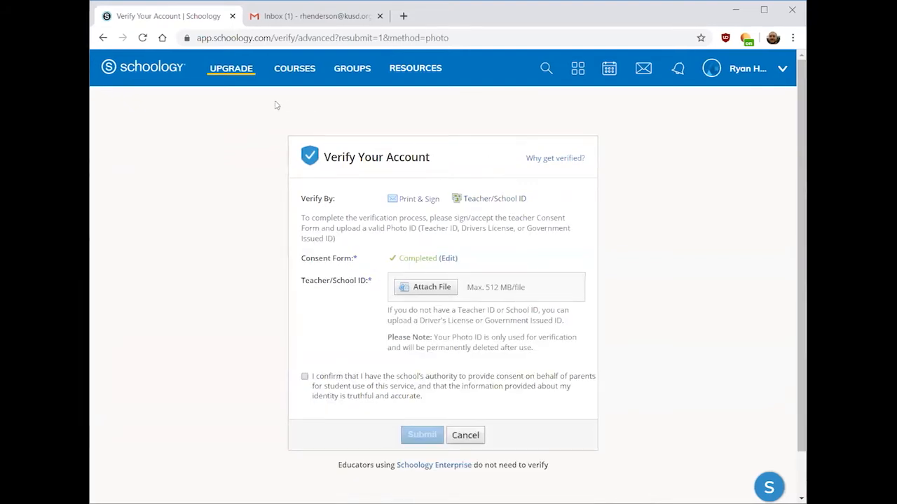
click(465, 436)
scroll(460, 435, down, 3)
click(465, 408)
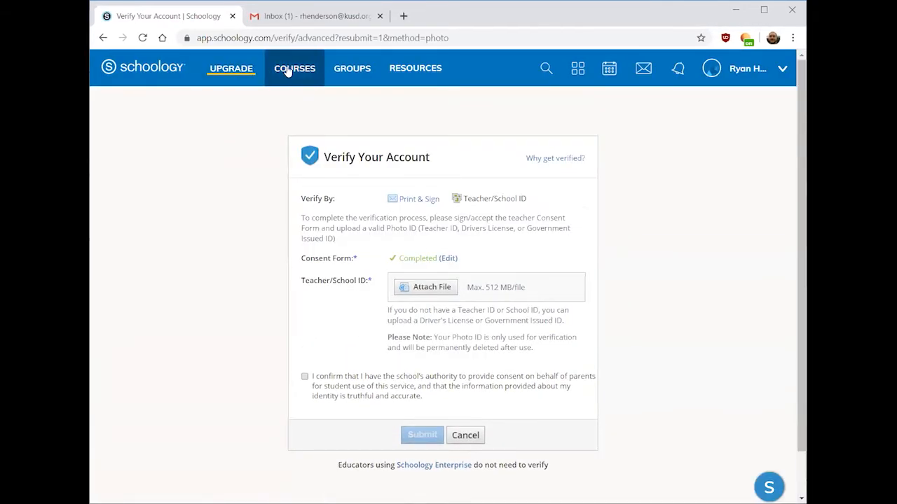
click(288, 70)
click(200, 159)
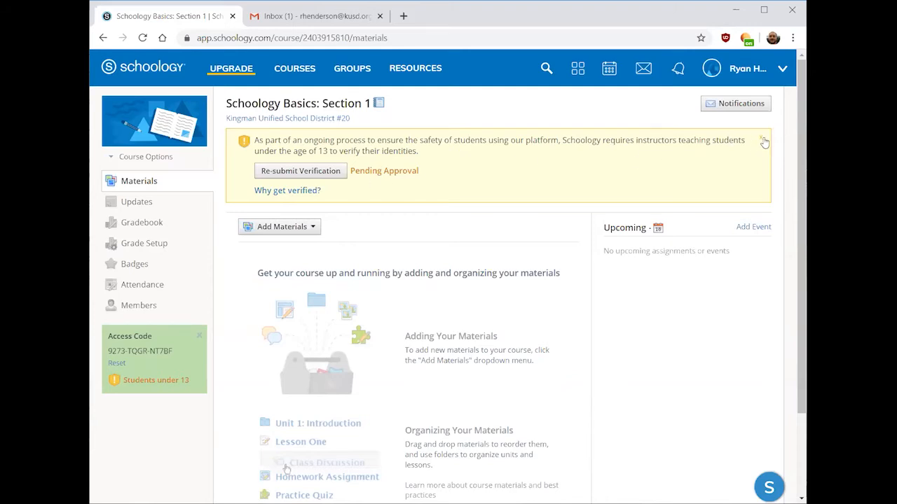
Close the yellow verification banner on the course and view the March 2020 calendar.
click(761, 139)
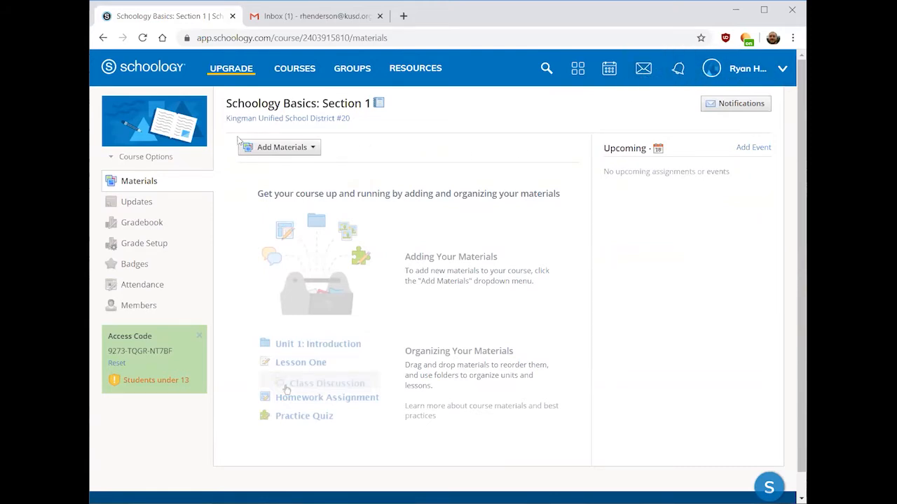
click(608, 70)
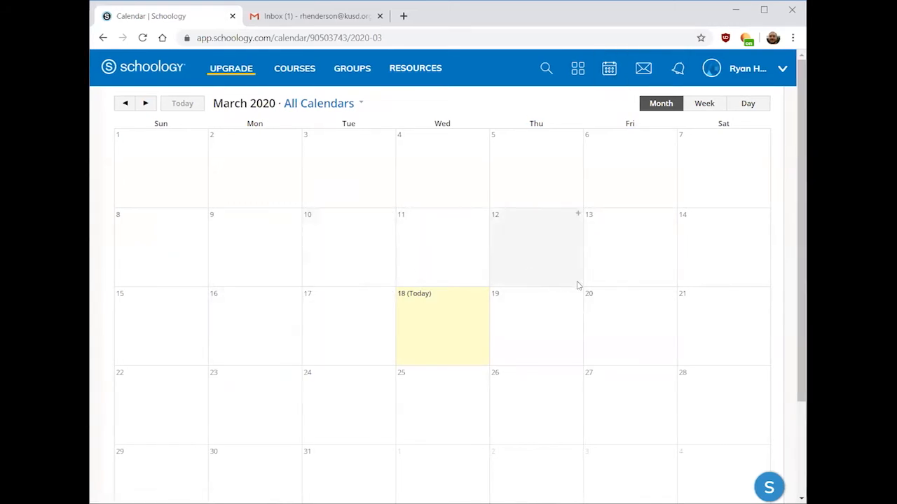
Go to the App Center through the header apps menu.
click(573, 75)
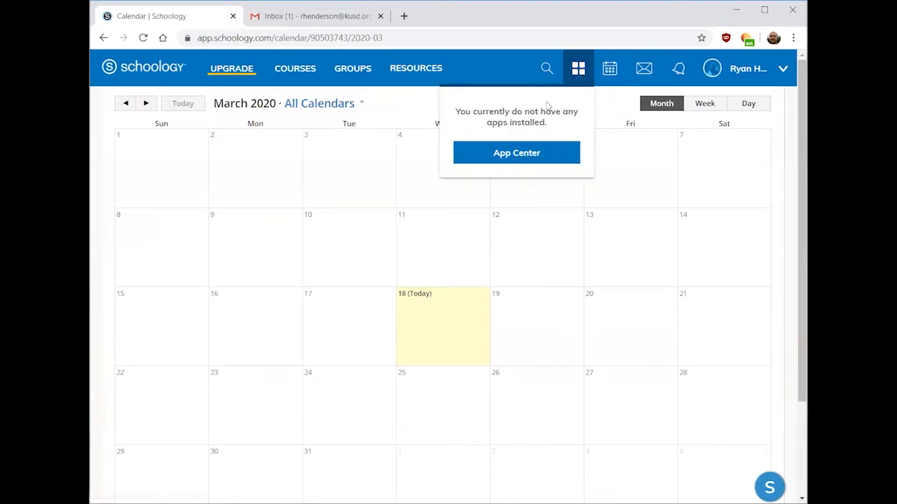
click(502, 158)
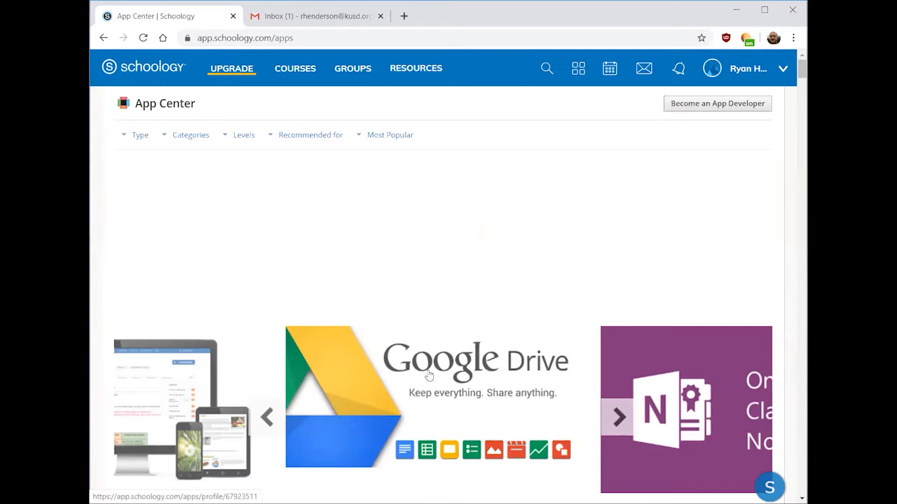
click(578, 68)
Cycle the featured apps carousel (OneNote, Google Drive Assignments, Education Modified) and open Google Drive Resource App.
click(532, 156)
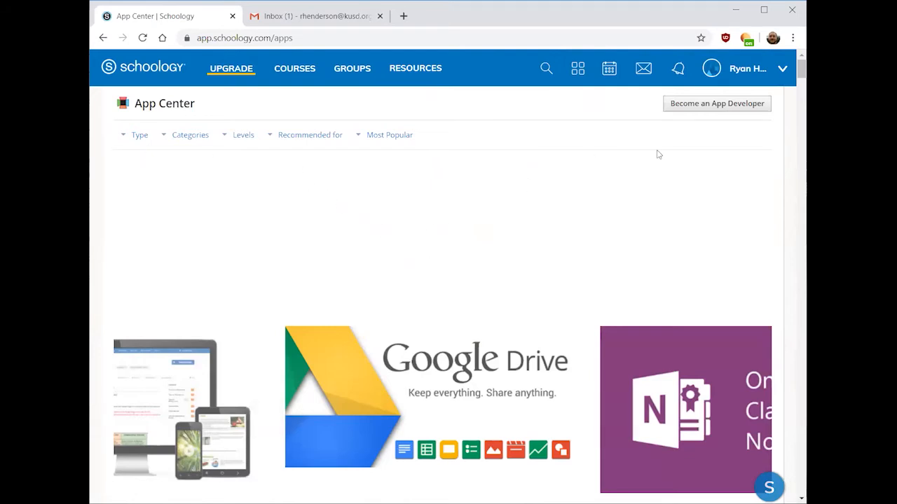
scroll(571, 340, down, 2)
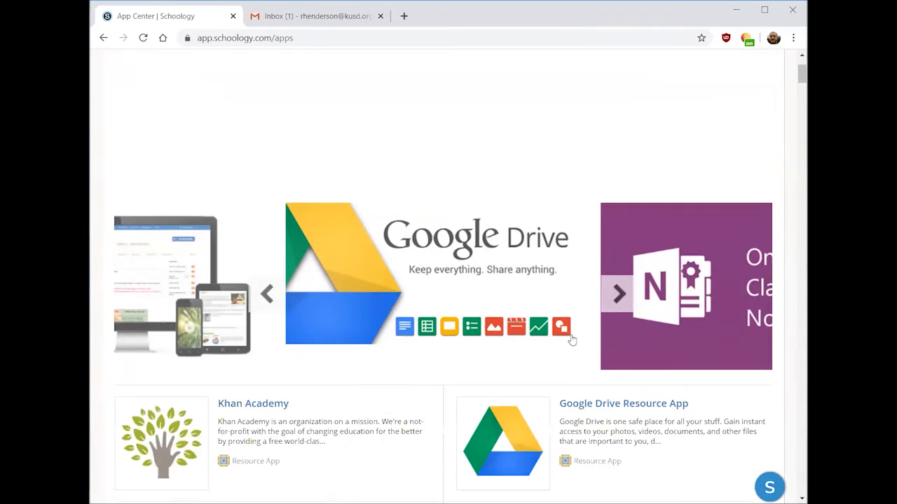
click(622, 297)
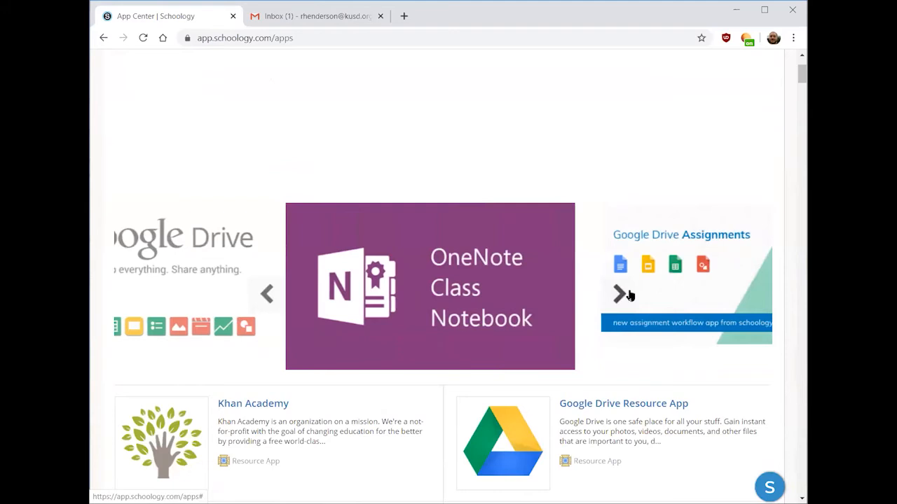
click(619, 295)
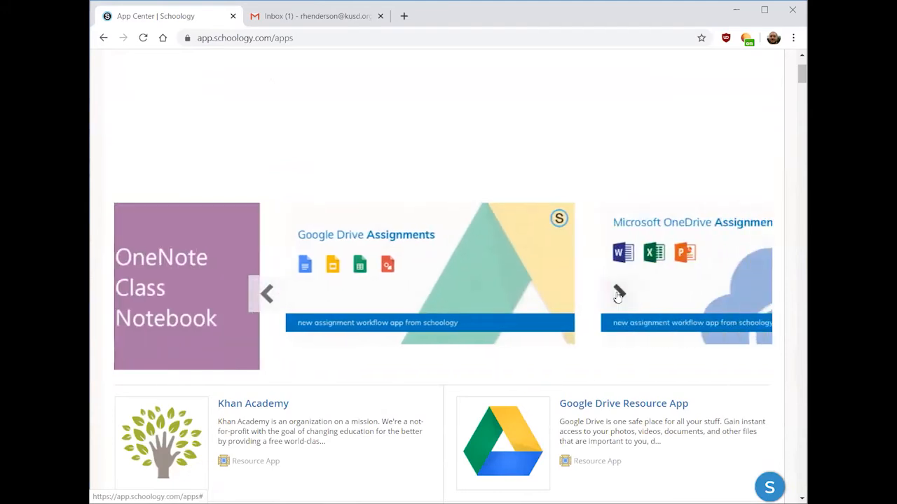
click(619, 294)
click(617, 293)
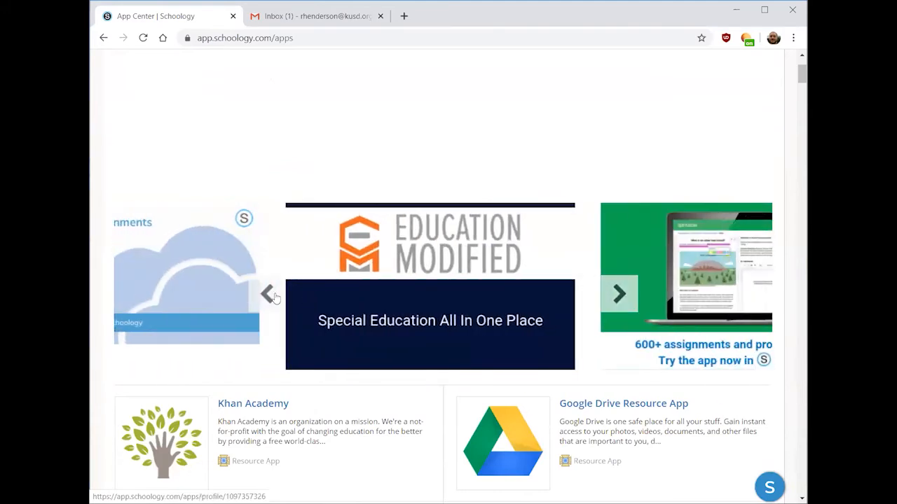
click(271, 297)
click(268, 295)
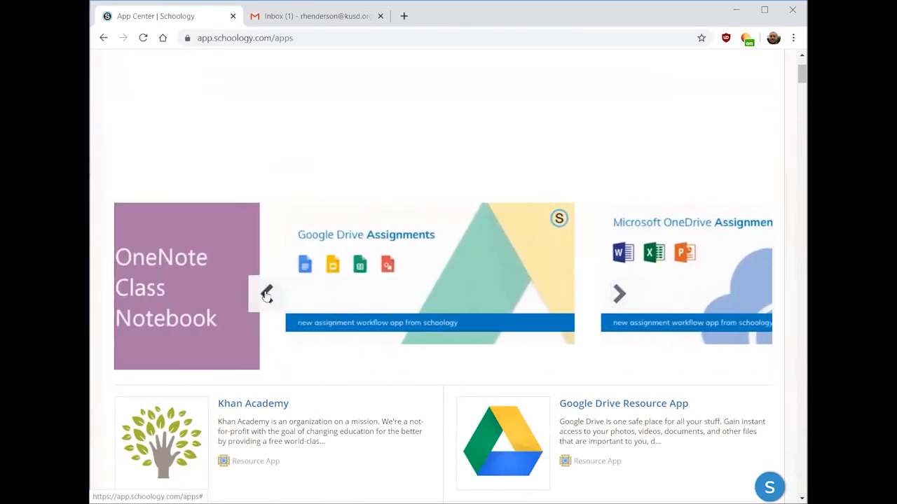
click(267, 294)
click(267, 293)
click(440, 266)
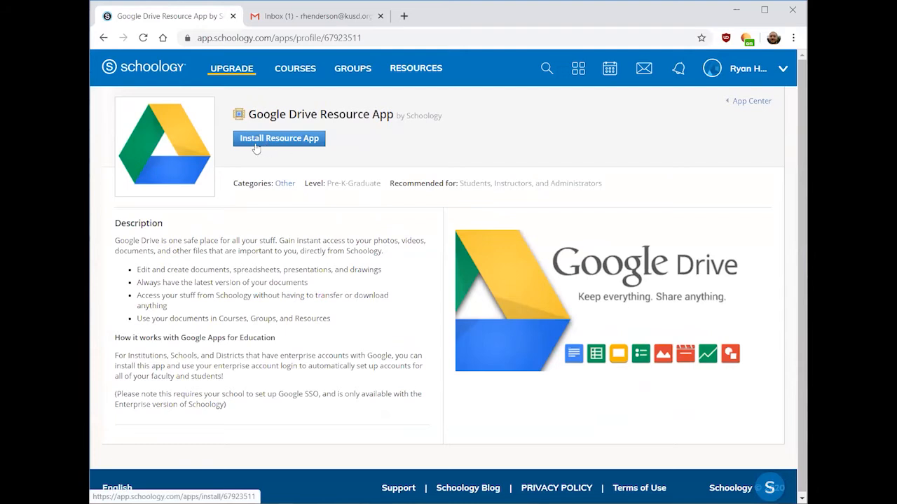
Agree to the third-party data-sharing consent and install Google Drive Resource App to My Resources.
click(302, 144)
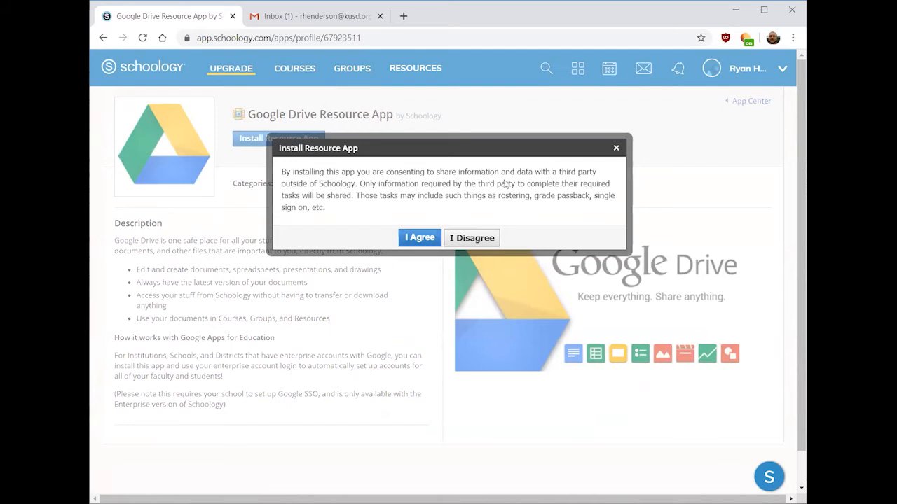
drag(281, 184, 355, 184)
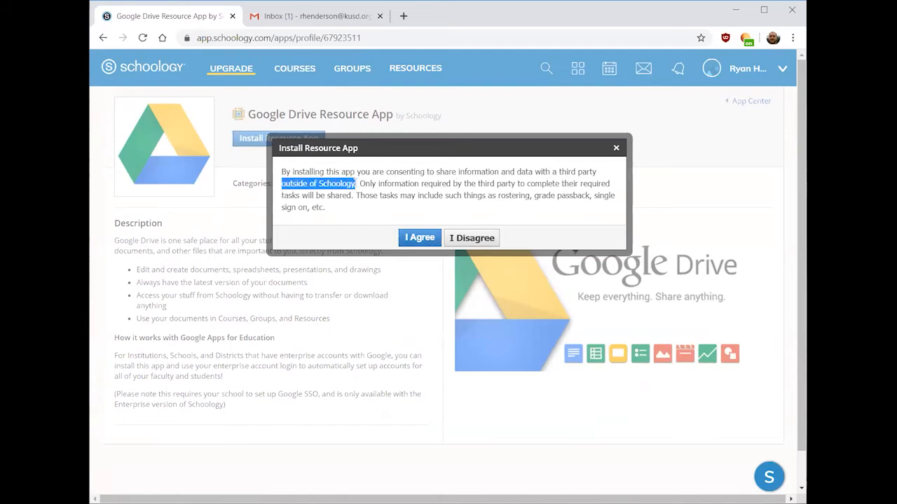
drag(517, 171, 354, 183)
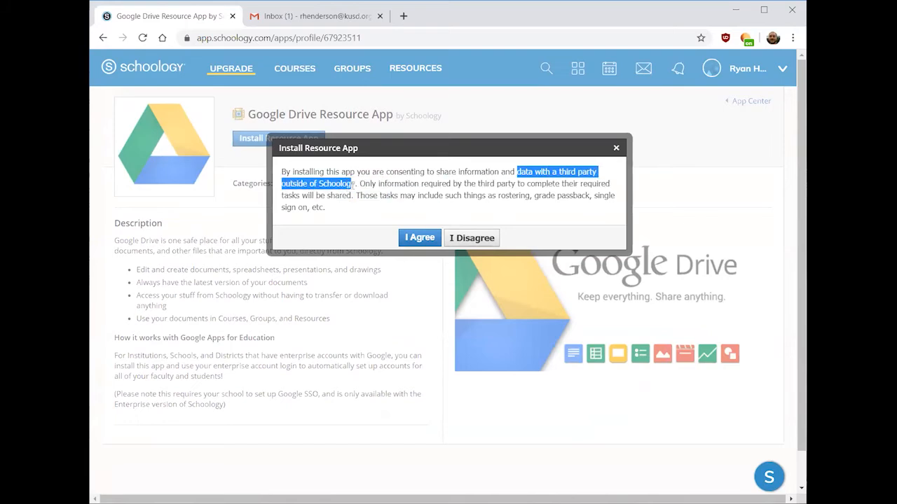
click(369, 192)
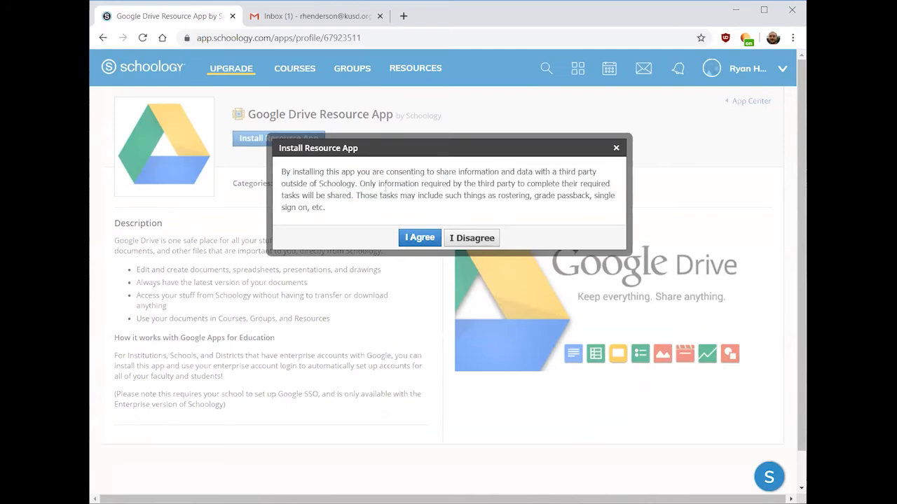
click(414, 239)
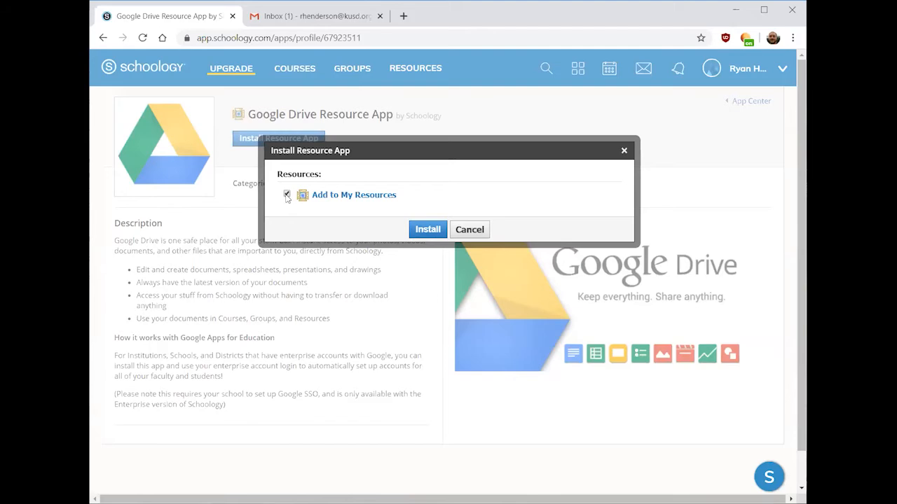
click(426, 231)
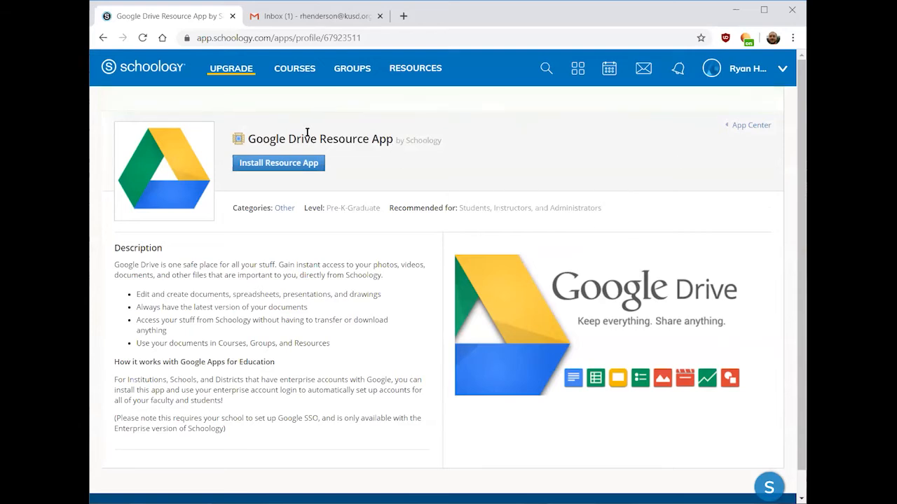
Go to My Courses, glance at the section's gear menu, and return to the courses list with Schoology Basics Section 1.
click(306, 70)
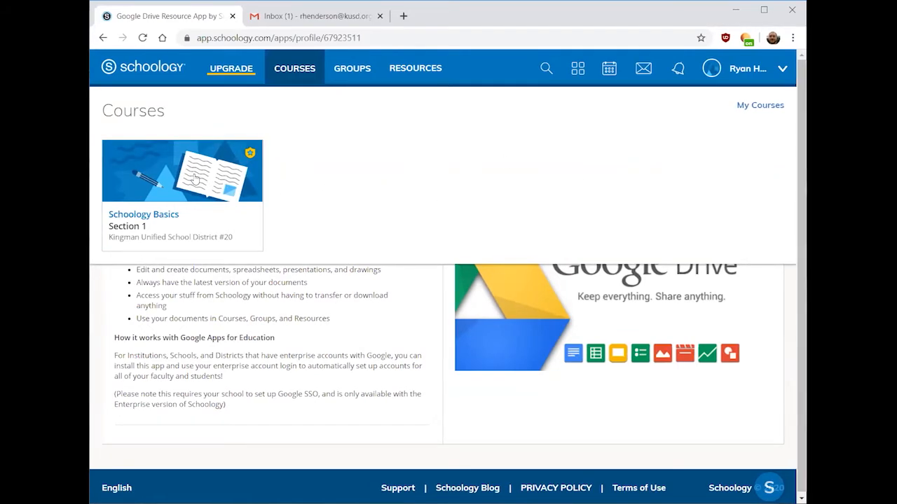
click(749, 108)
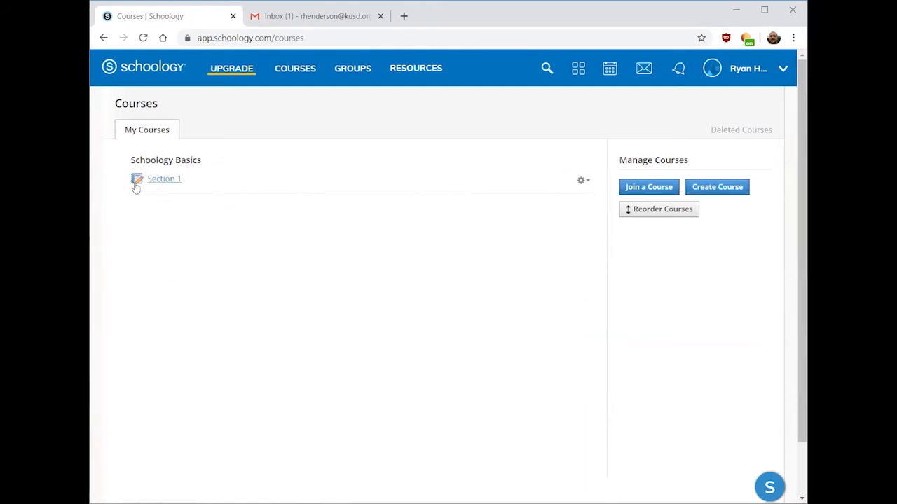
click(583, 182)
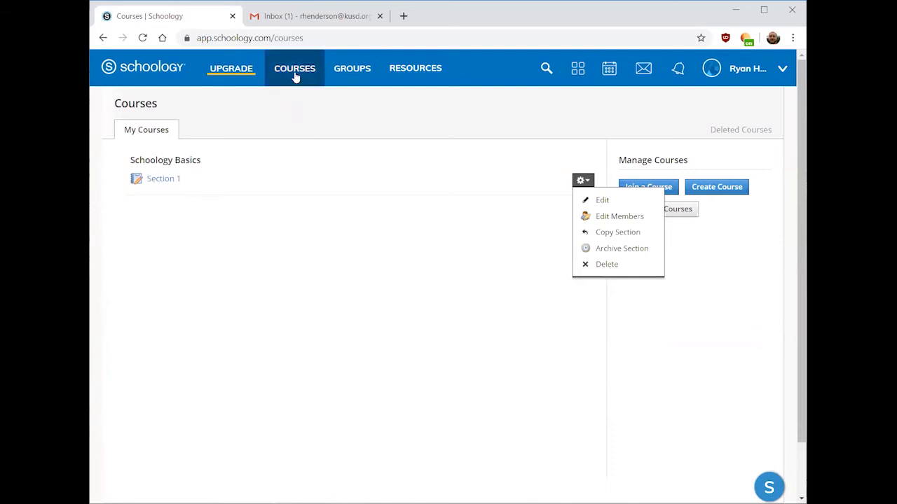
click(343, 238)
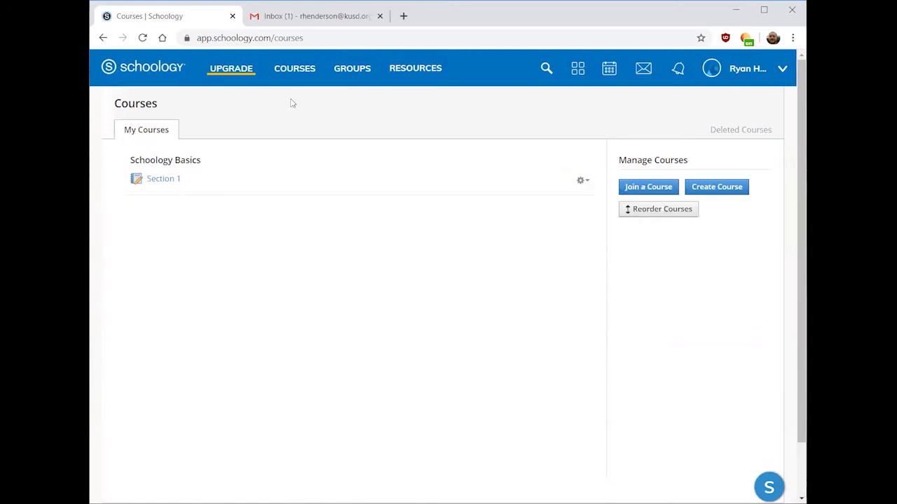
click(296, 73)
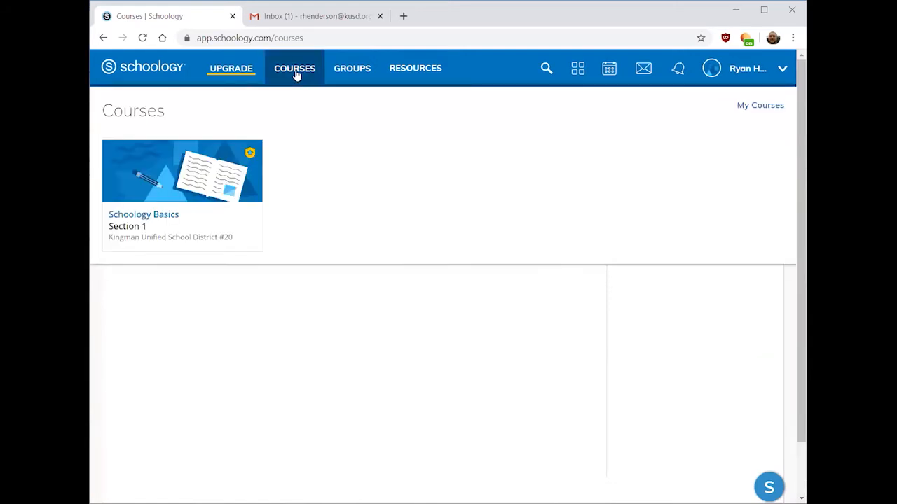
Open Schoology Basics: Section 1, dismiss the age-verification banner, and start a Send Message to the course.
click(171, 179)
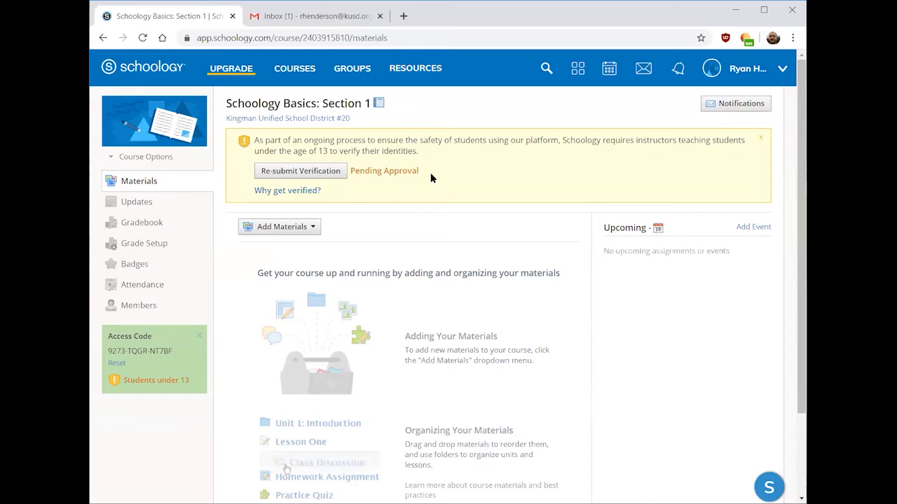
click(762, 139)
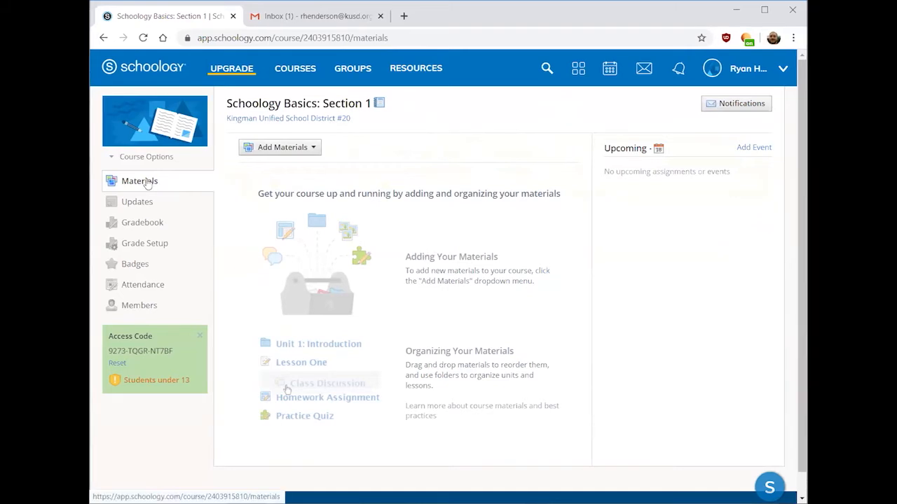
click(132, 157)
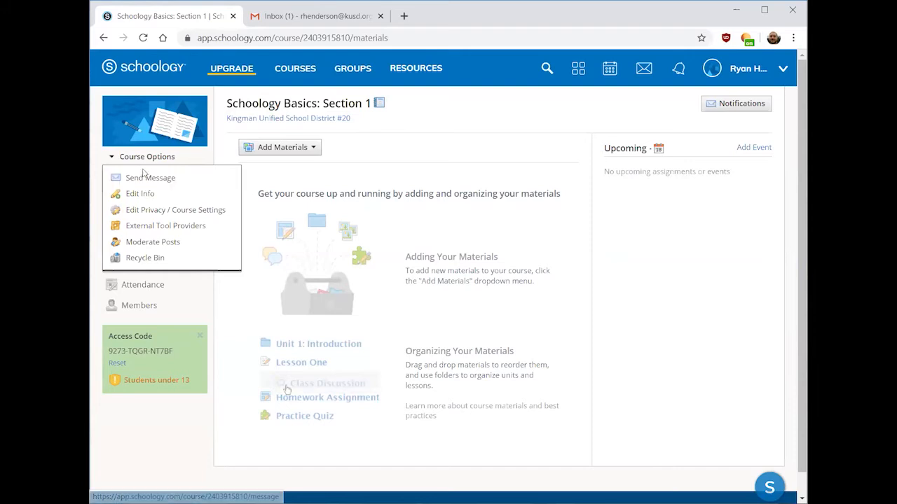
click(149, 180)
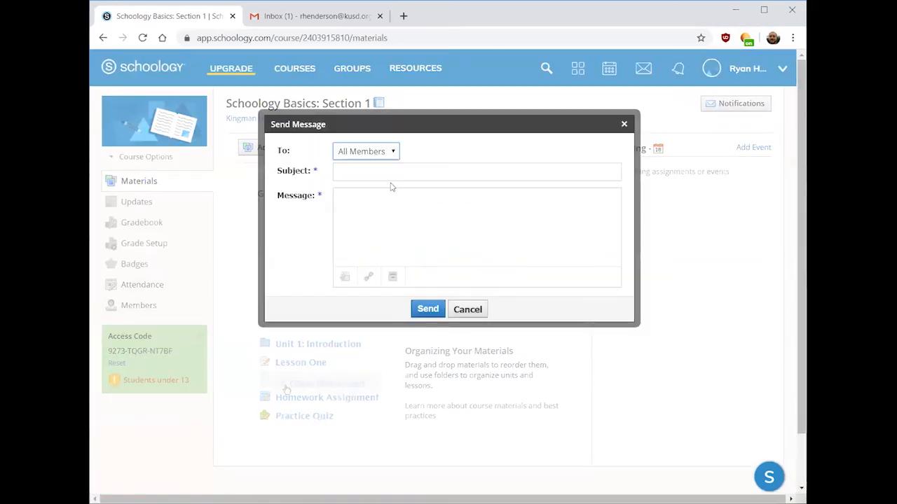
click(382, 155)
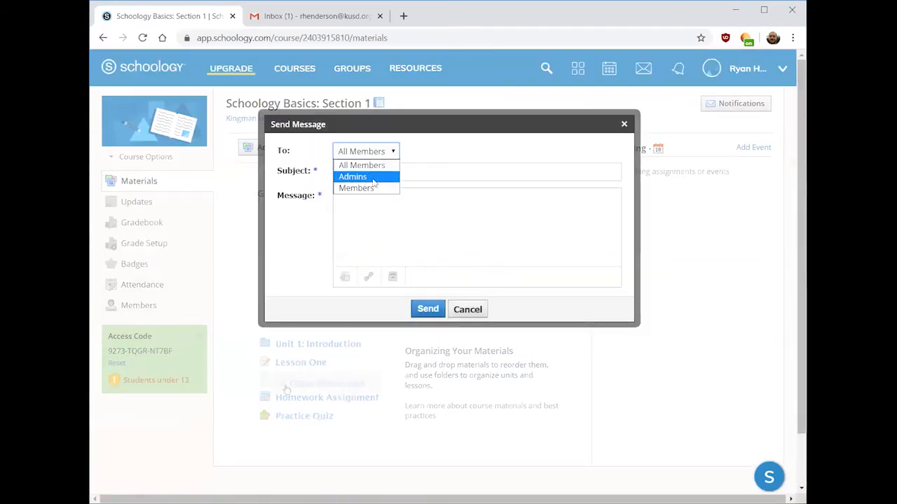
Switch the recipient to Members, then discard the message without sending it.
click(369, 188)
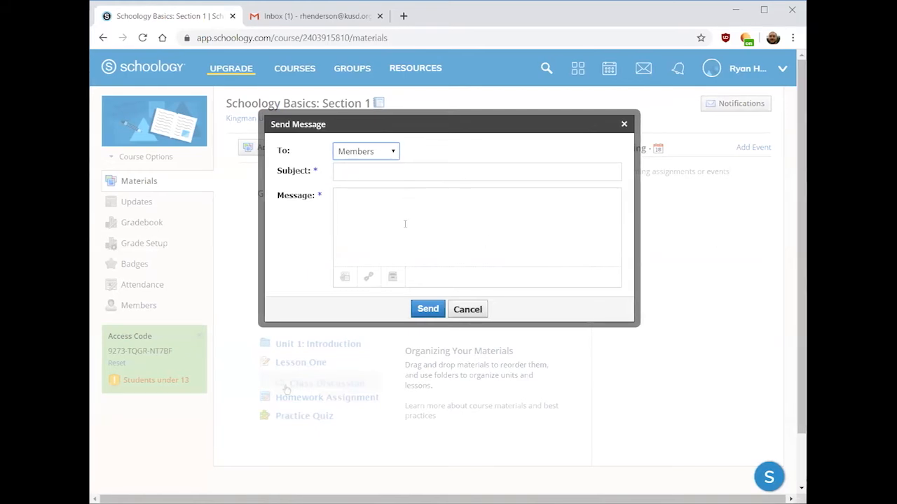
click(625, 125)
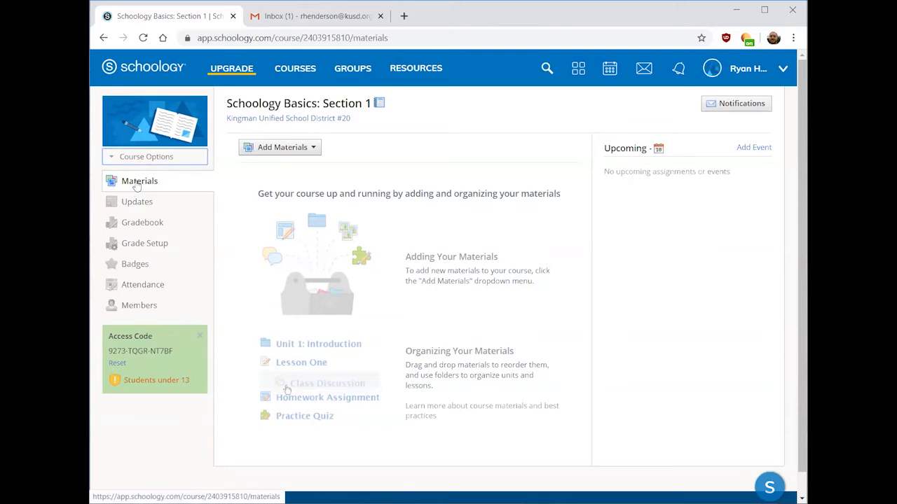
Open the Add Link form through Add Materials > Add File/Link/External Tool > Link.
click(314, 152)
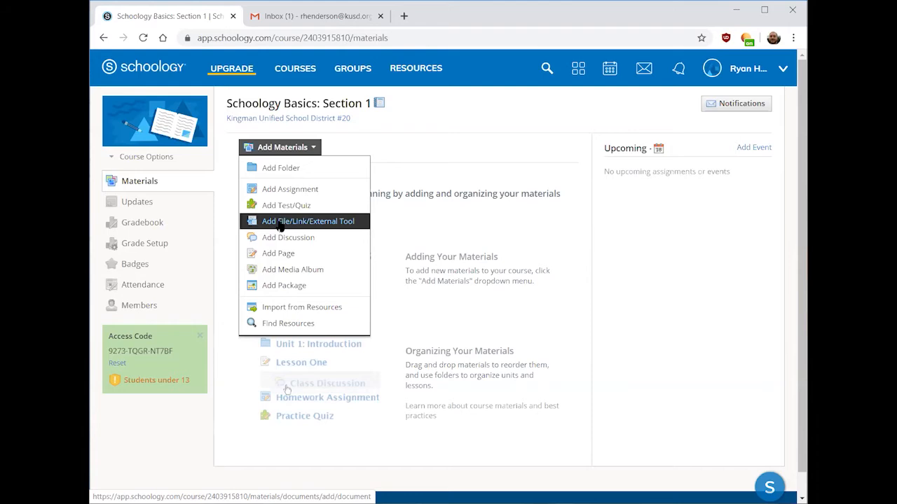
click(280, 222)
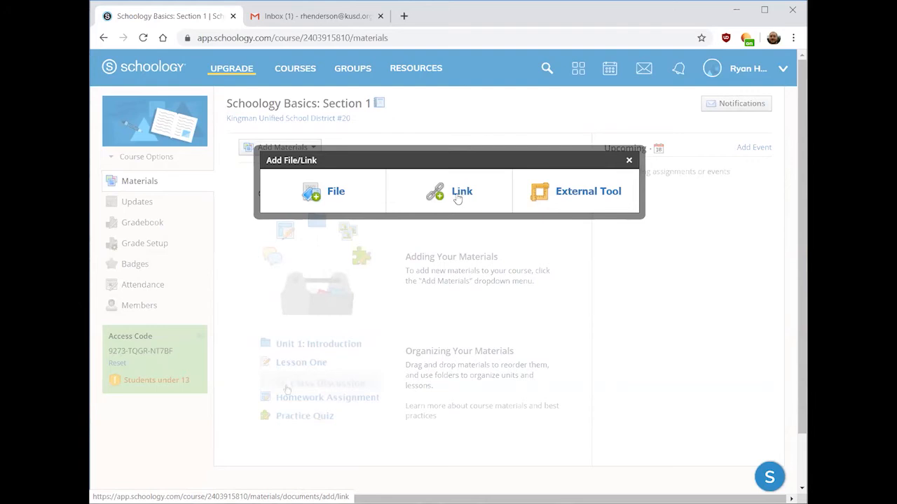
click(458, 199)
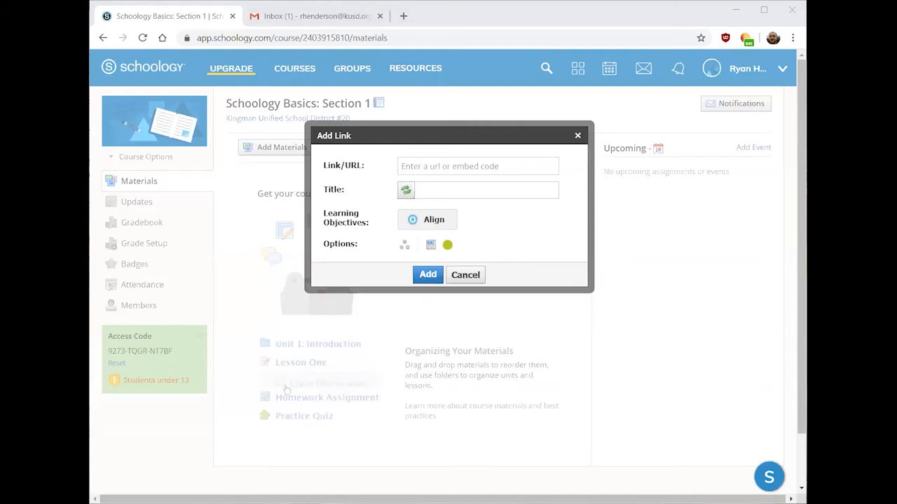
Paste the Google Sheets URL, use the suggested title 'Daily Video Links and Resources', and add the link.
click(429, 166)
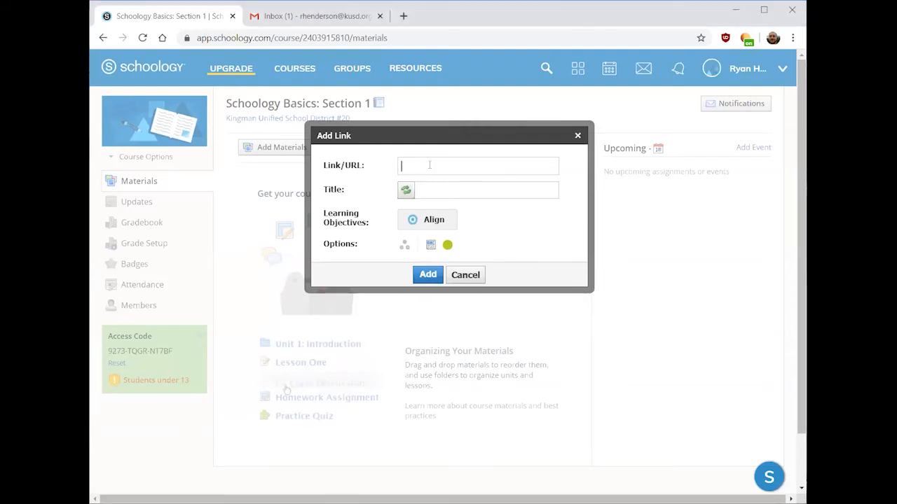
key(ctrl+v)
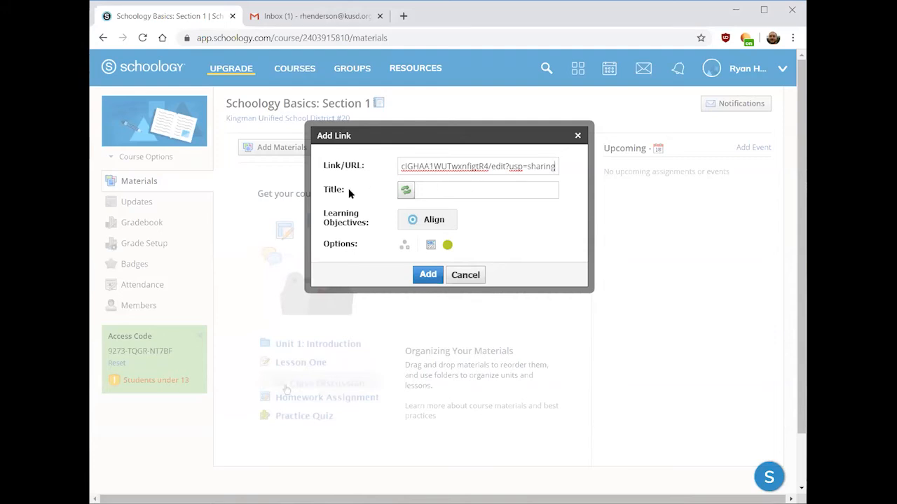
click(435, 189)
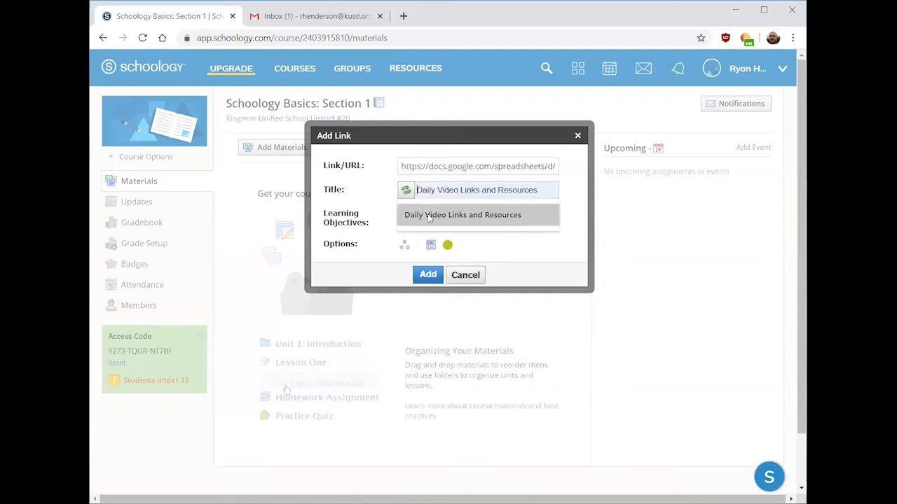
click(429, 217)
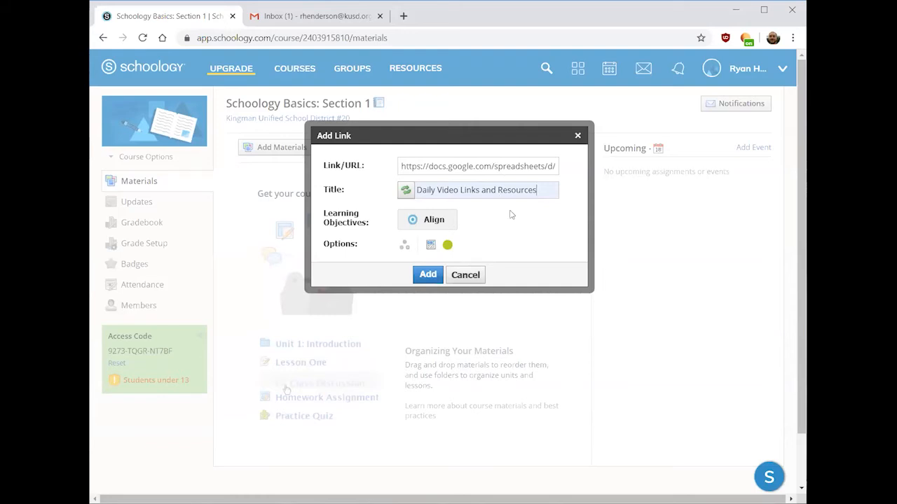
click(426, 275)
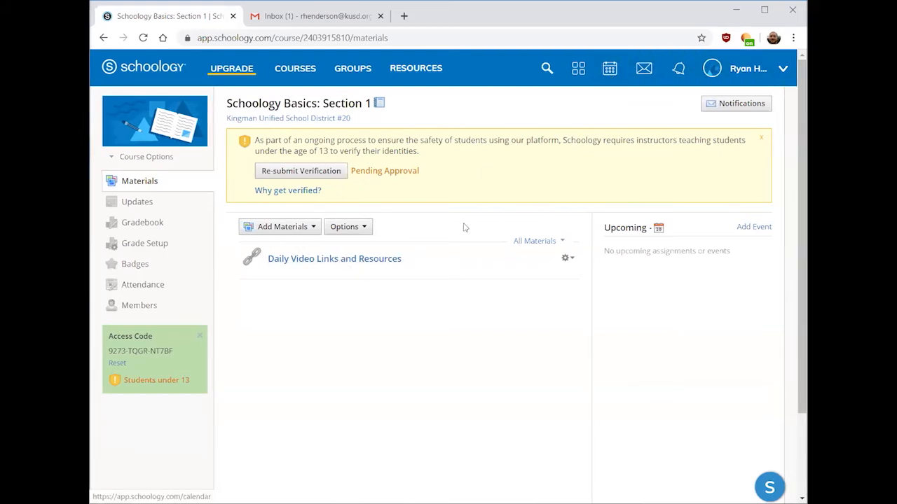
Open the Daily Video Links and Resources link and browse cells G1 and H1 of the embedded sheet.
click(320, 261)
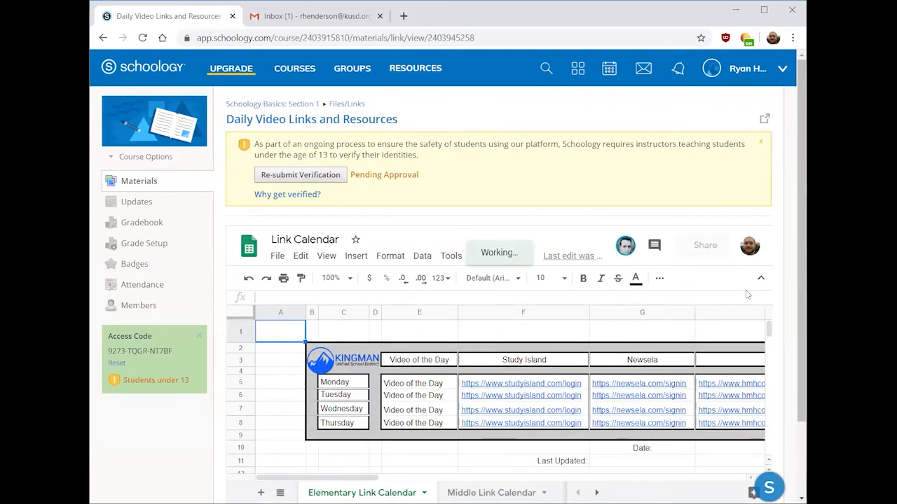
mouse_move(381, 478)
mouse_down()
mouse_move(410, 479)
mouse_move(365, 479)
mouse_up()
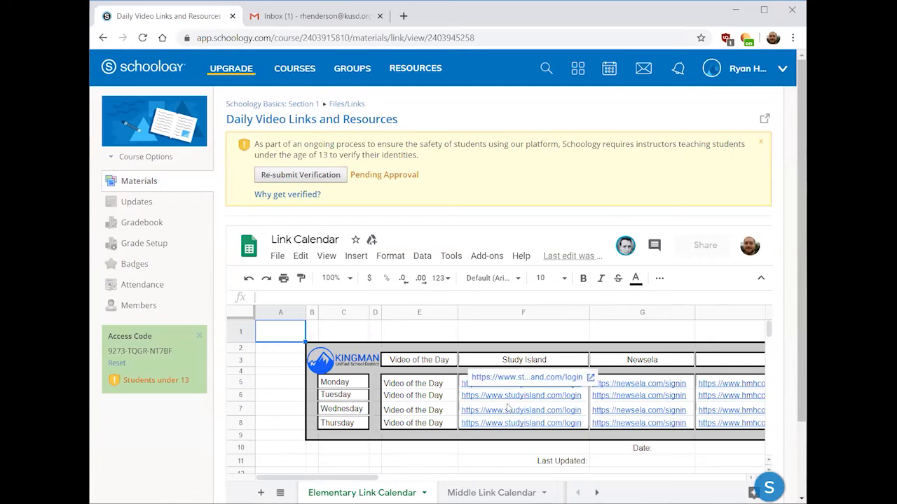
drag(371, 479, 444, 479)
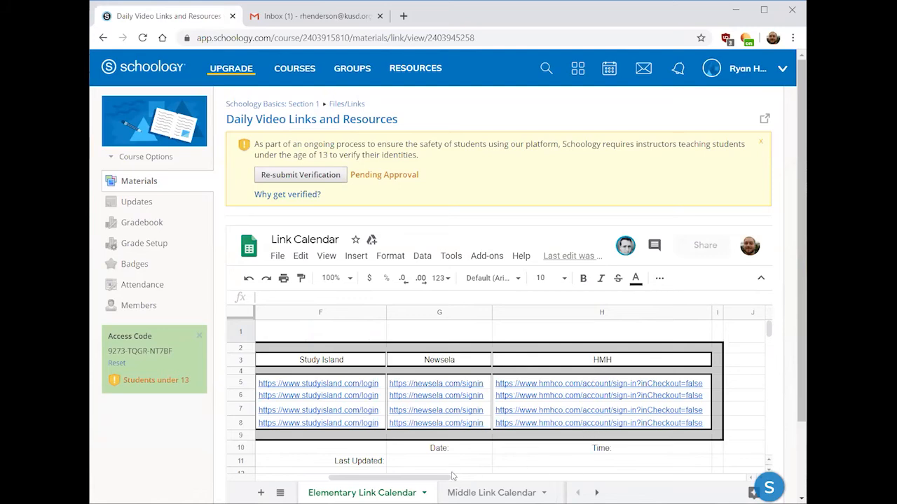
drag(364, 482, 413, 482)
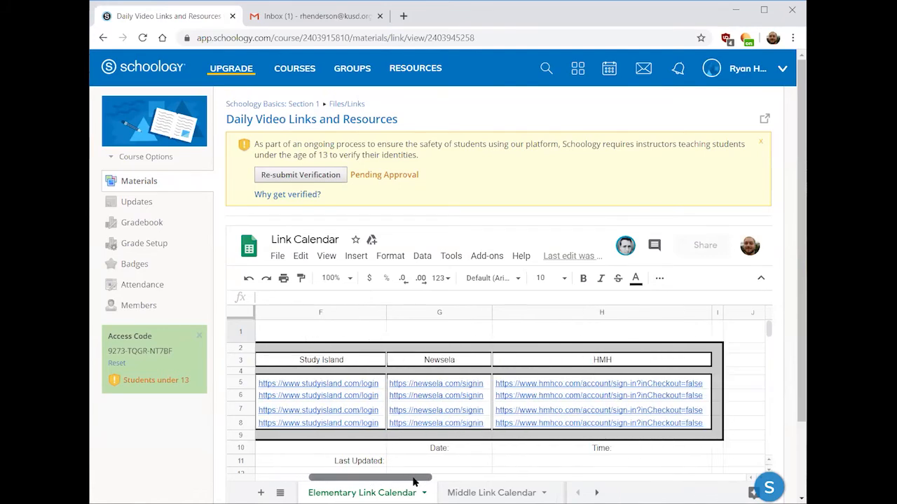
click(480, 329)
click(550, 337)
click(458, 337)
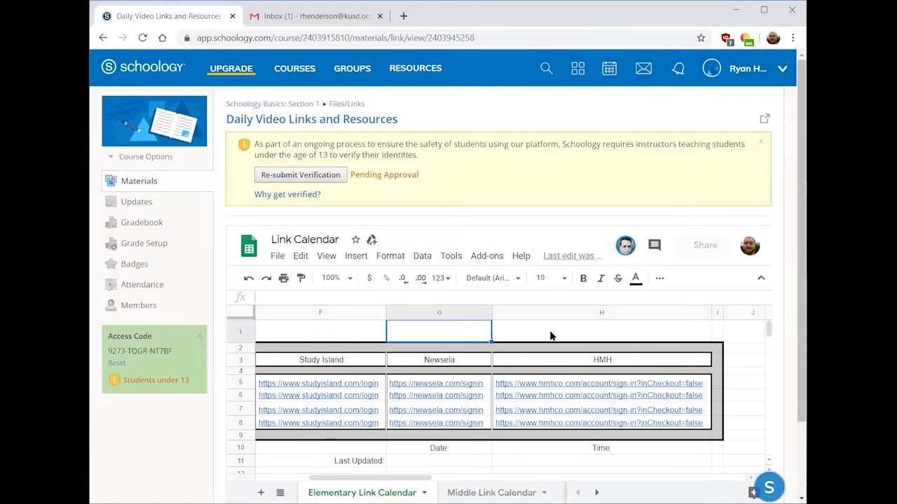
Scroll the embedded Link Calendar sheet, then return to the Section 1 Materials list.
drag(417, 479, 364, 479)
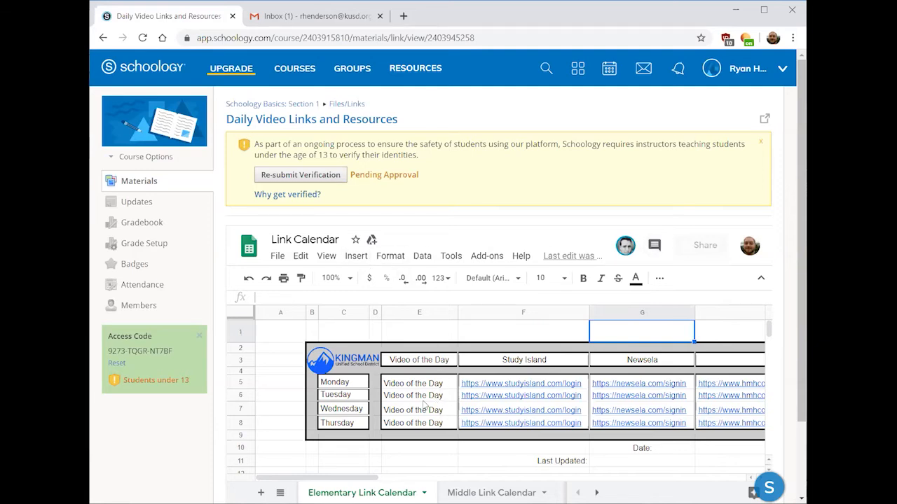
click(448, 331)
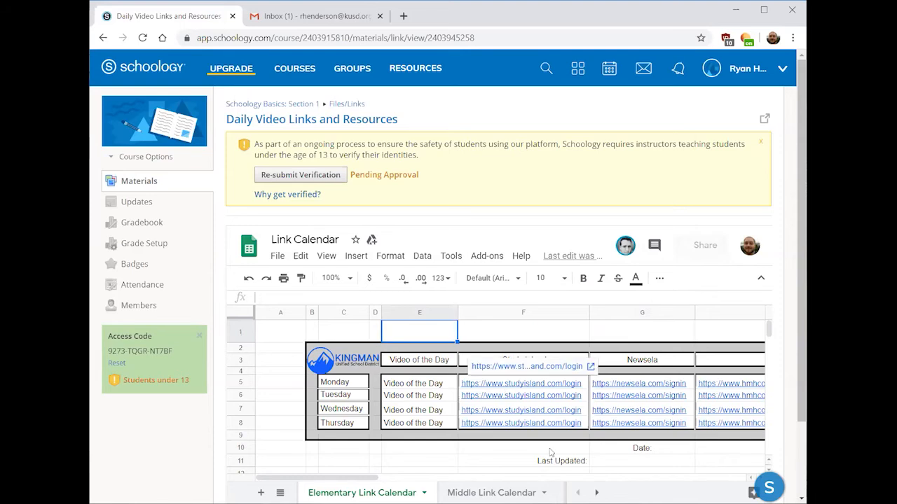
mouse_move(369, 479)
mouse_down()
mouse_move(518, 479)
mouse_move(351, 477)
mouse_up()
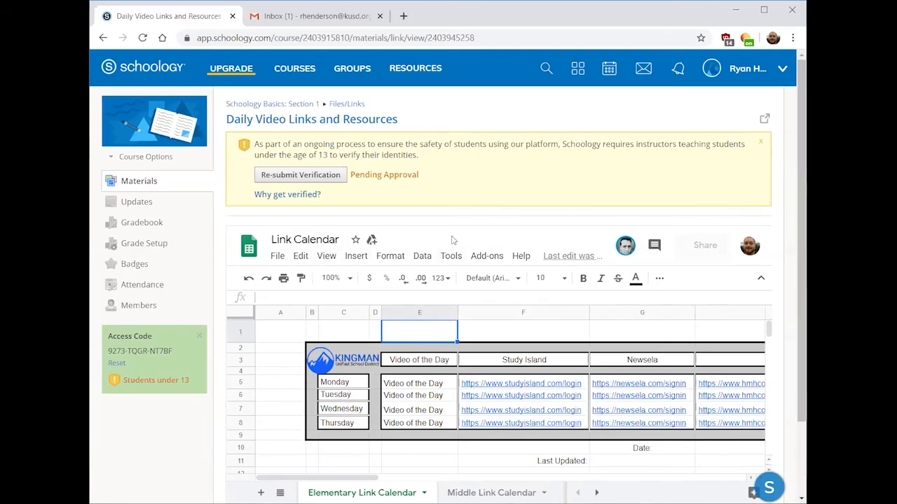
click(146, 186)
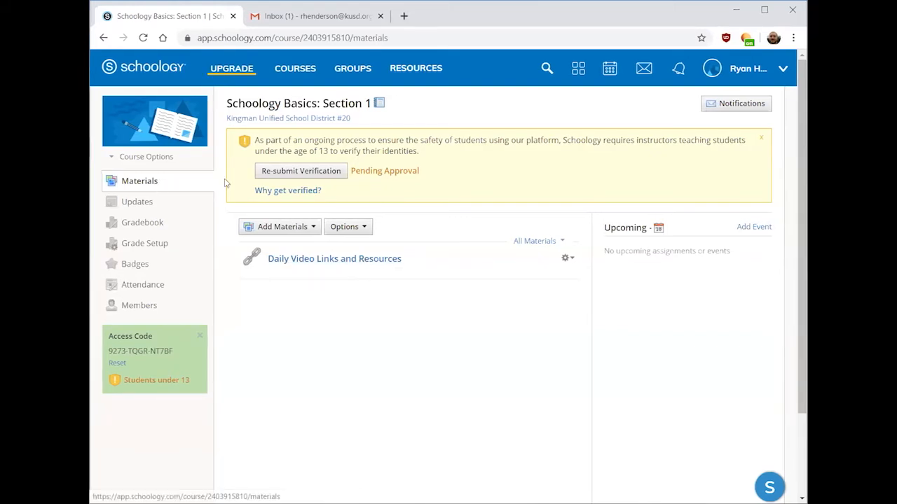
Create an assignment named 'Watch Daily Video on 3/30/20 and Reply' with the pasted notes description.
click(299, 229)
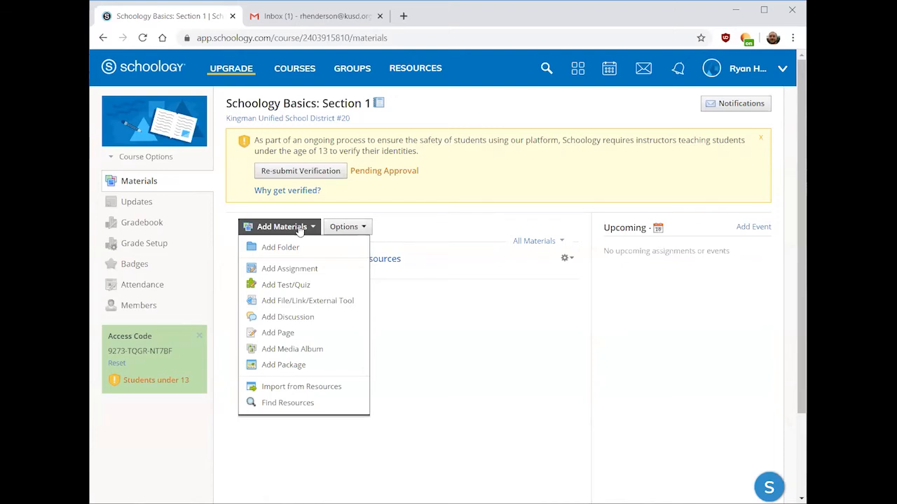
click(297, 272)
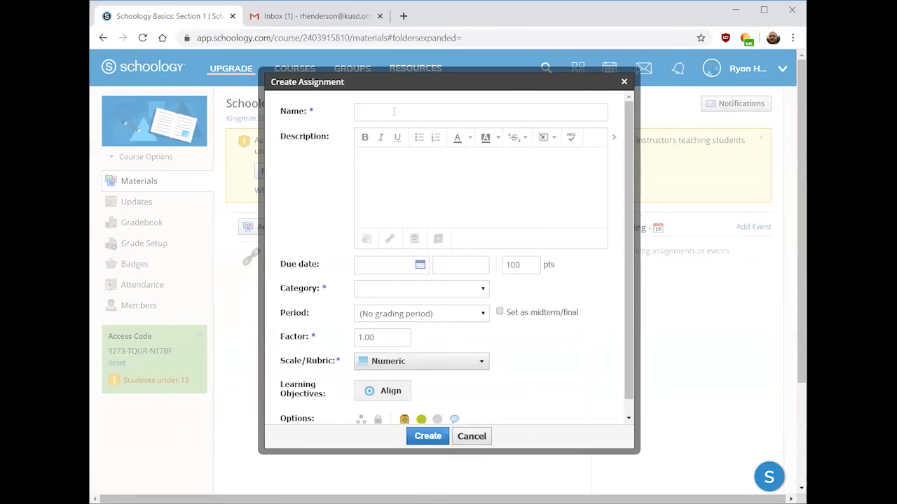
text(Watch)
text( Daily)
text( Video)
text( on)
text( 3/3/)
text(0)
text(20 and Rep)
text(ly)
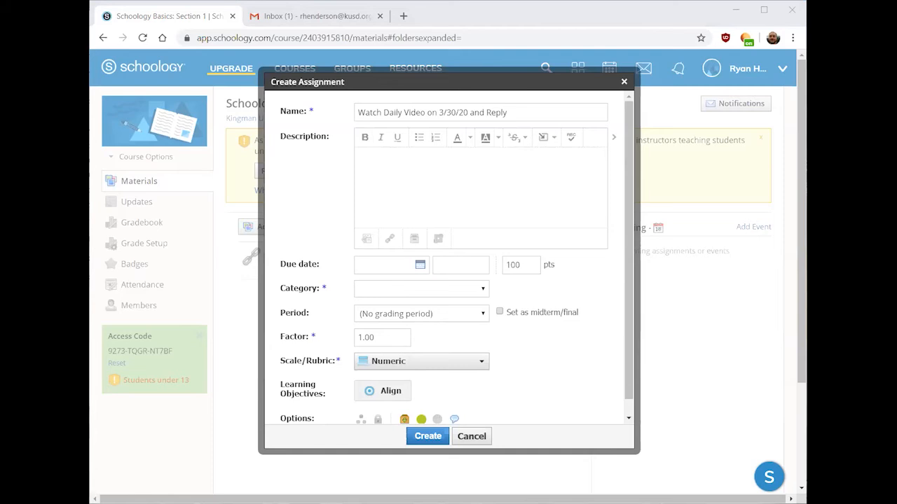
click(436, 172)
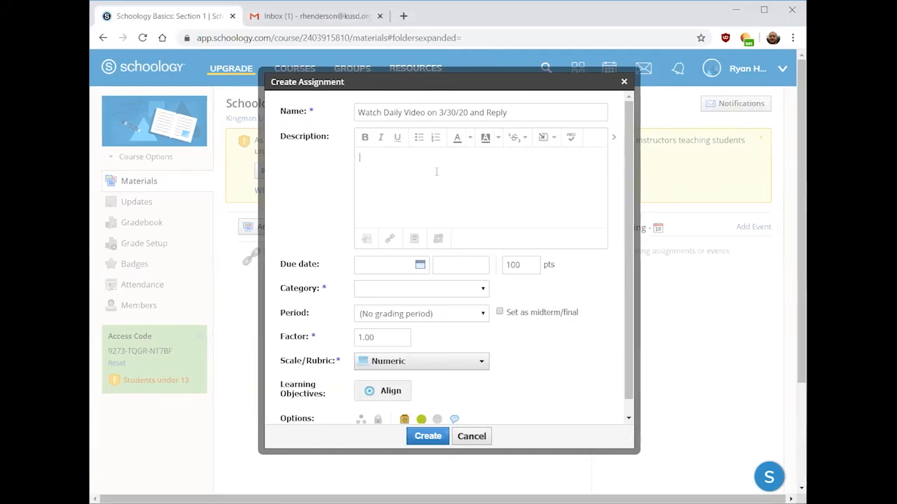
text(Watch the daily video posted in the class resources file. Submit a document of notes you took from that video. Notes will be graded by a rubric.)
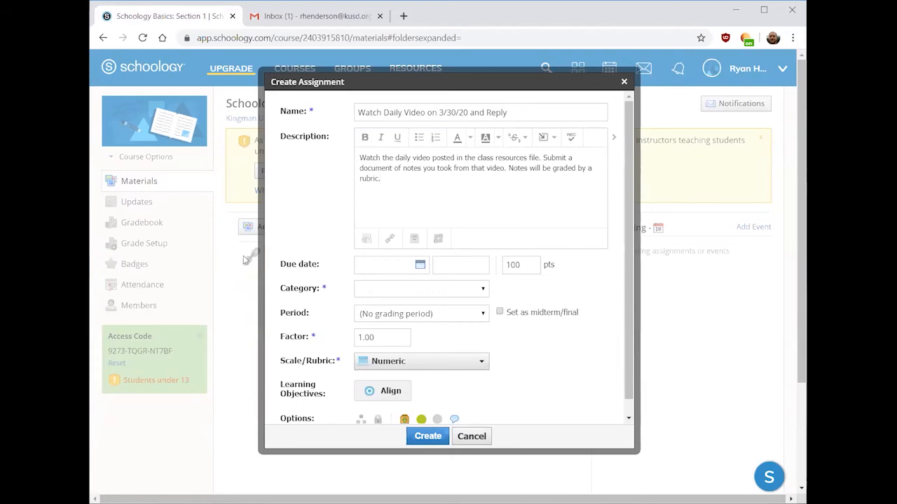
click(406, 180)
Set the due date to 3/31/20 11:59PM, points from 100 to 10, and category (Ungraded).
click(390, 271)
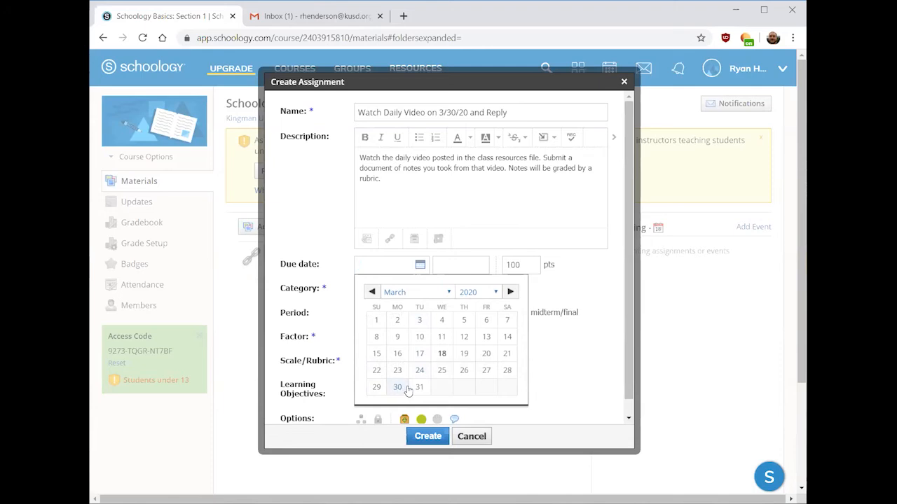
click(419, 388)
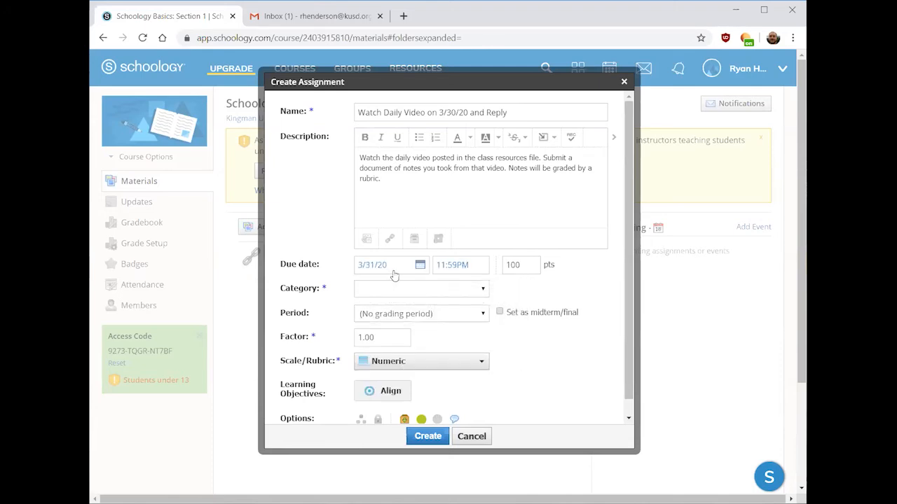
click(529, 266)
key(BackSpace)
click(410, 295)
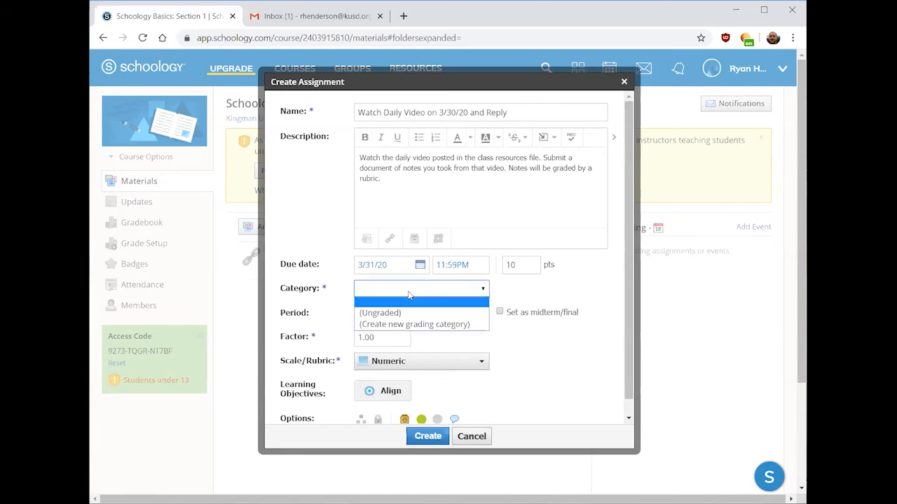
click(395, 313)
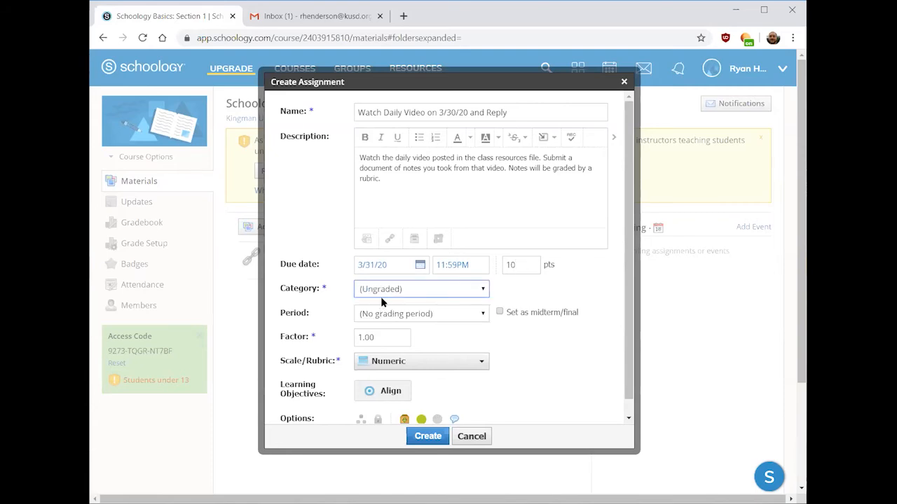
click(419, 293)
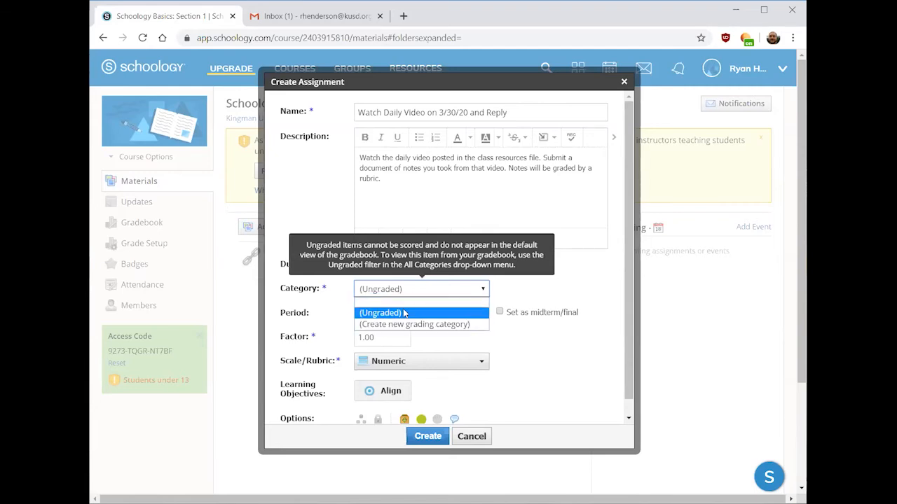
click(404, 313)
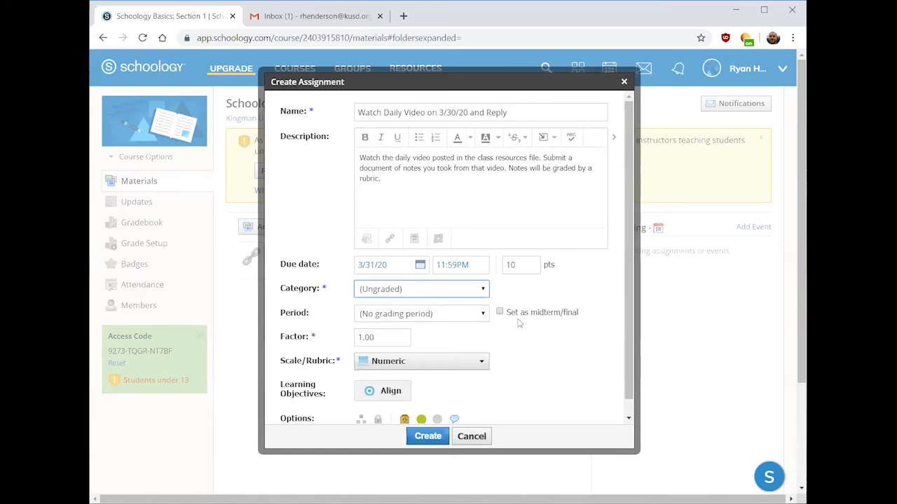
click(441, 321)
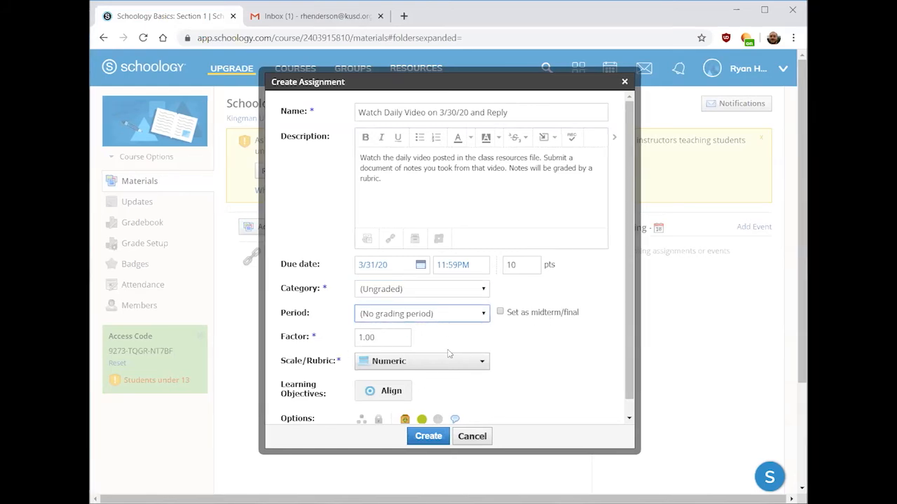
Check the date in the assignment name and keep student submissions turned on.
scroll(491, 354, down, 1)
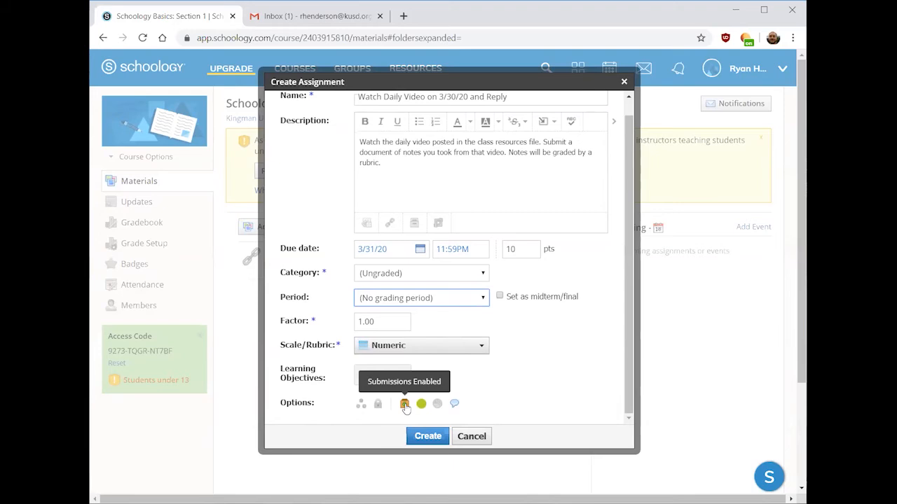
click(405, 406)
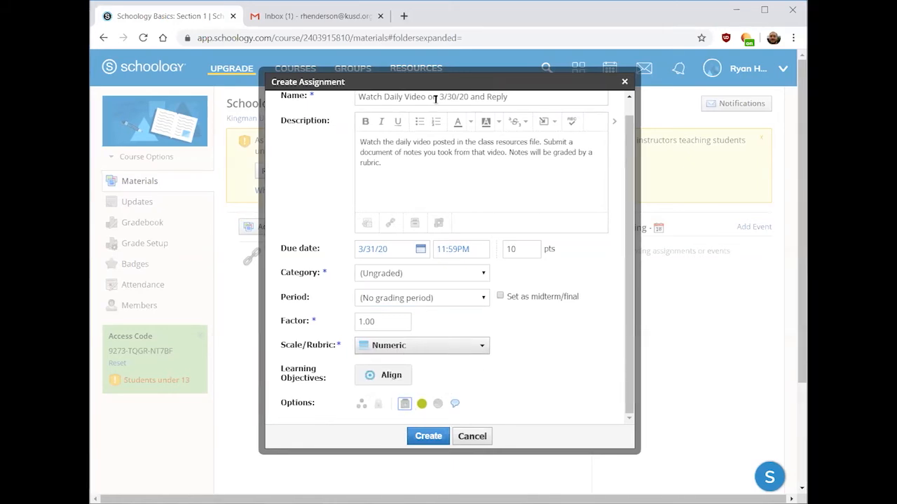
mouse_move(440, 96)
mouse_down()
mouse_move(452, 97)
mouse_move(444, 112)
mouse_up()
click(453, 112)
click(455, 112)
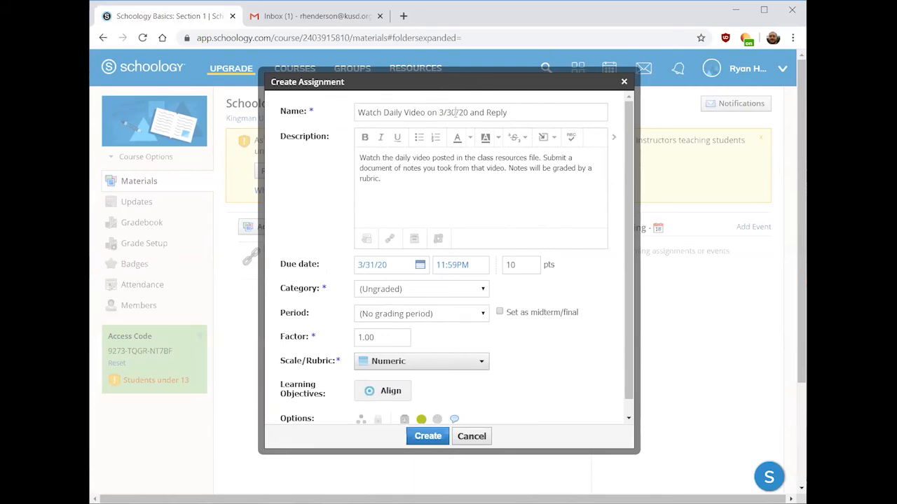
scroll(522, 336, down, 1)
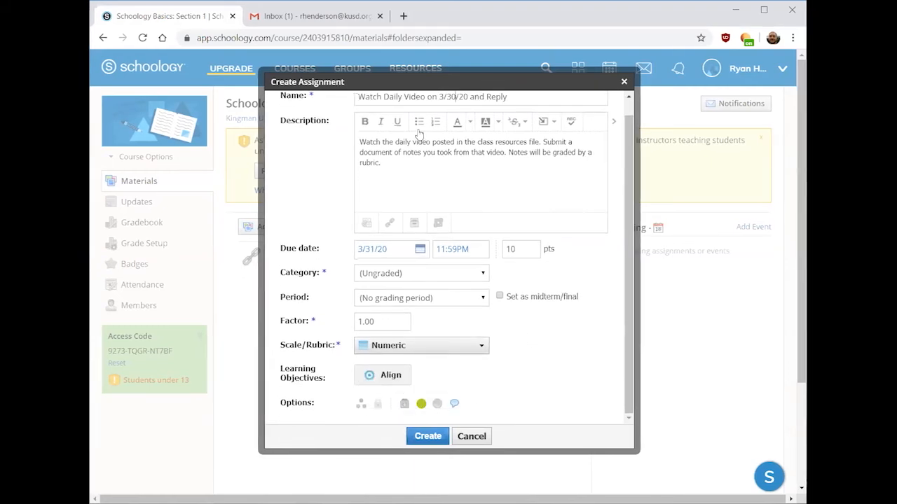
click(405, 407)
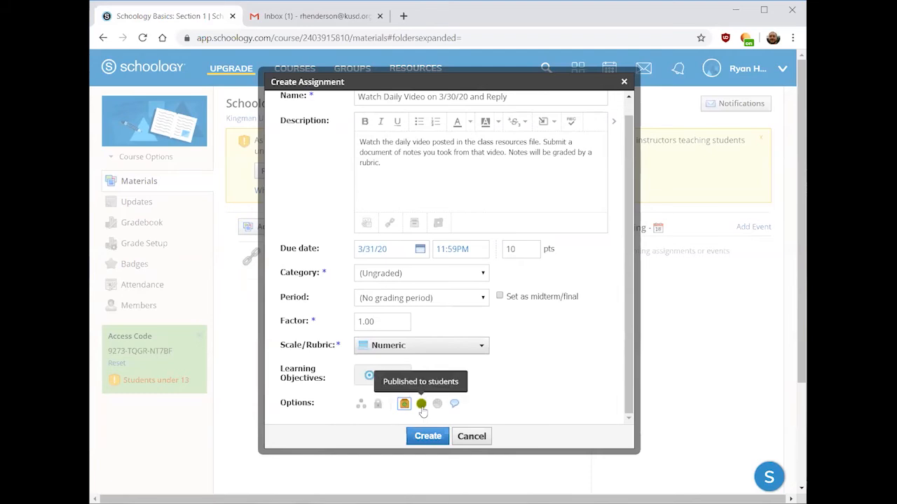
Keep the assignment published to students, turn off comments, and create it.
click(421, 405)
click(421, 407)
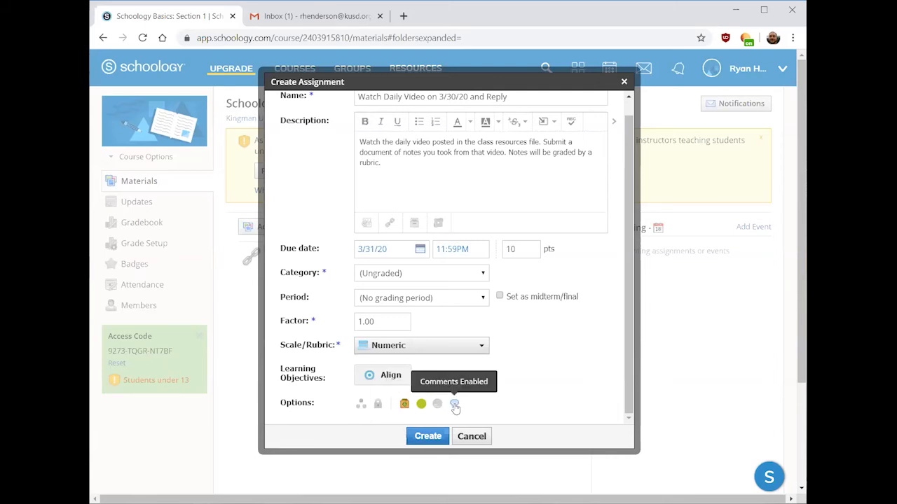
click(454, 404)
scroll(514, 380, up, 1)
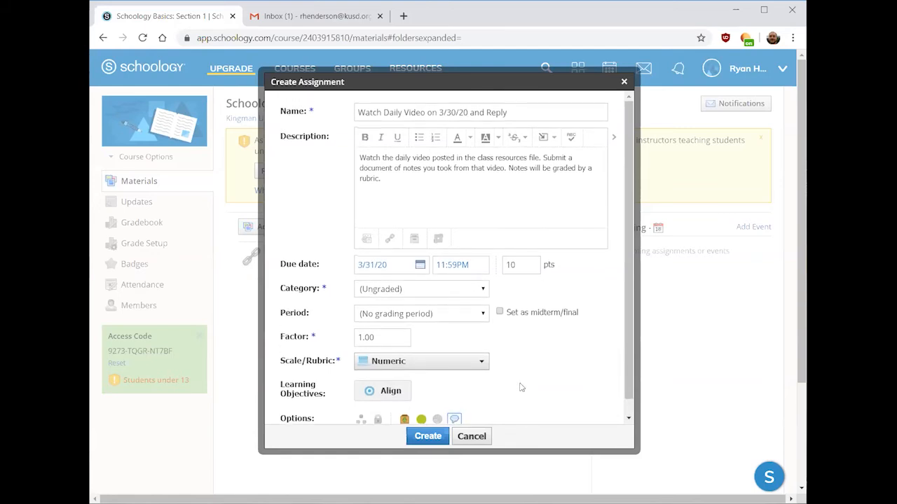
scroll(518, 386, down, 1)
click(426, 437)
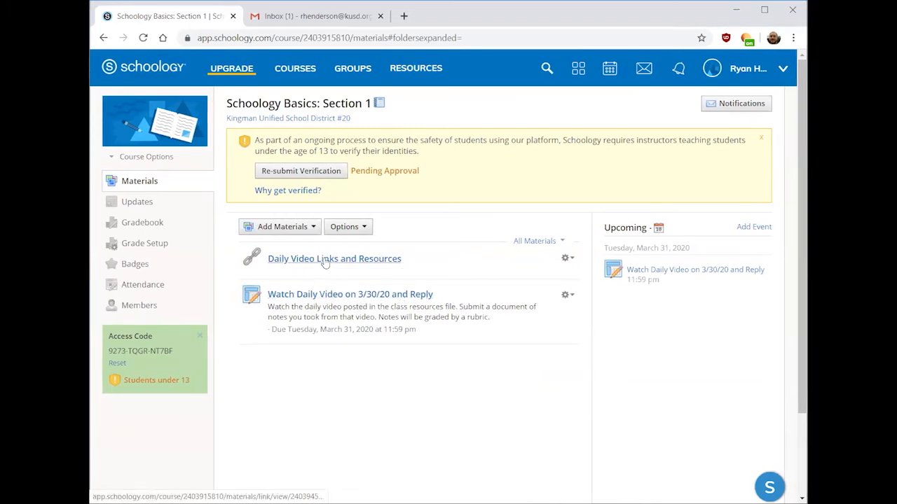
Open the 'Watch Daily Video on 3/30/20 and Reply' assignment from the Materials list.
click(321, 295)
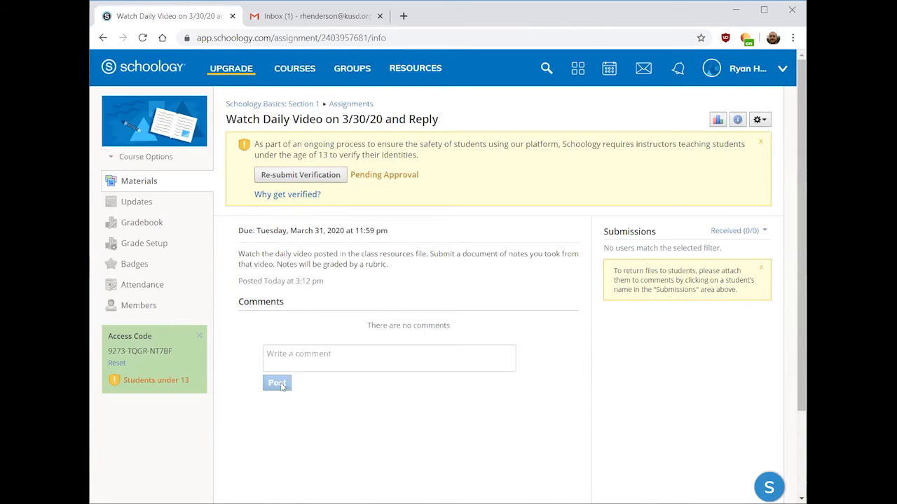
Type a test comment 'ttt' on the assignment, then erase it and leave the comment box empty.
click(364, 352)
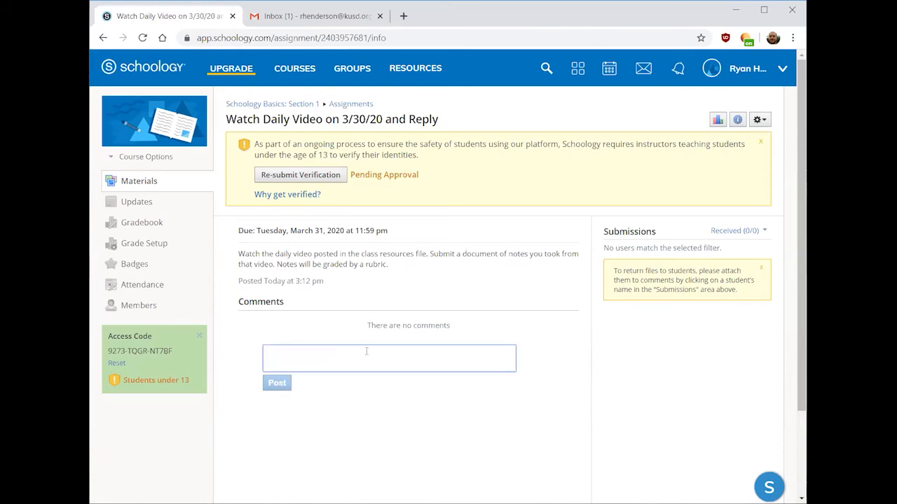
text(ttt)
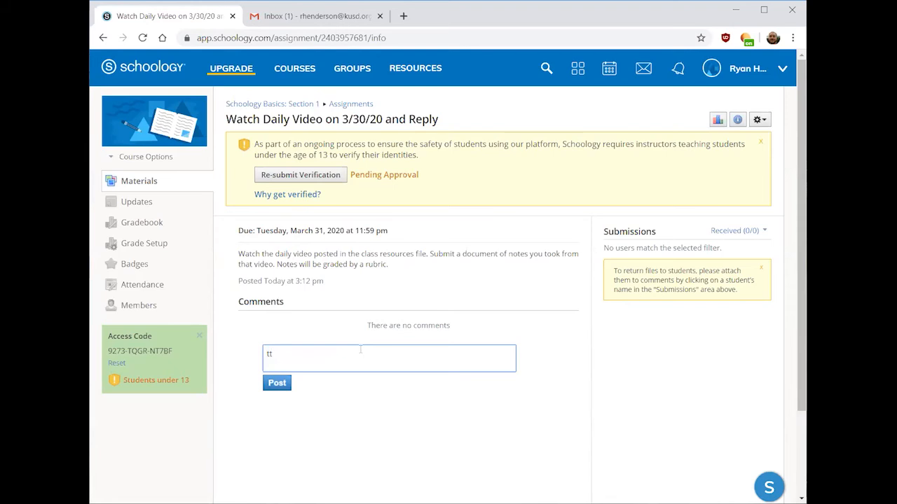
key(BackSpace)
key(BackSpace)
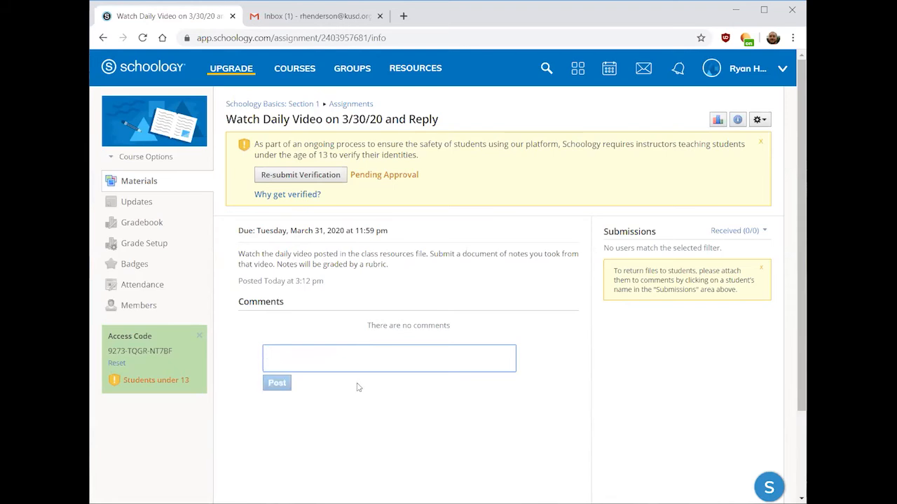
click(351, 389)
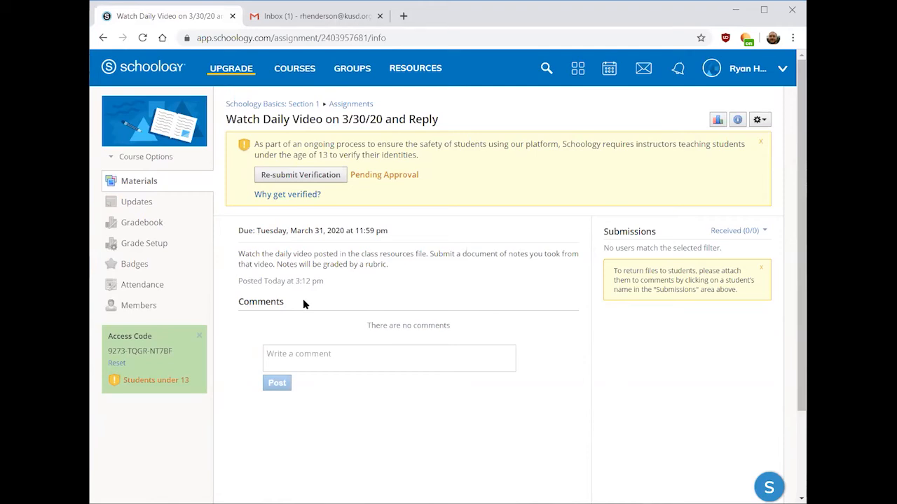
Highlight the course code in the Access Code box, ready for copying.
drag(391, 270, 235, 254)
click(215, 278)
drag(99, 334, 132, 344)
click(130, 342)
drag(173, 351, 107, 351)
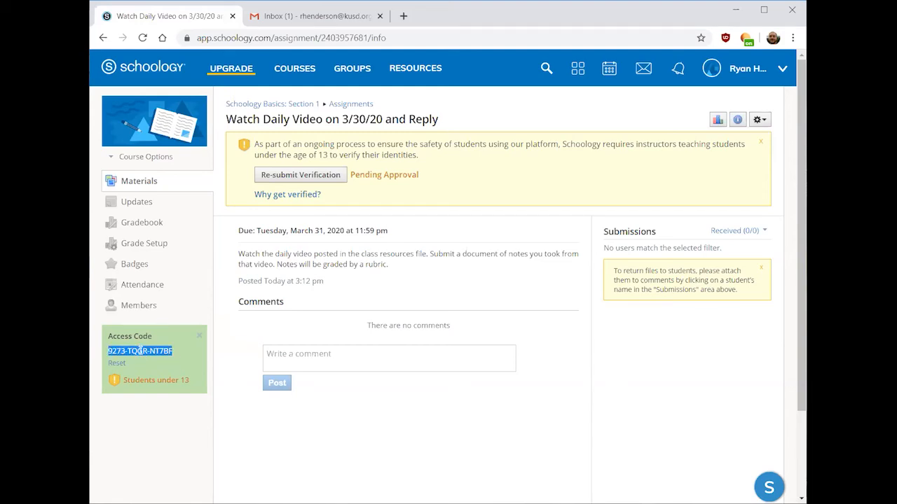
right_click(141, 351)
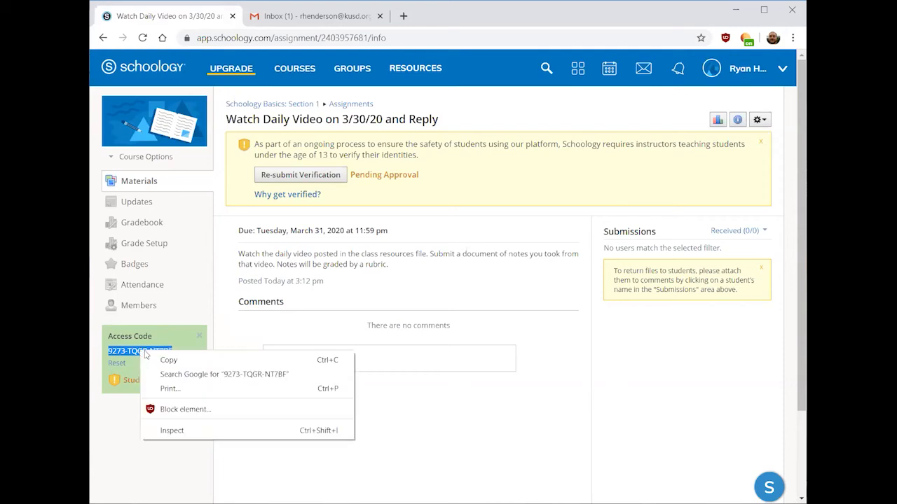
click(166, 361)
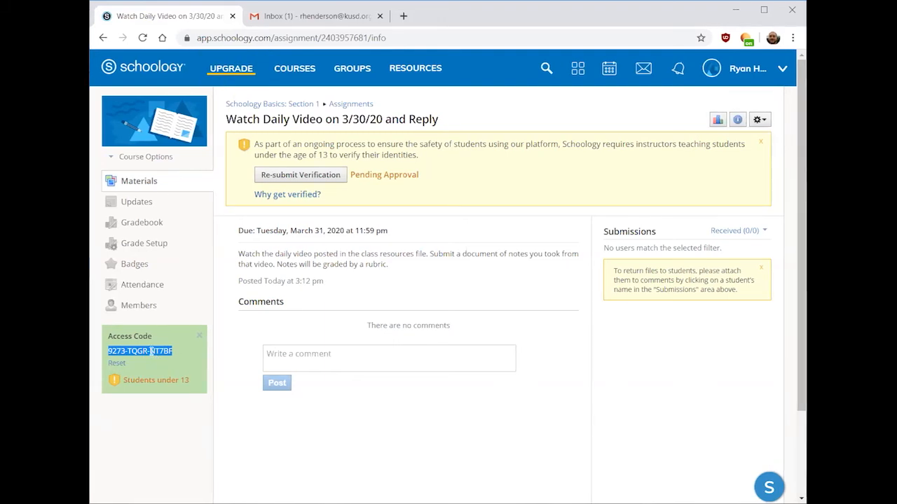
drag(391, 265, 238, 253)
click(266, 294)
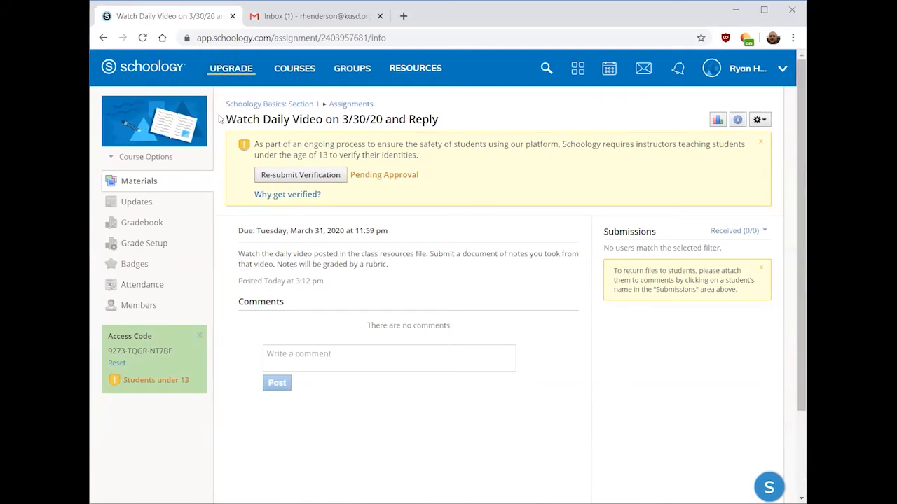
click(308, 16)
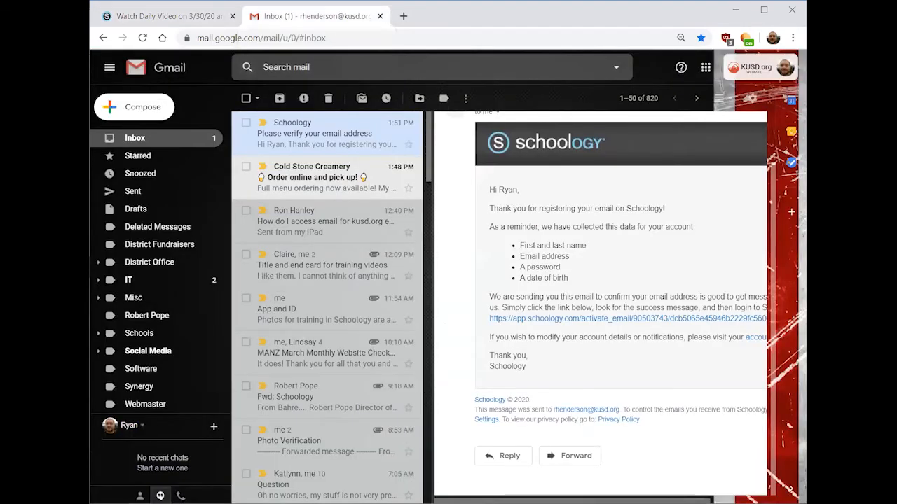
Start a new Gmail message to the students' group address with subject 'Schoology Invite'.
click(146, 110)
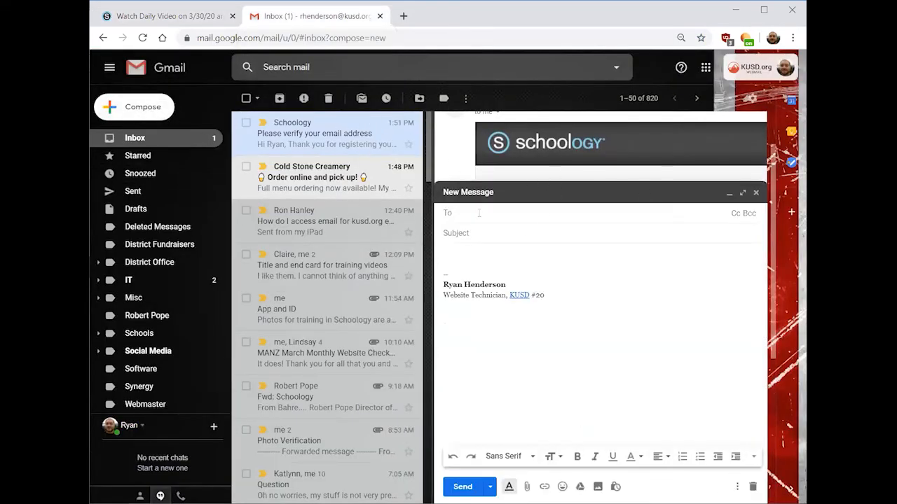
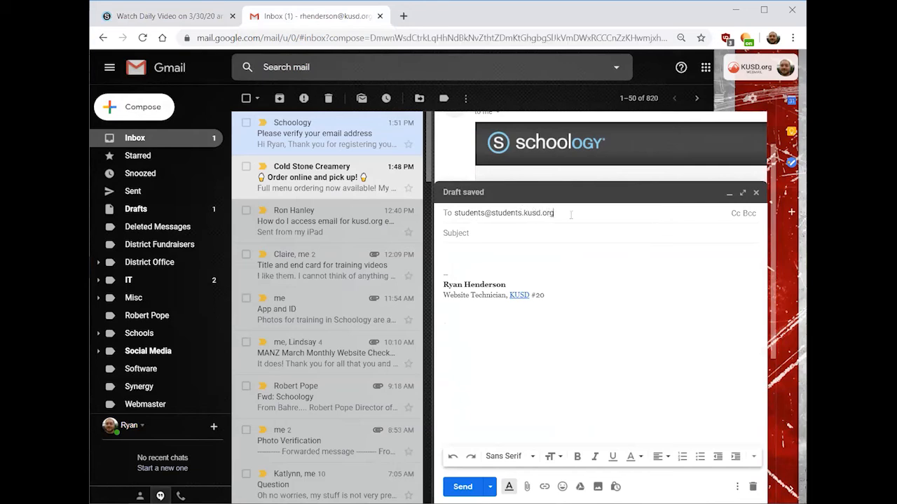
click(492, 235)
text(S)
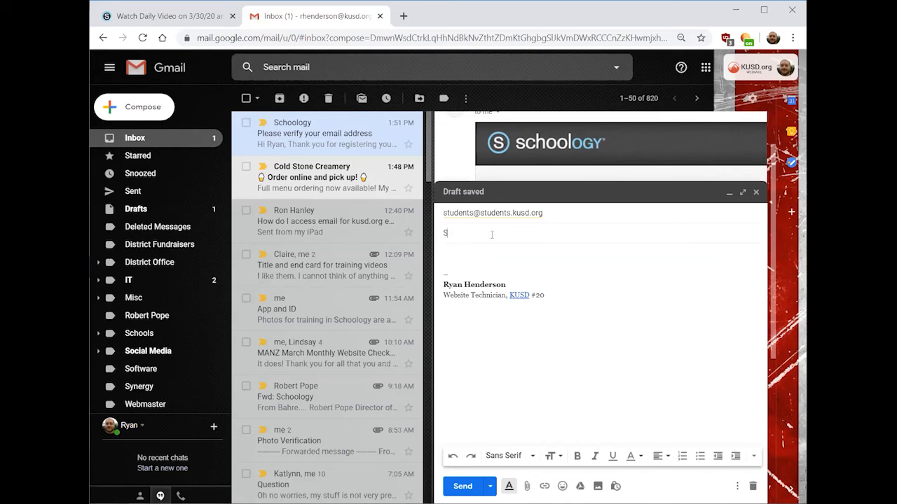
text(choology Invite)
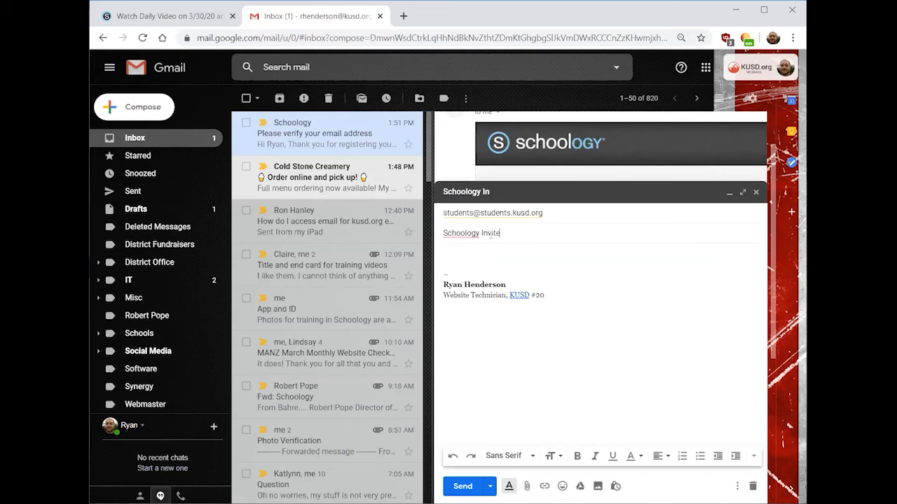
Leave the message body empty without pasting and return to the Schoology assignment page.
click(490, 256)
right_click(491, 256)
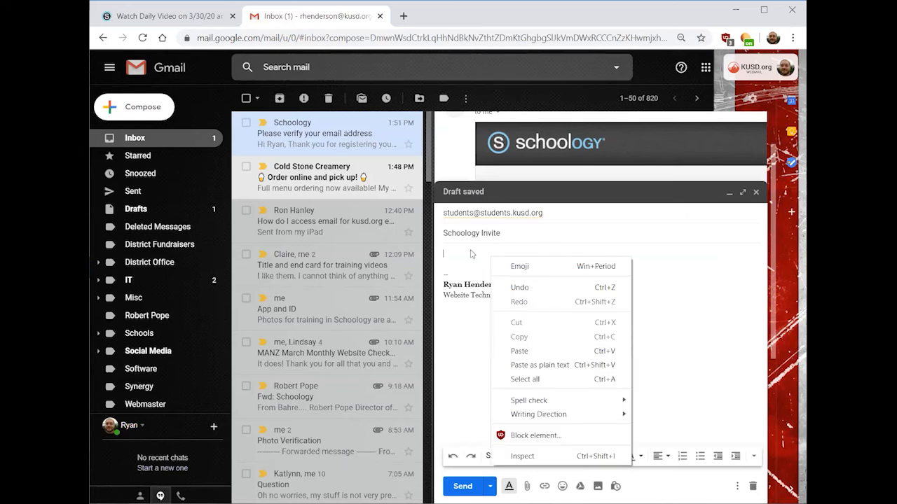
click(471, 256)
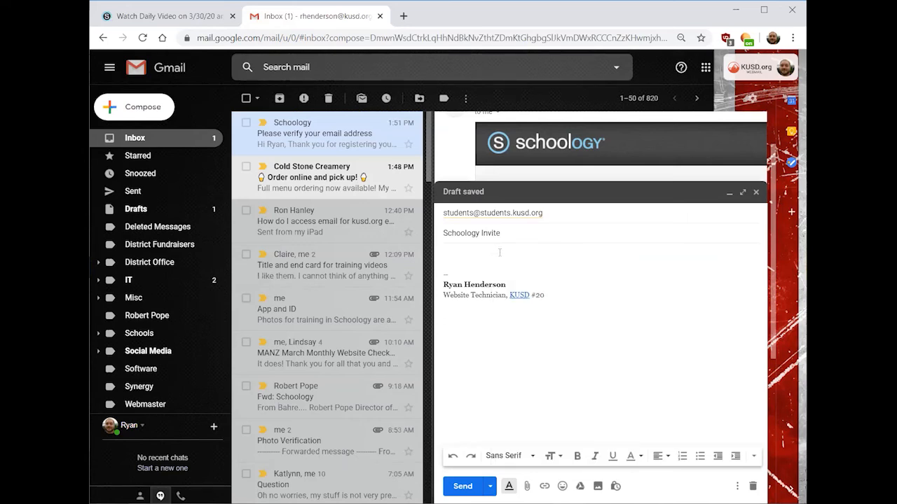
click(173, 15)
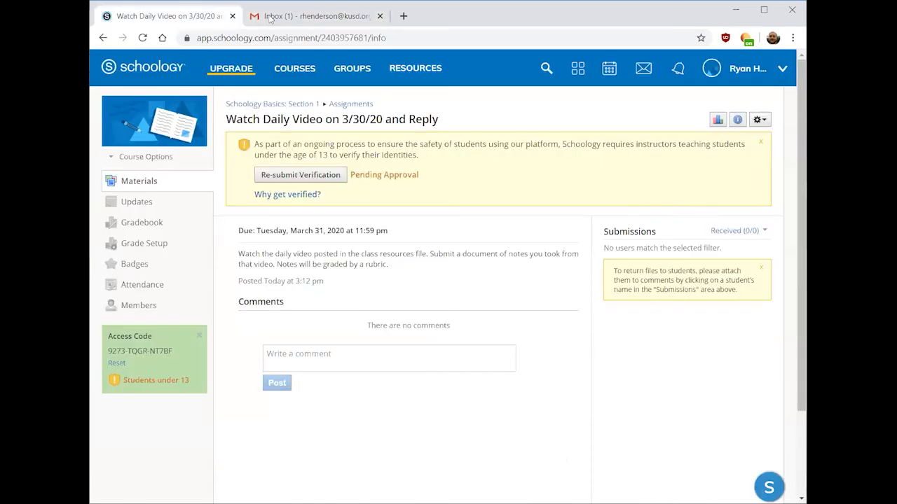
In a new browser window section, search Google for schoology, open schoology.com and choose SIGN UP > Student.
click(404, 16)
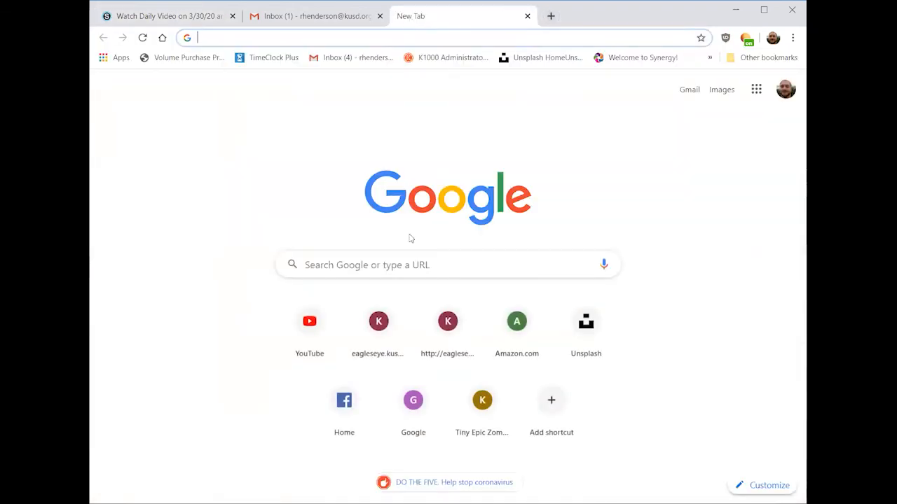
click(378, 273)
text(sch)
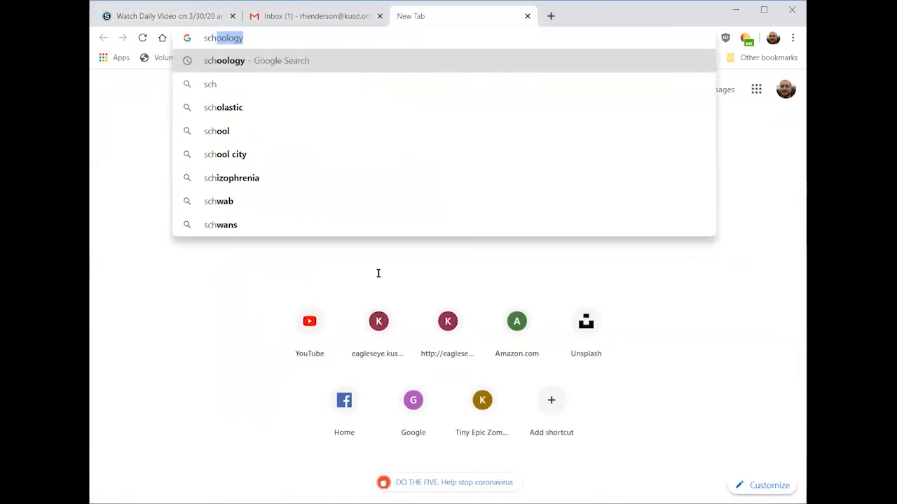
click(255, 63)
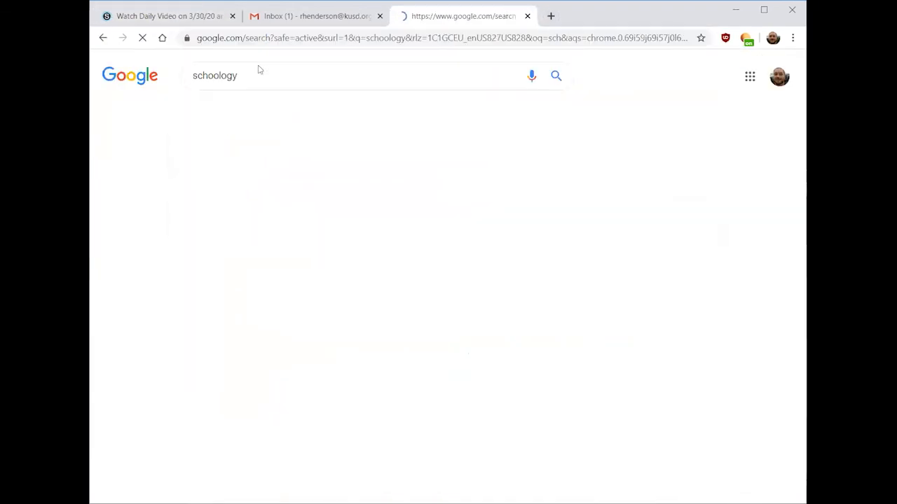
click(306, 178)
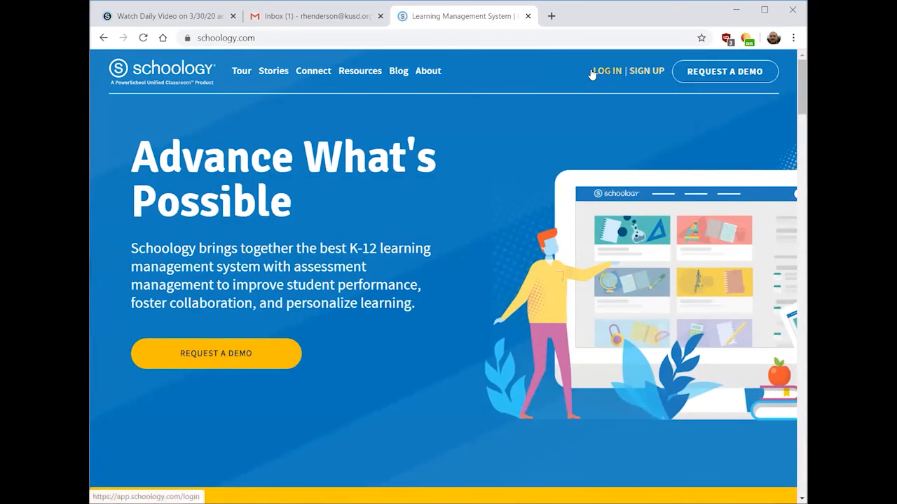
mouse_move(634, 70)
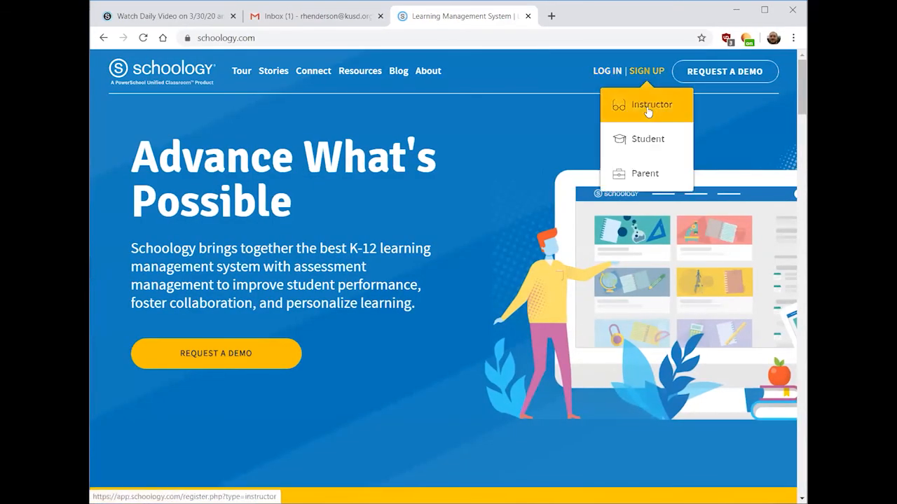
click(645, 151)
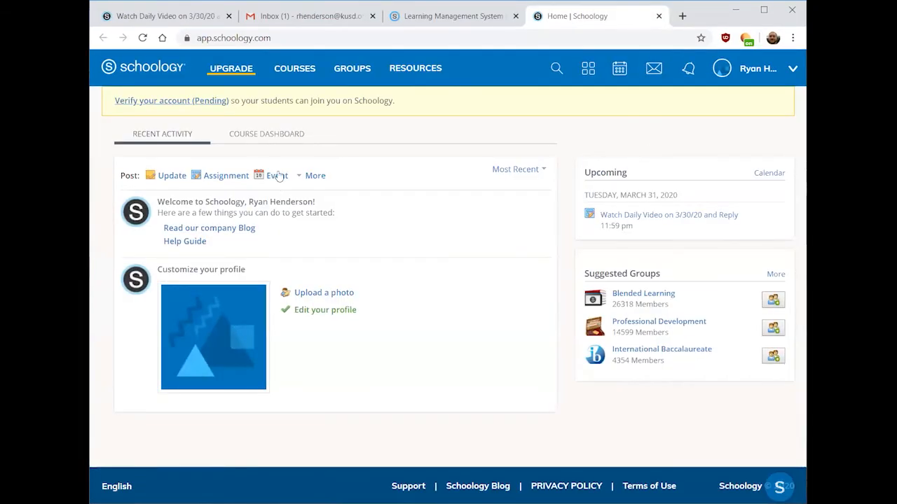
Log out of the teacher account and return to the Schoology public website.
click(791, 68)
click(714, 192)
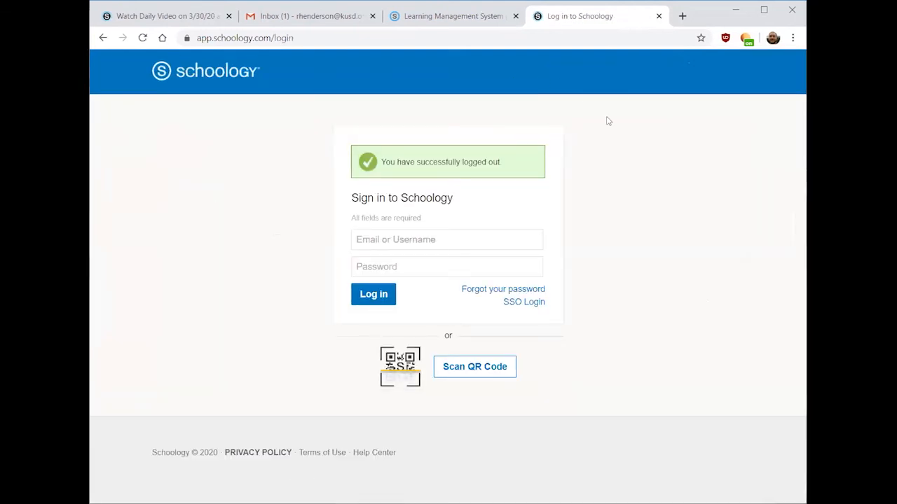
click(190, 74)
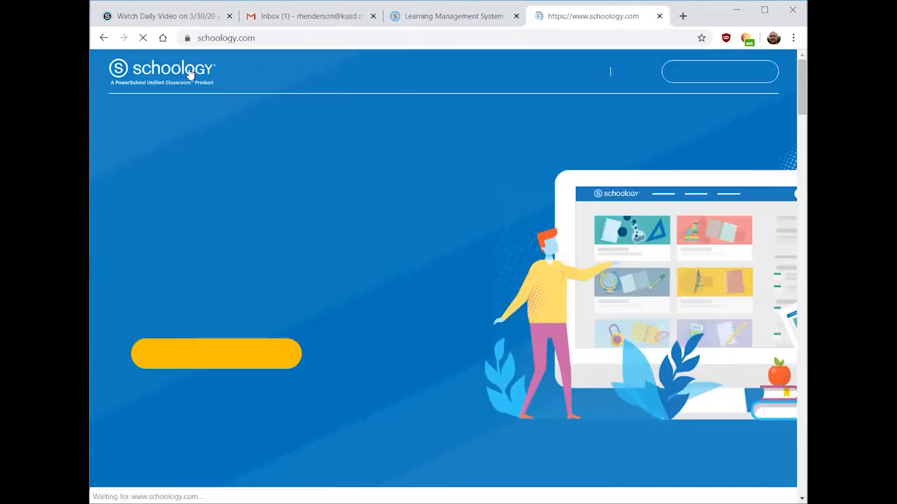
Open the Student sign-up form and paste the course access code into its Access Code field.
mouse_move(639, 77)
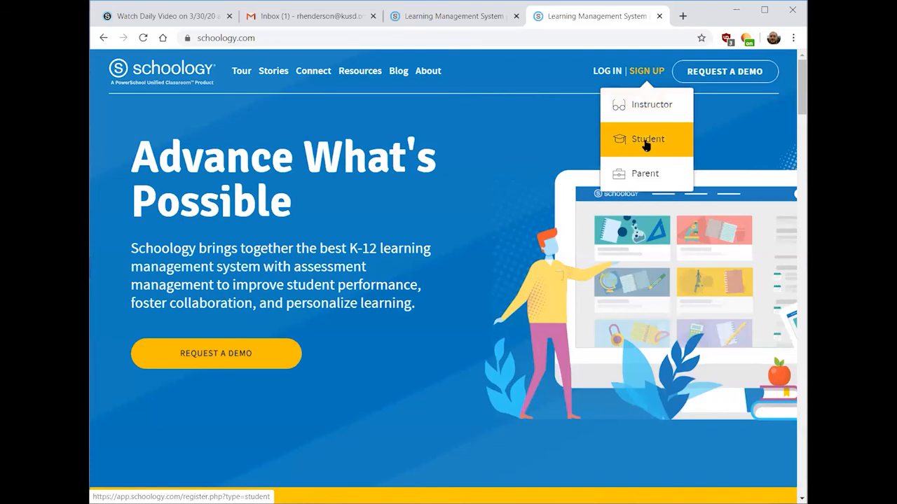
click(646, 141)
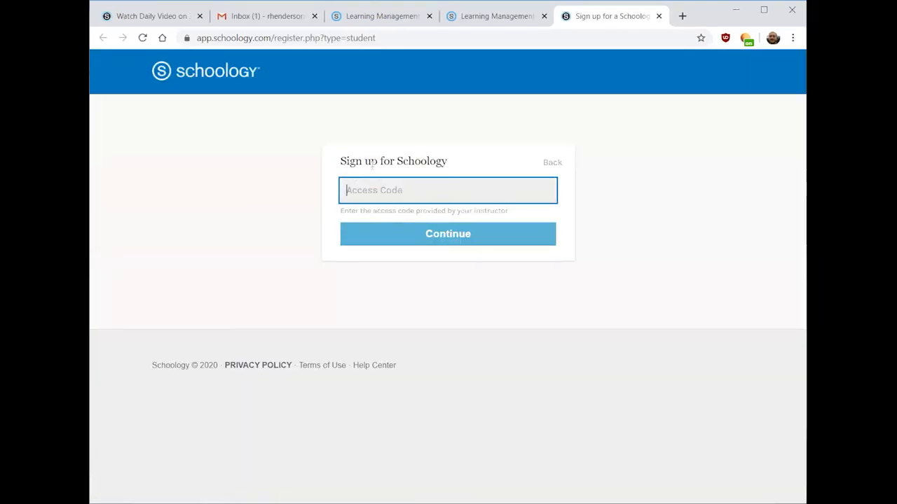
click(359, 191)
right_click(359, 192)
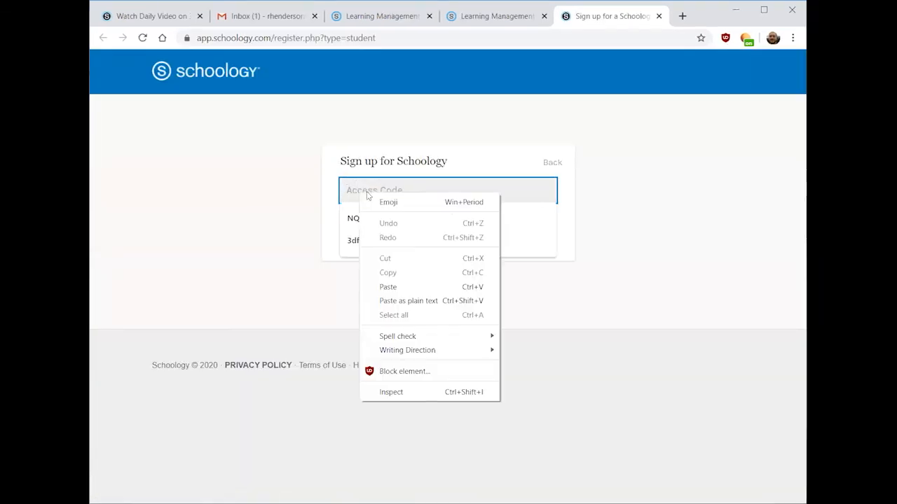
click(388, 287)
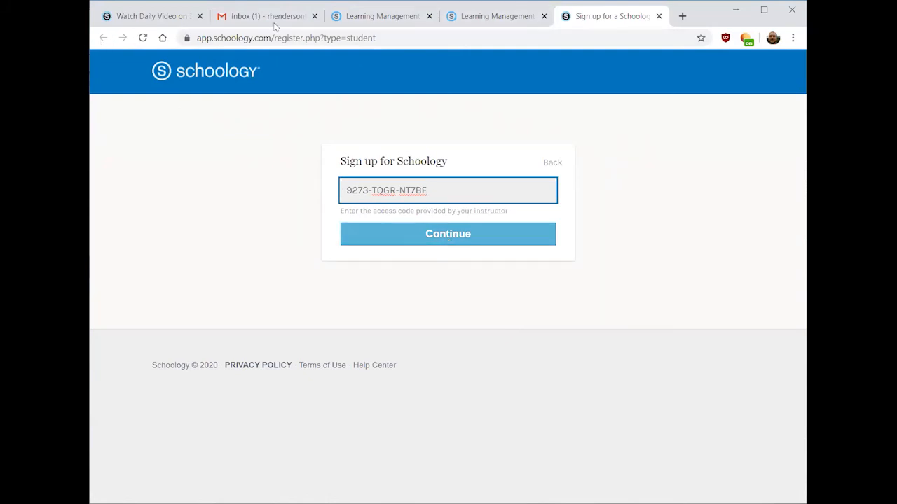
Glance at and close the Parent sign-up page, then continue the student sign-up with the access code.
click(484, 25)
mouse_move(645, 74)
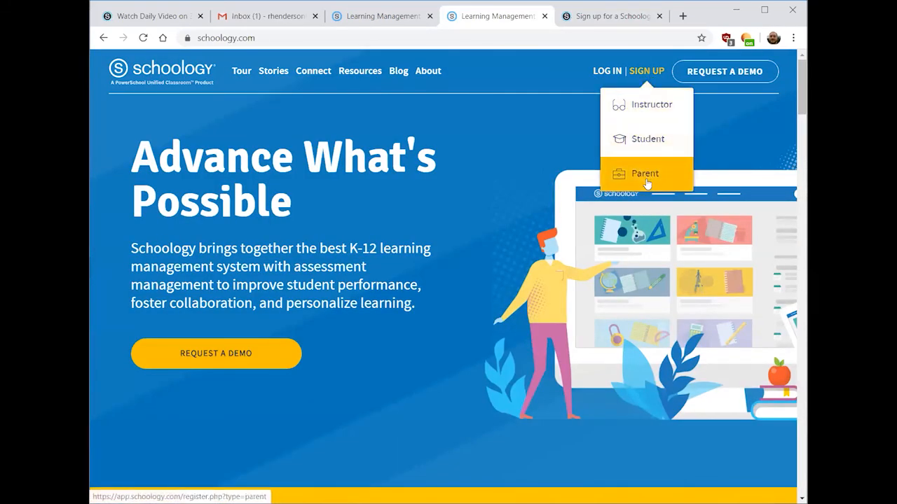
click(645, 180)
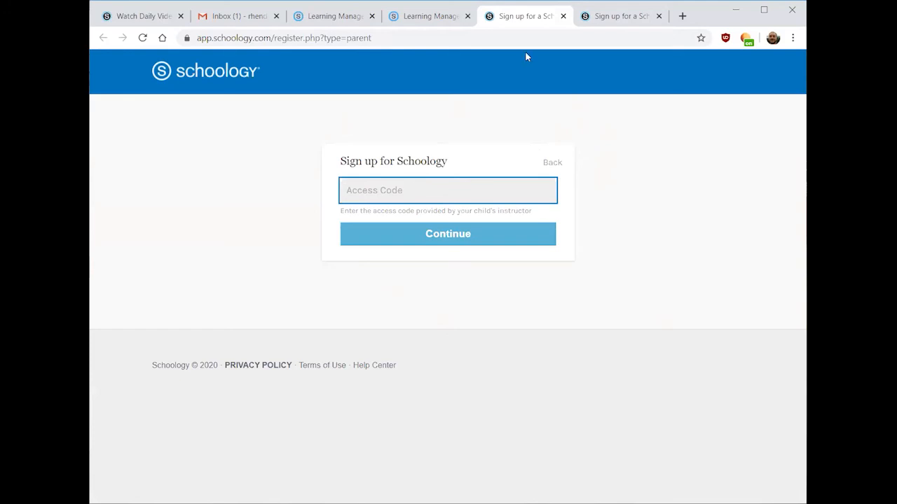
click(563, 16)
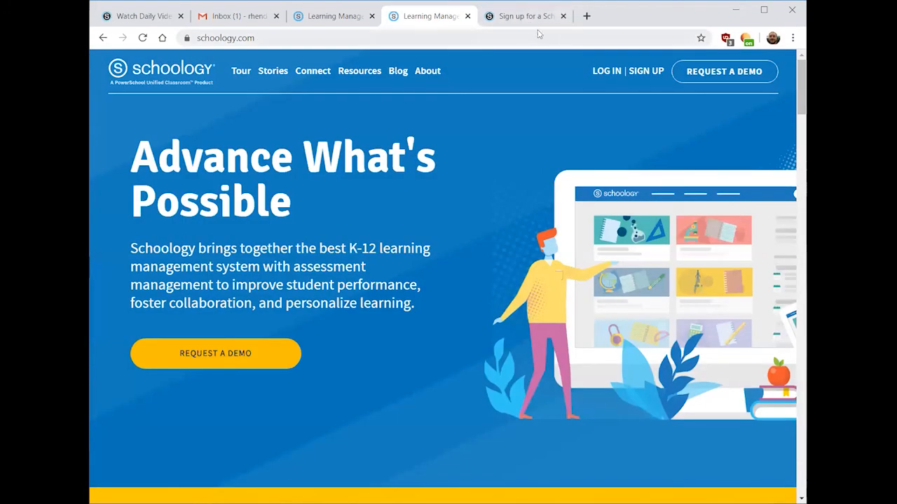
click(531, 19)
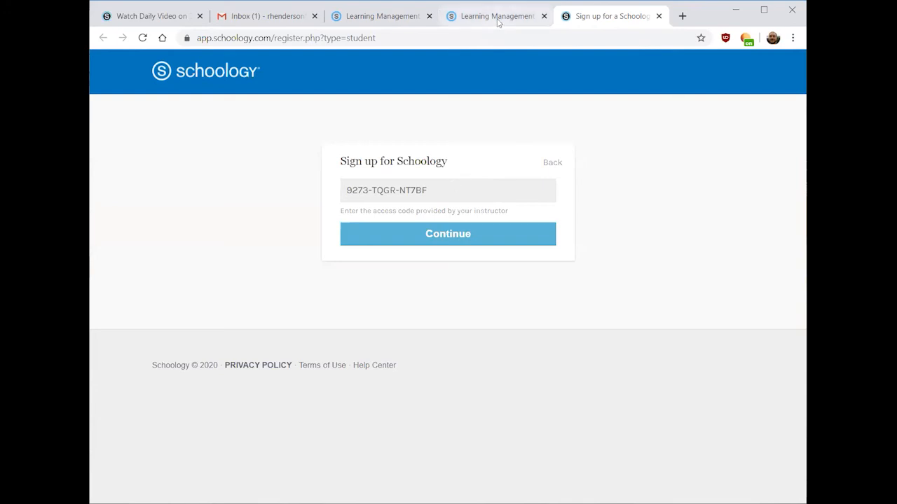
click(411, 236)
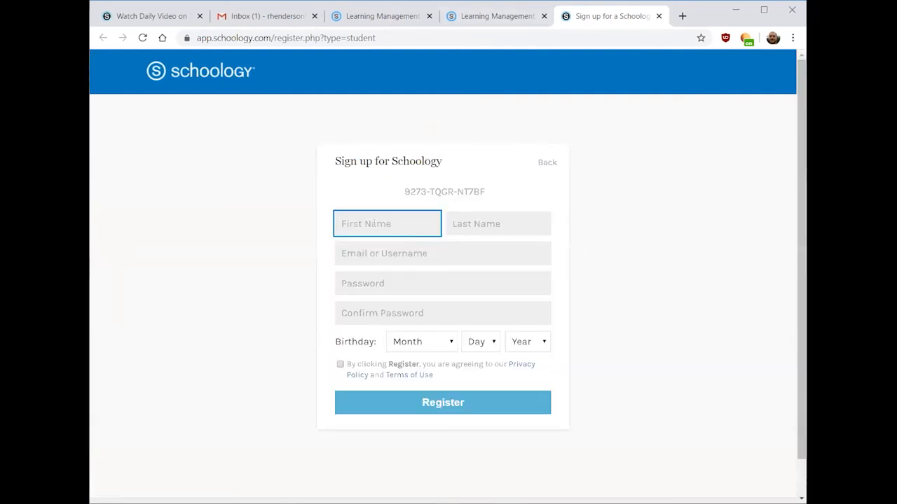
Fill in the student's name, the e-mail with a 'students.' domain, and the password twice.
click(373, 223)
click(370, 255)
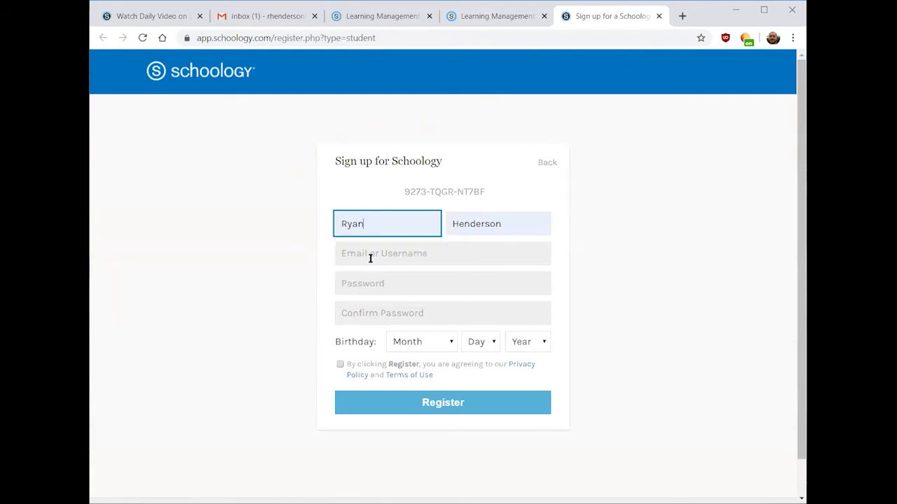
click(370, 256)
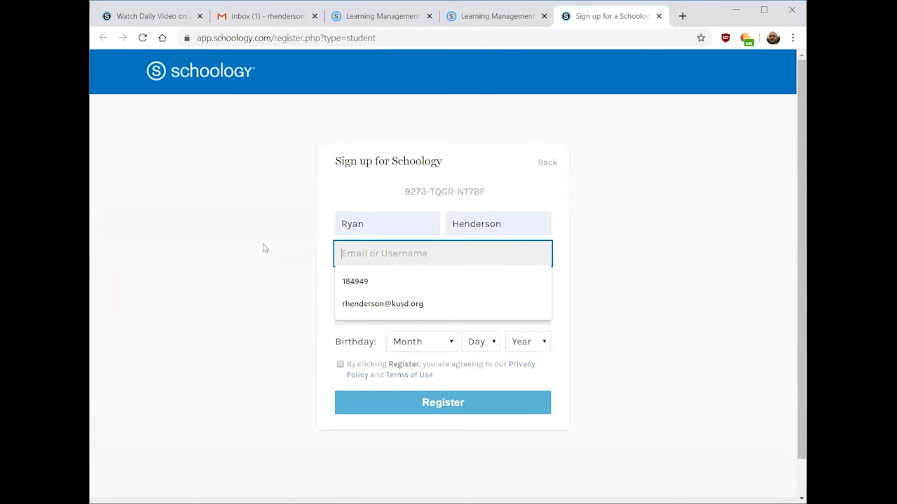
click(383, 300)
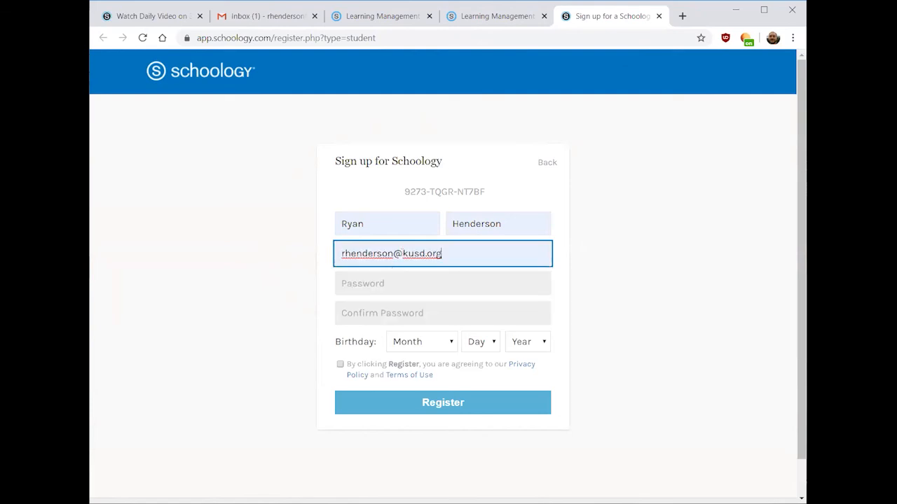
click(403, 254)
text(students)
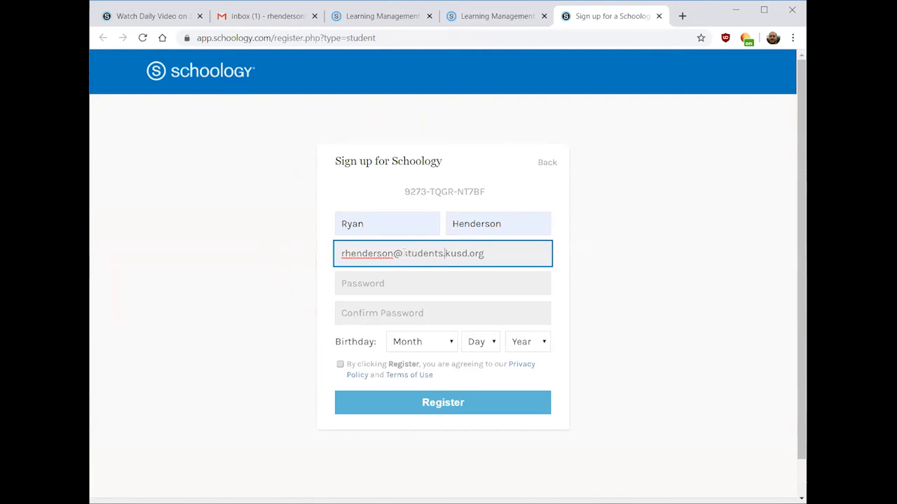
text(.)
click(408, 283)
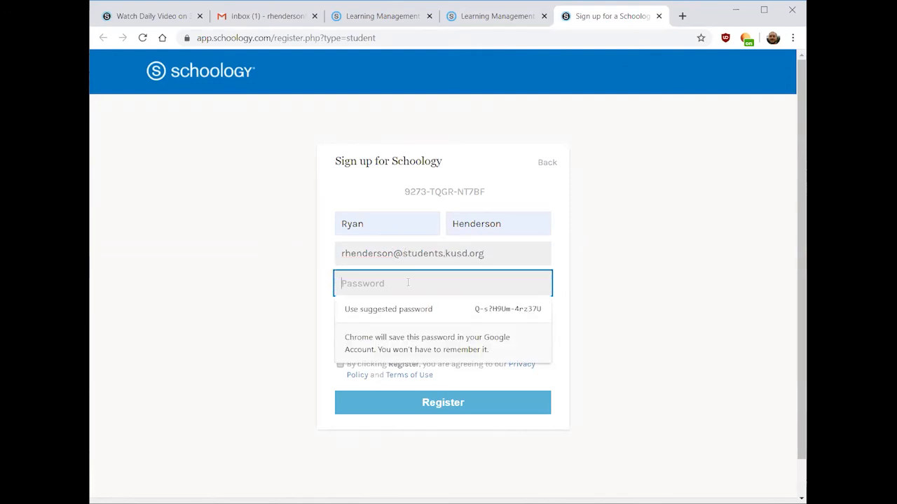
text(•••••••)
text(••)
click(396, 314)
text(••••••)
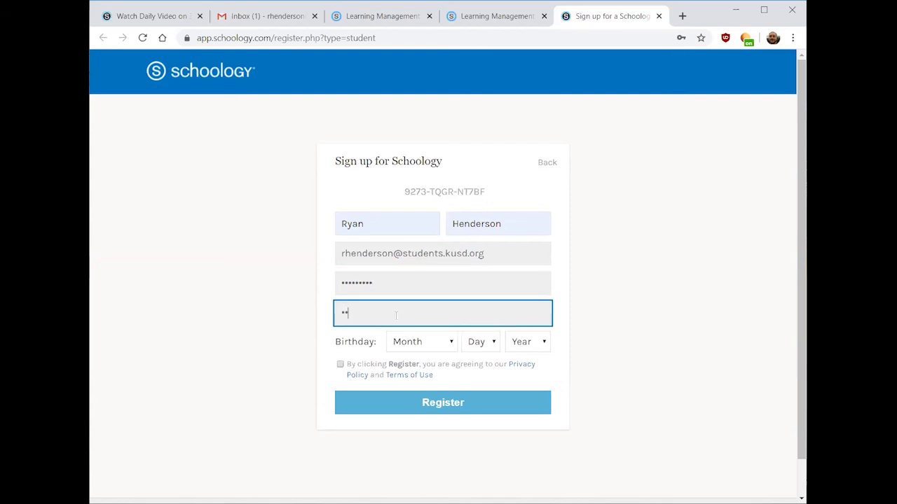
text(•••)
Set the birthday to July 16, 2010, accept the terms and submit the registration.
click(432, 350)
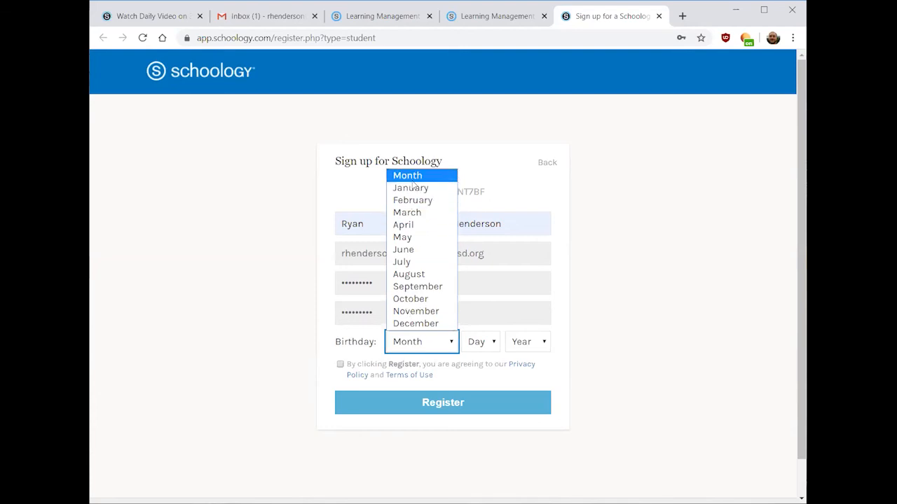
click(405, 262)
click(474, 349)
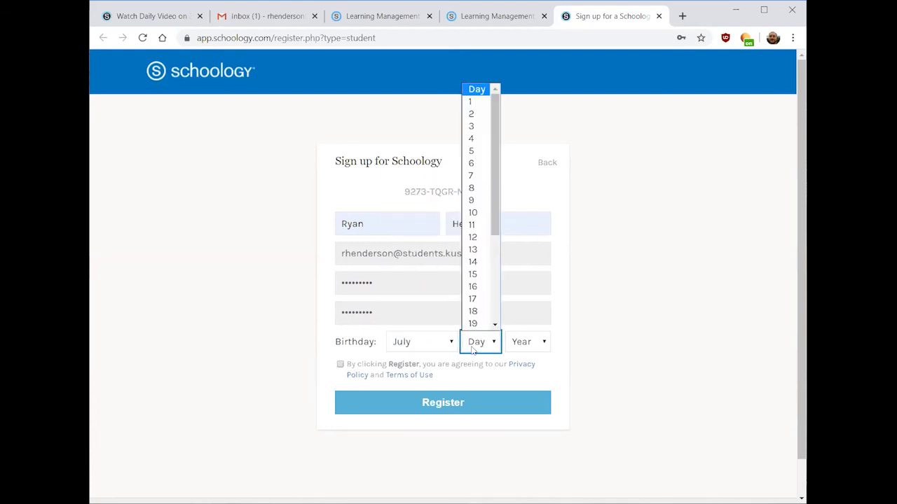
click(474, 286)
click(521, 345)
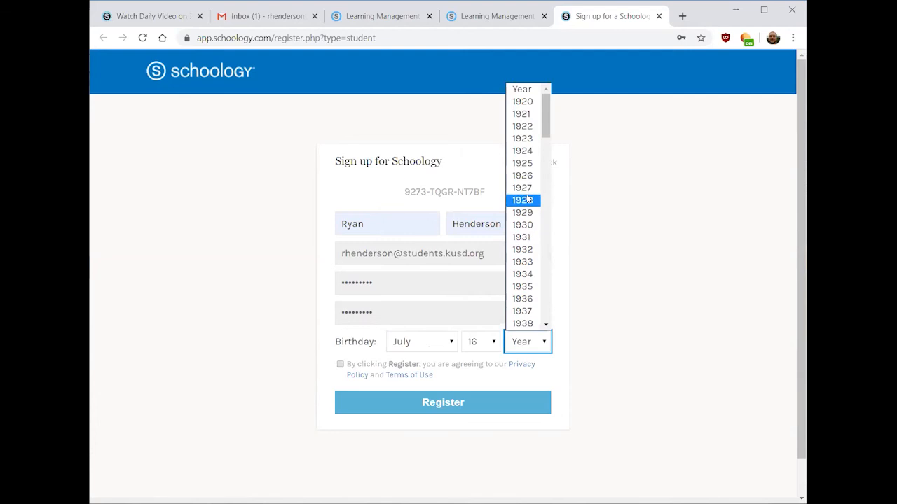
scroll(524, 200, down, 7)
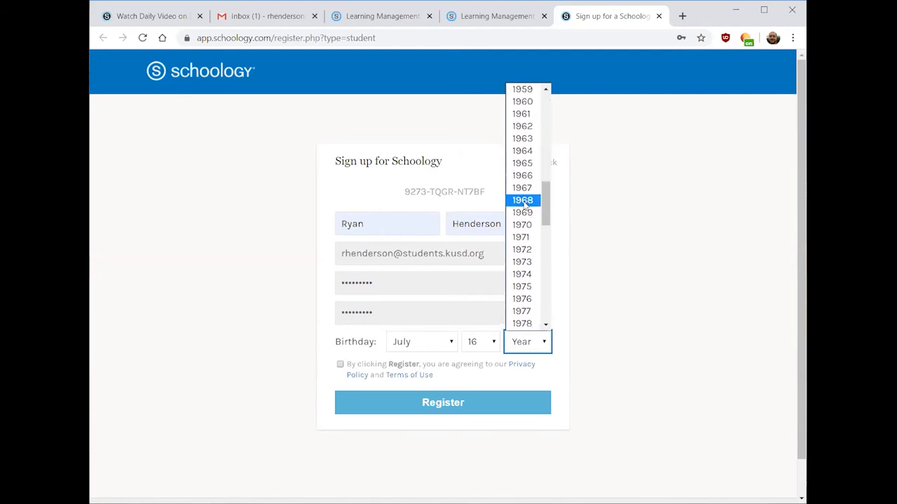
scroll(545, 191, up, 4)
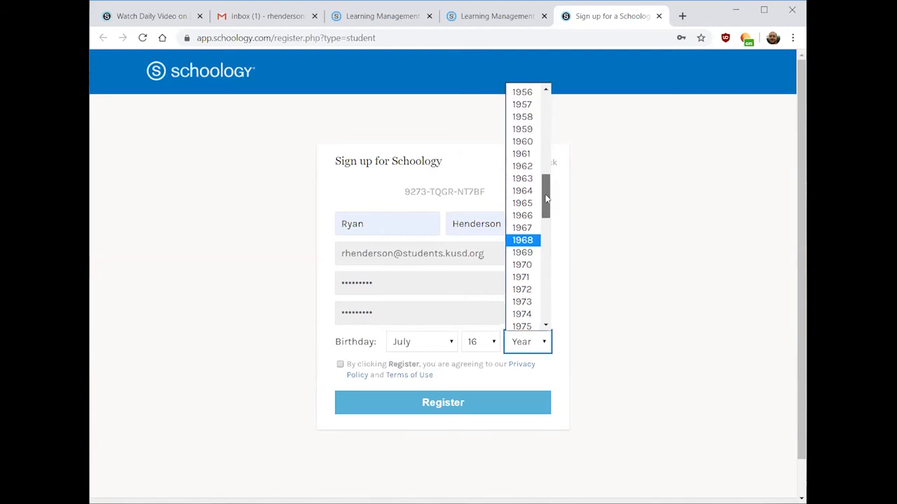
drag(547, 185, 545, 282)
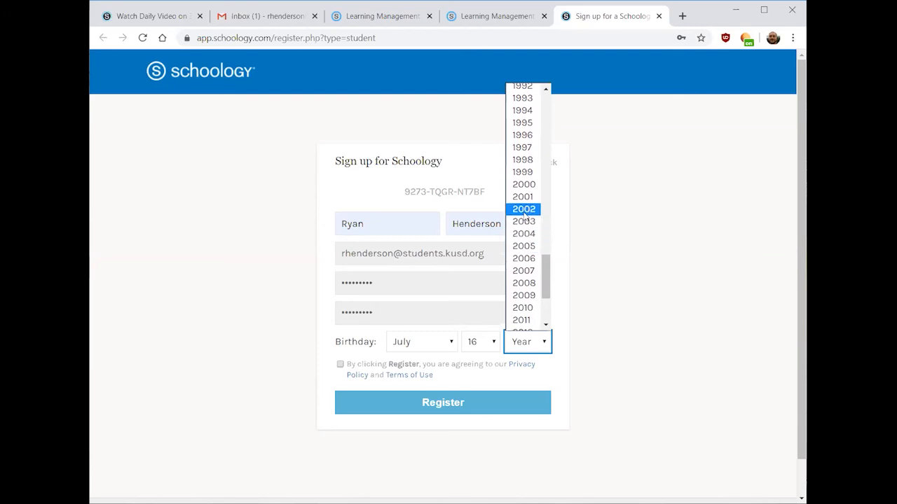
click(522, 307)
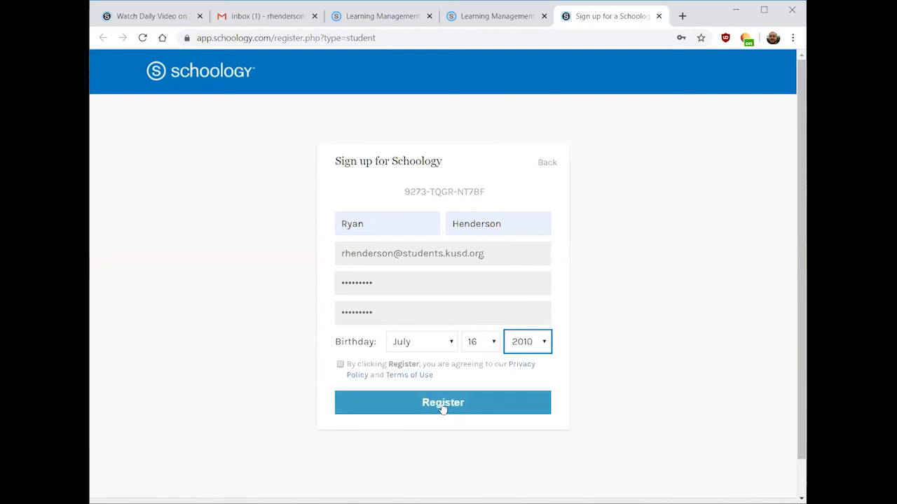
click(341, 364)
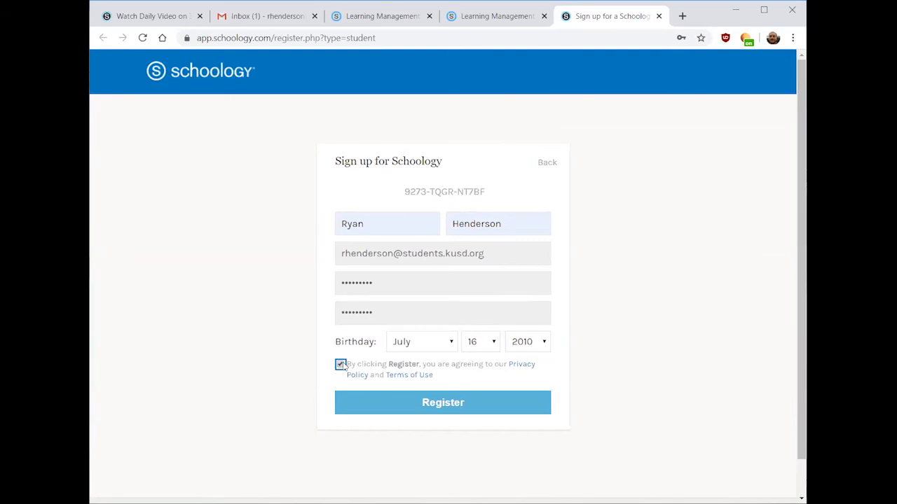
click(458, 408)
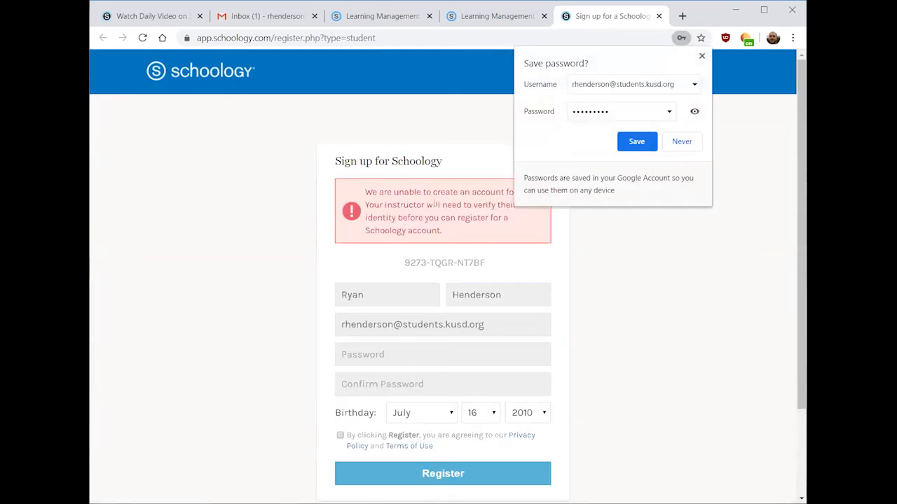
Dismiss the save-password offer, change the birth year to 2001 and accept the terms.
drag(372, 192, 471, 191)
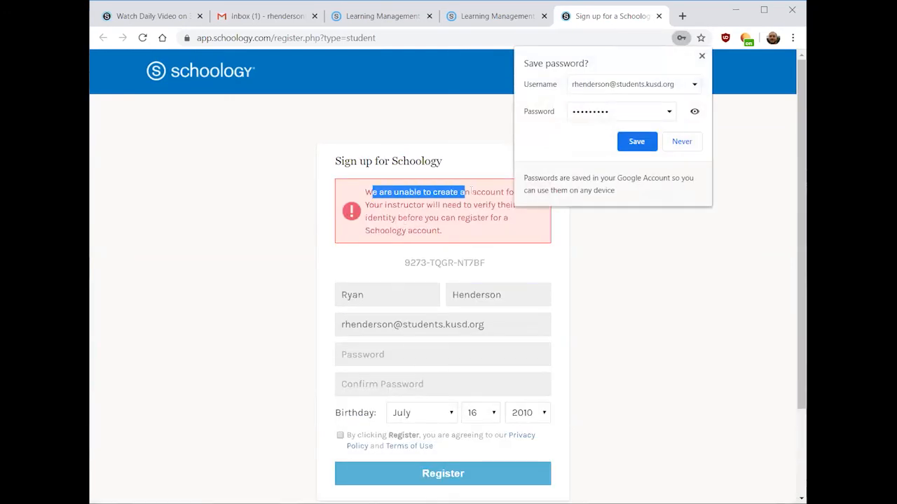
click(481, 210)
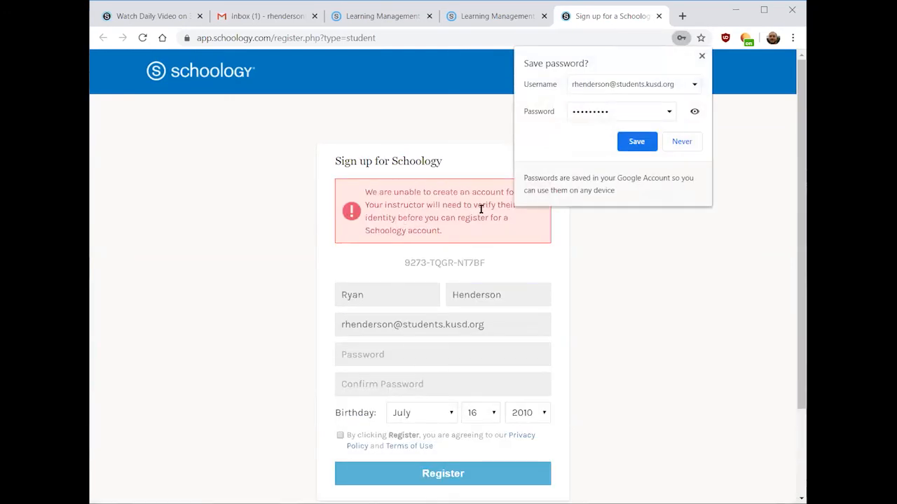
click(700, 56)
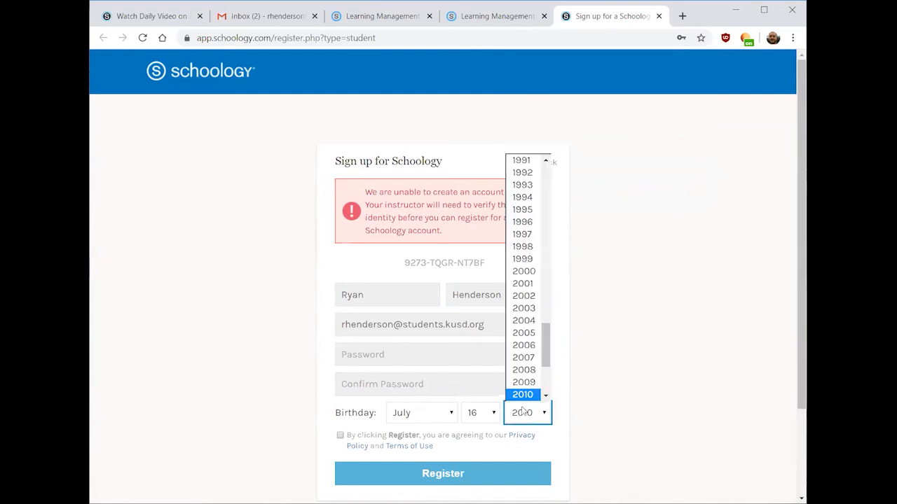
click(524, 283)
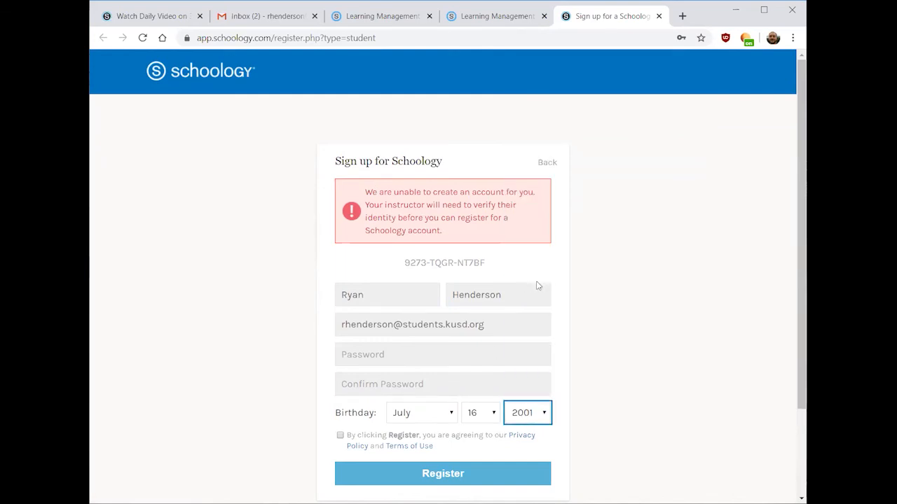
click(340, 435)
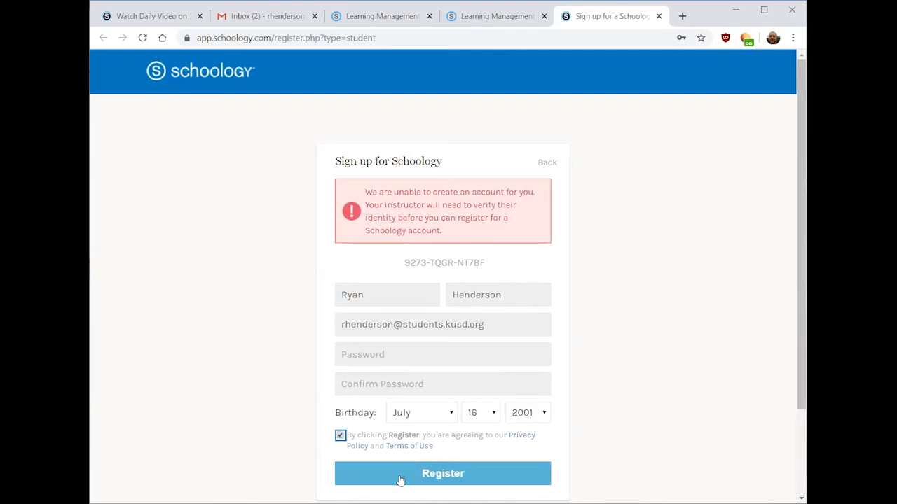
Re-enter and confirm the password, resubmit the registration, then close the sign-up page.
click(389, 355)
text(********)
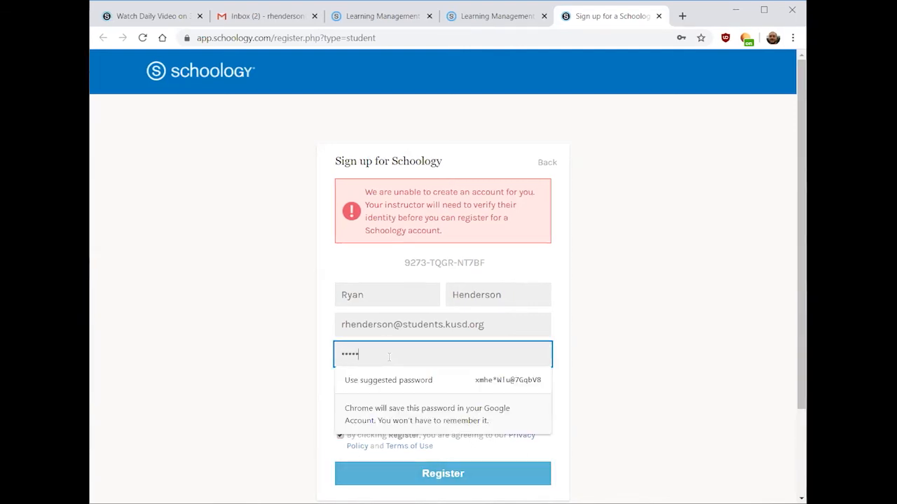
click(362, 380)
text(******)
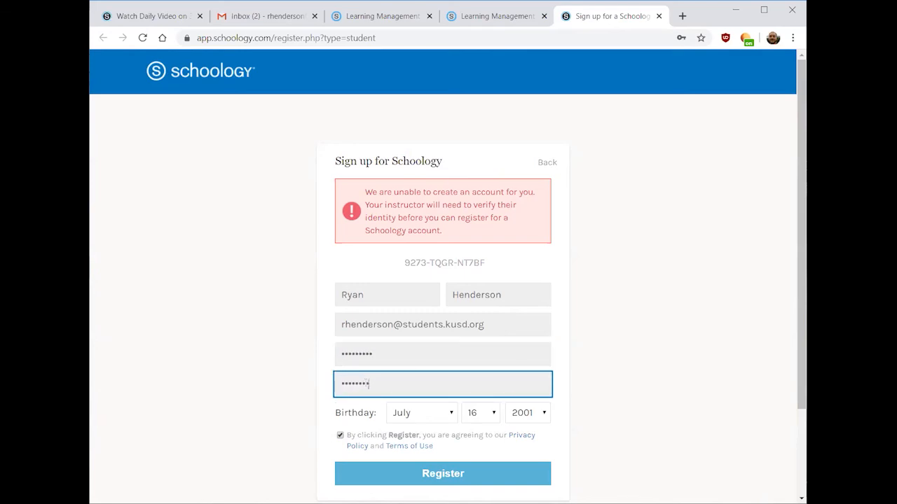
click(429, 476)
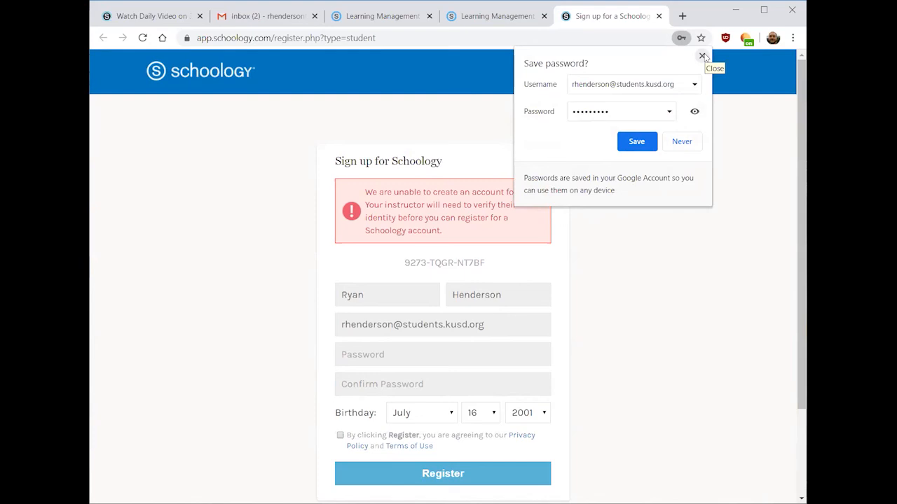
click(702, 56)
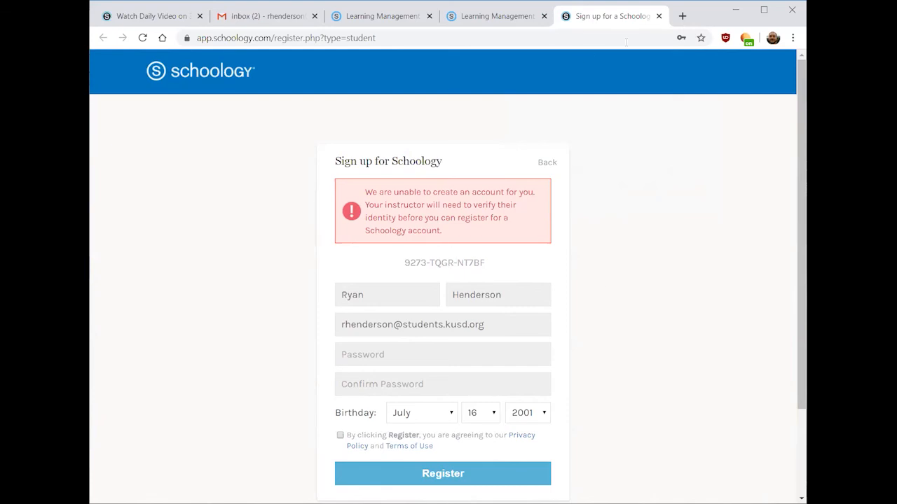
click(658, 16)
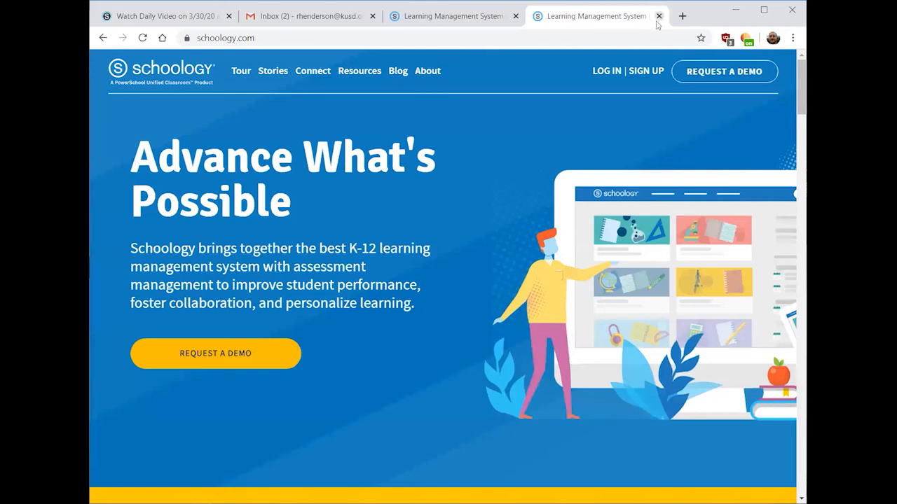
Log back in to Schoology with the instructor's saved e-mail and password.
click(462, 25)
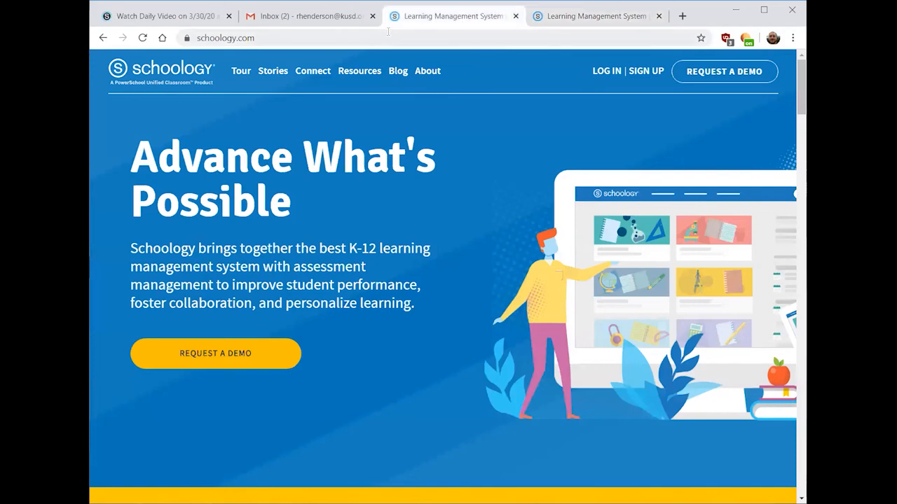
click(636, 72)
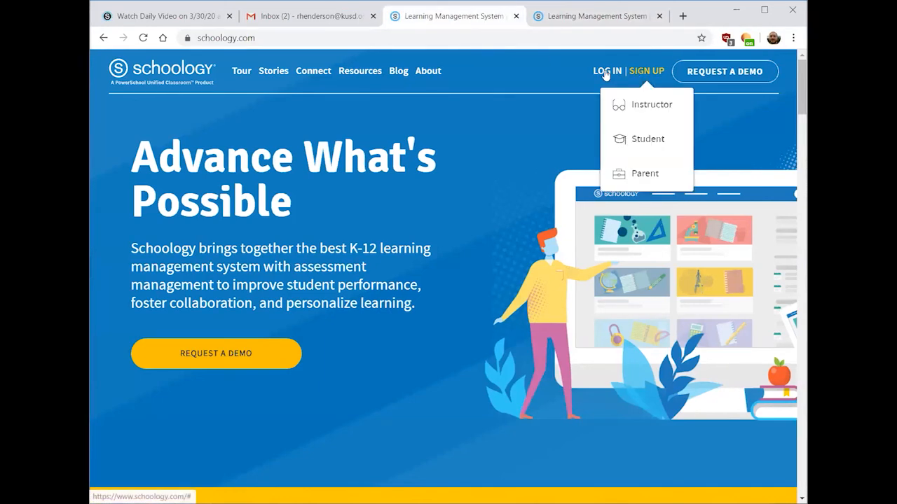
click(613, 71)
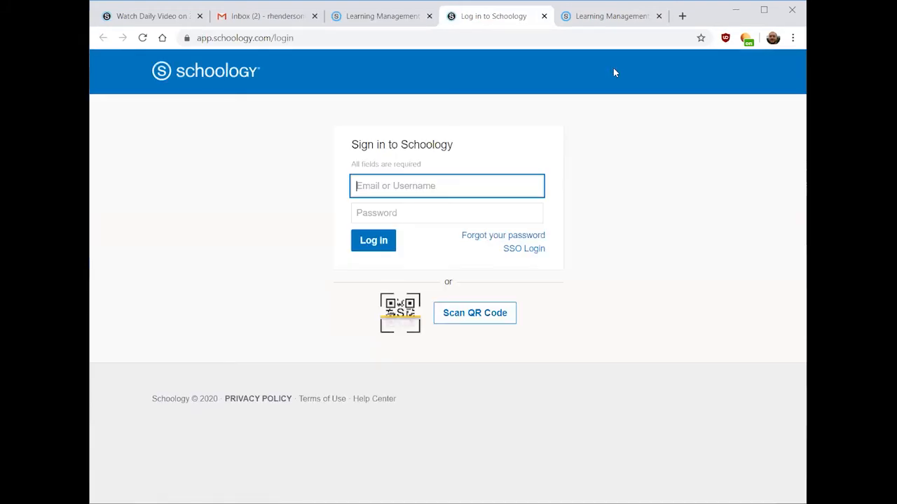
click(392, 185)
click(391, 242)
click(395, 210)
text(••••••)
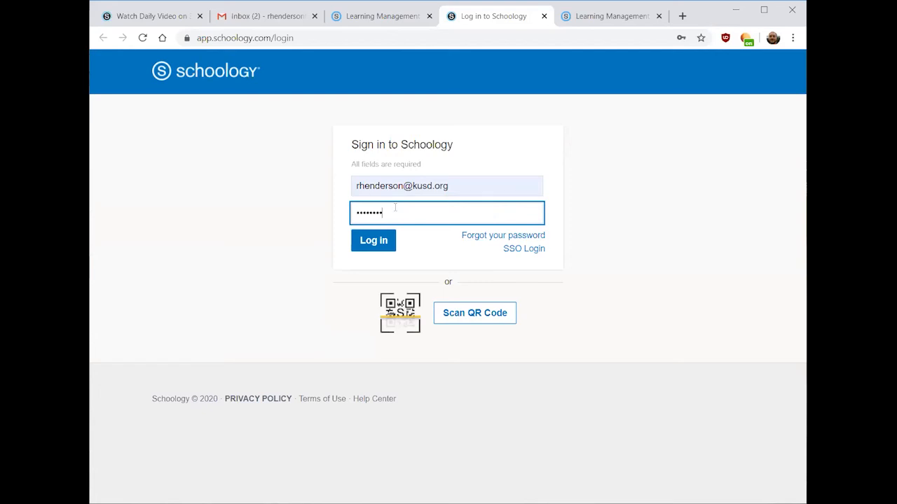
click(363, 245)
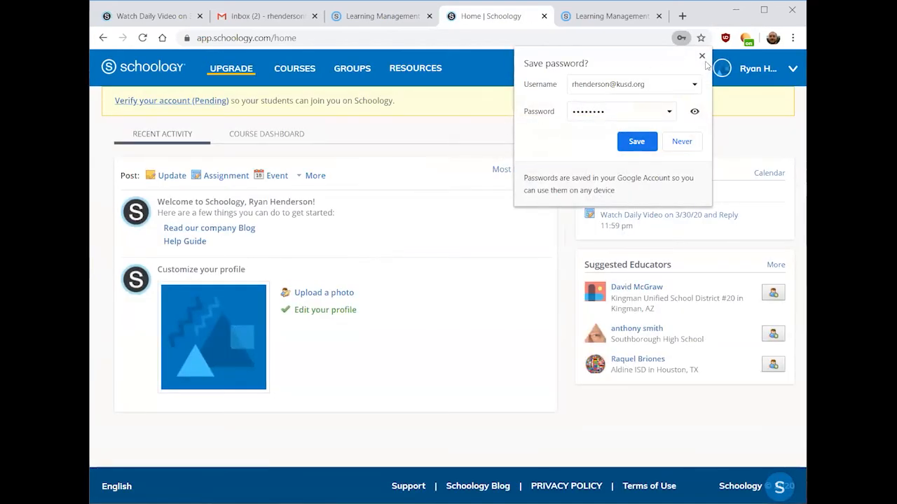
click(701, 57)
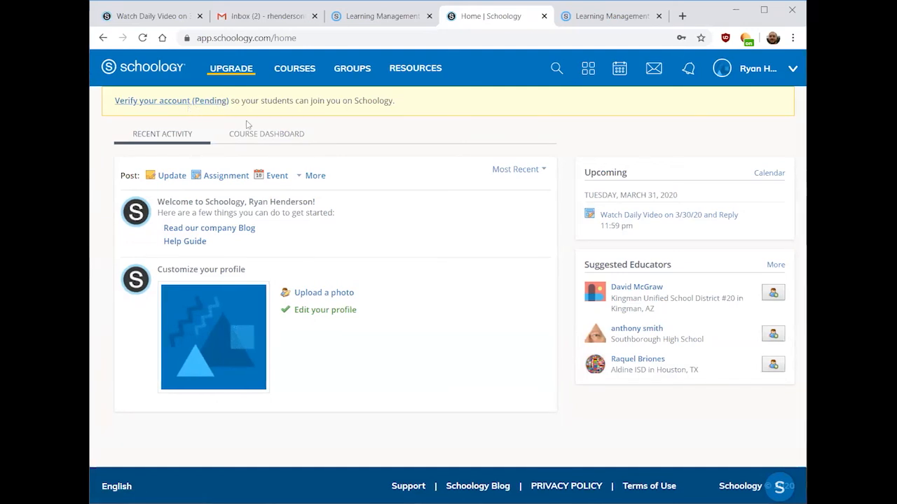
From My Courses, open Schoology Basics: Section 1 and glance at the Add Materials options.
click(297, 71)
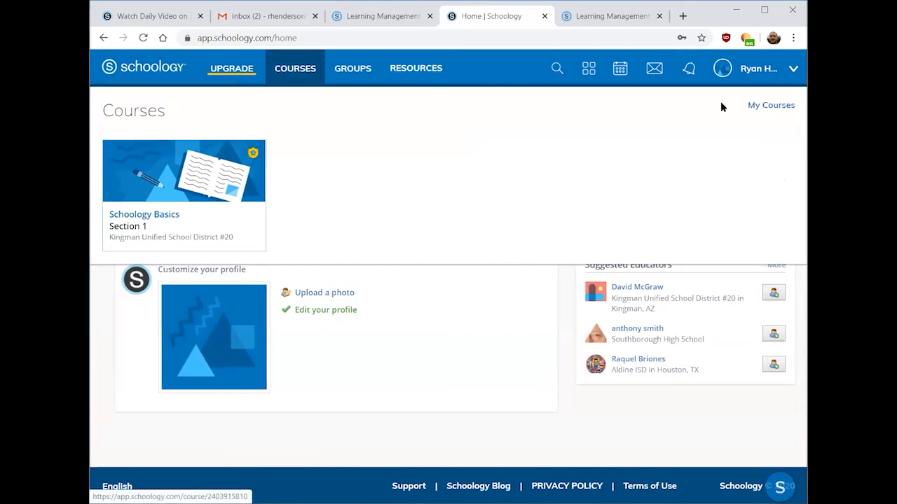
click(765, 107)
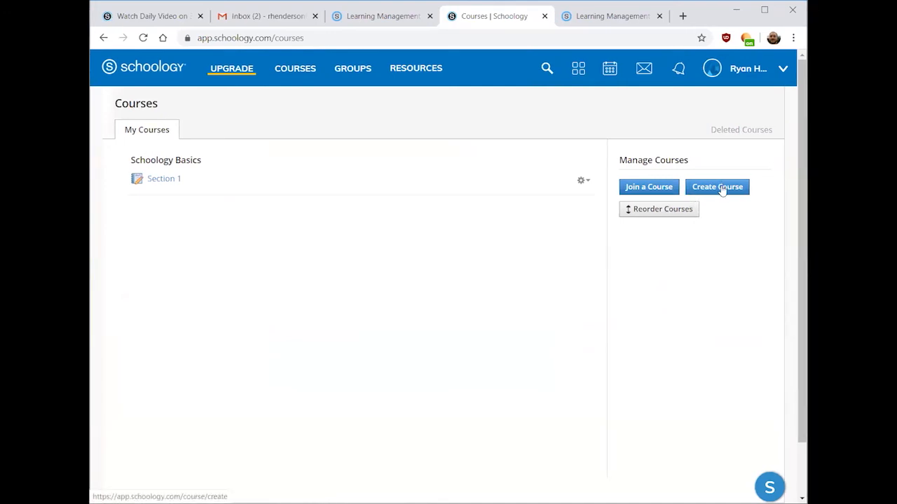
click(164, 179)
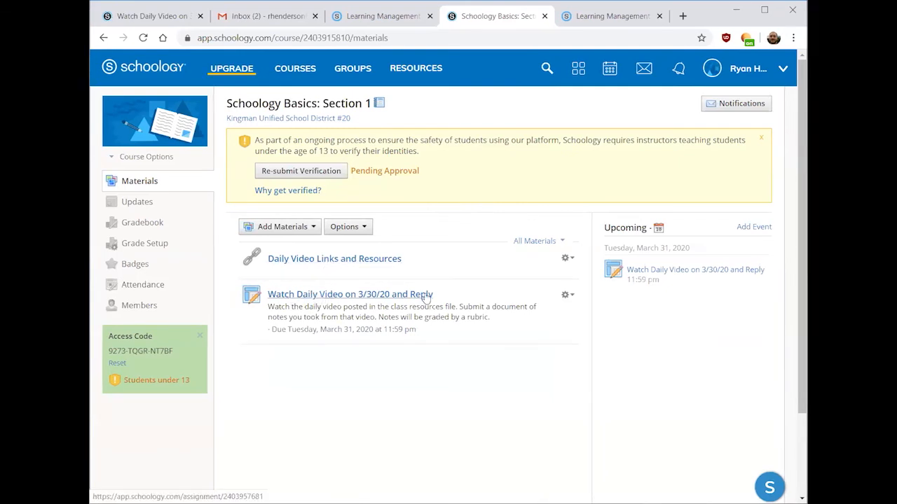
click(309, 226)
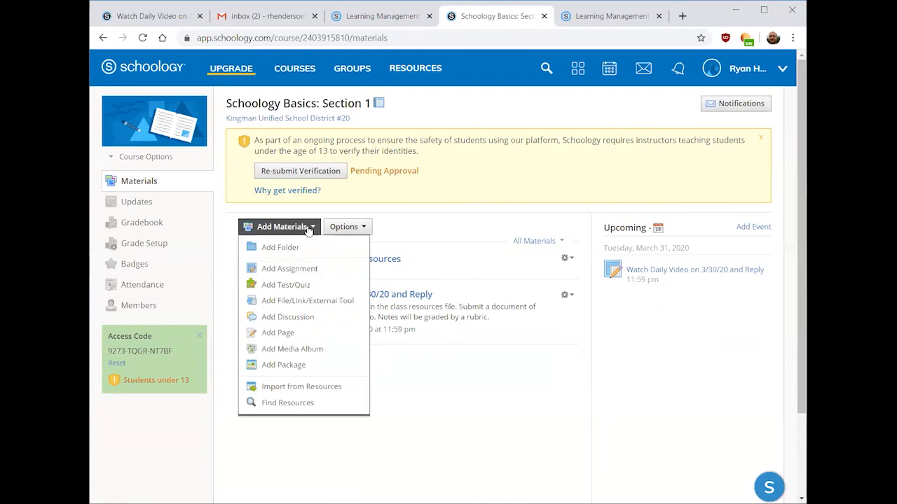
click(459, 377)
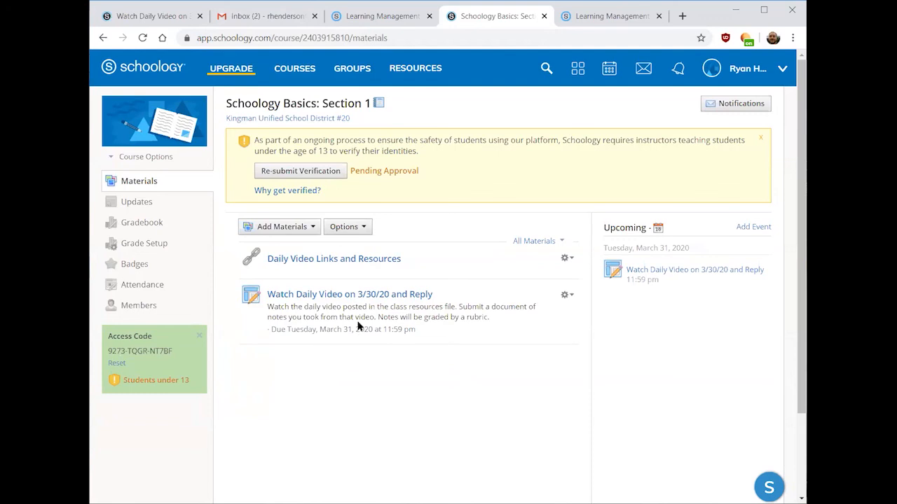
drag(490, 321, 459, 318)
click(424, 318)
Browse the course Members list, then open the personal Resources library.
click(144, 309)
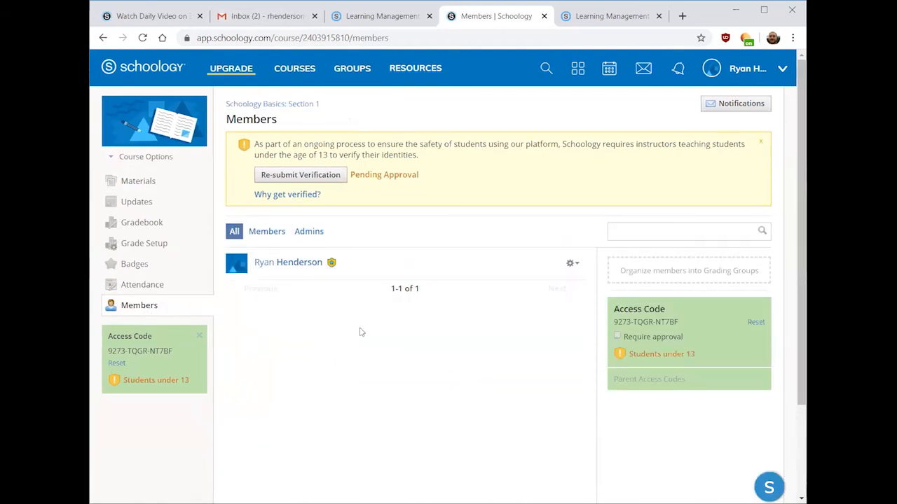
scroll(362, 333, down, 3)
scroll(352, 326, up, 3)
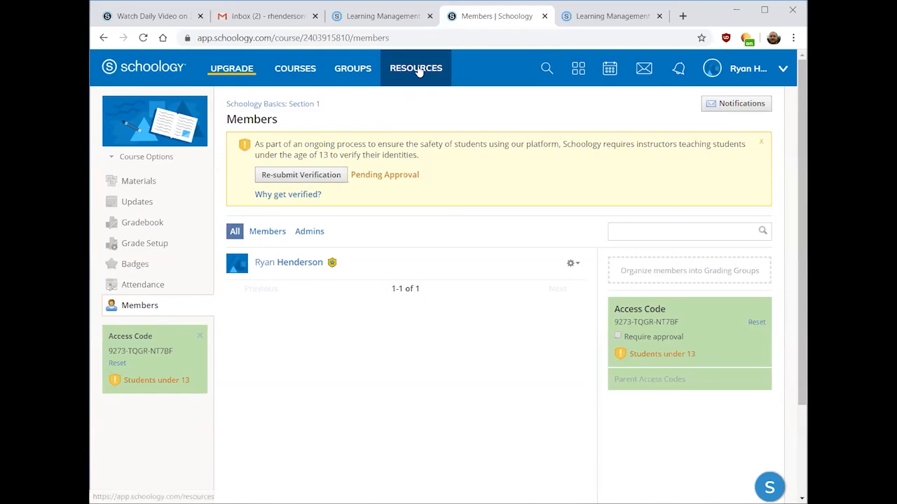
click(418, 70)
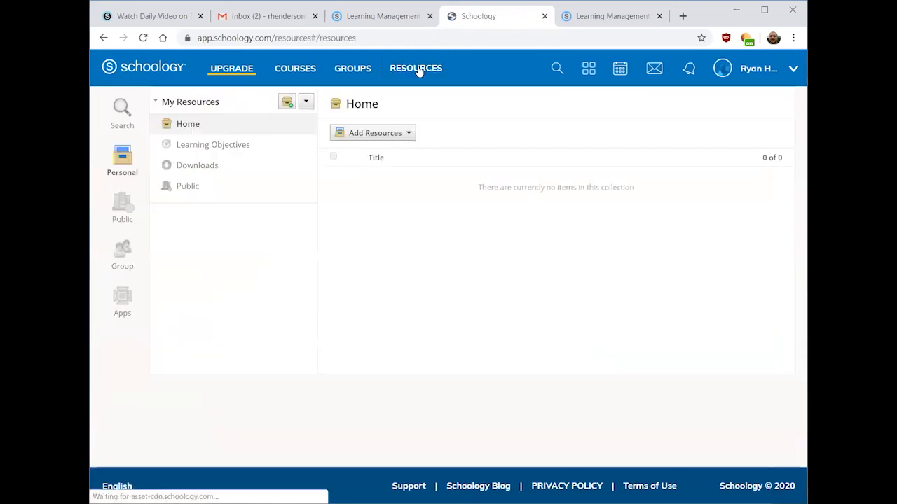